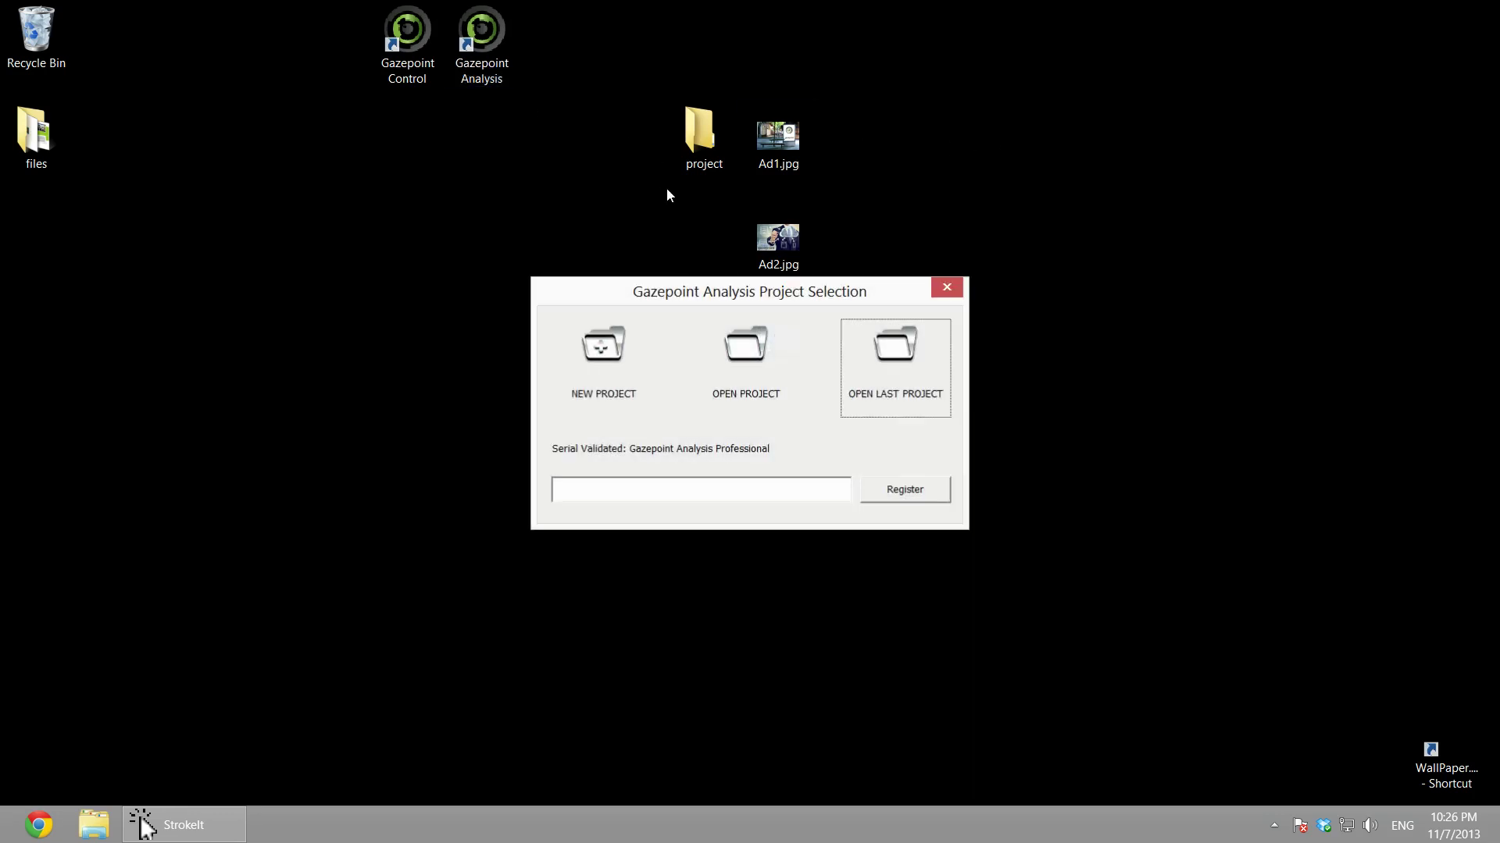
Create a new project saved as example.prj in the desktop project folder.
click(608, 363)
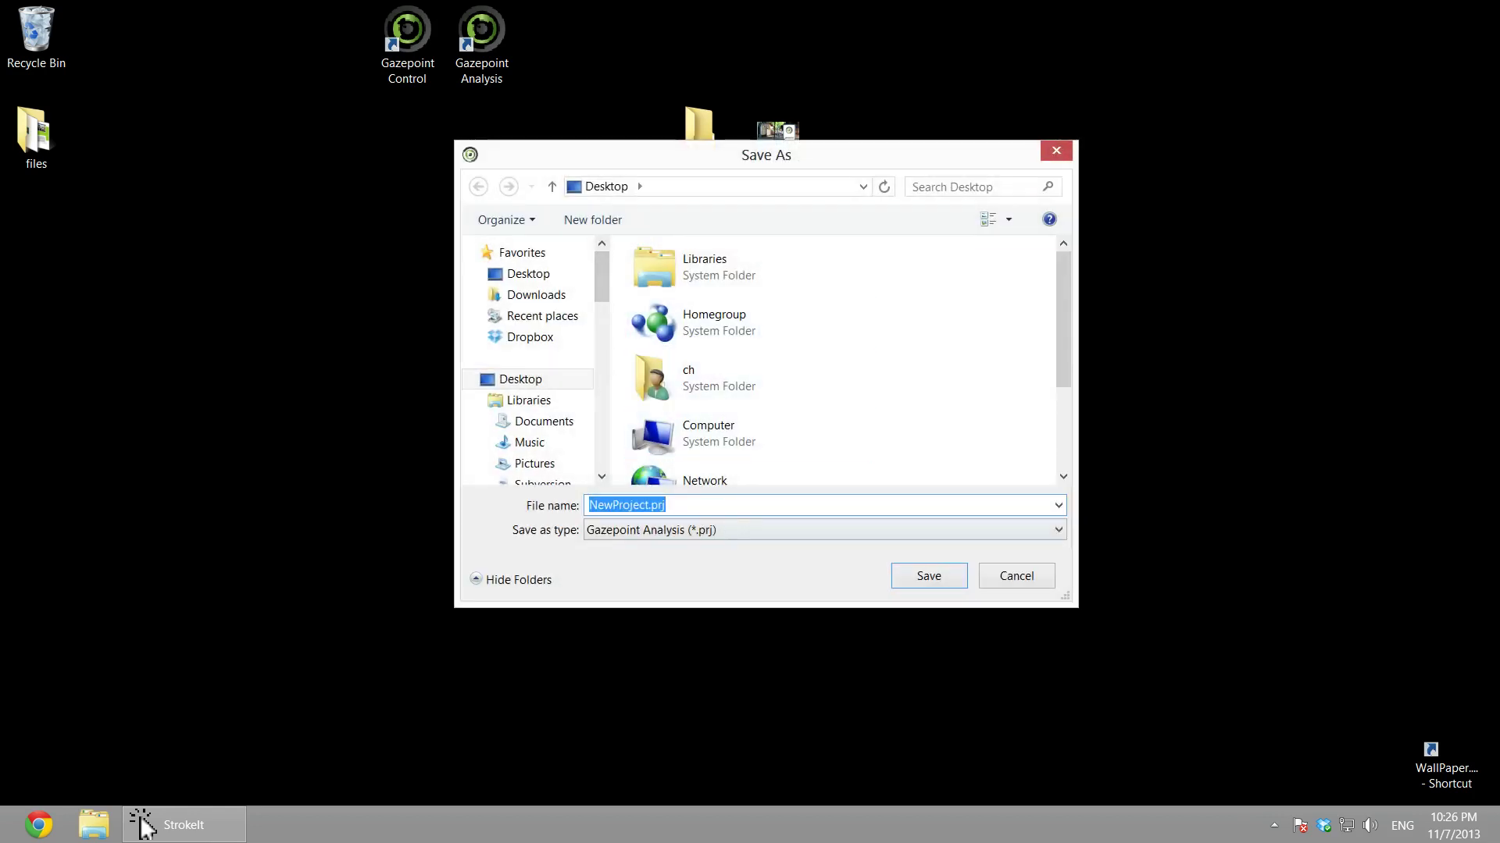
click(690, 450)
scroll(689, 461, down, 3)
double_click(689, 463)
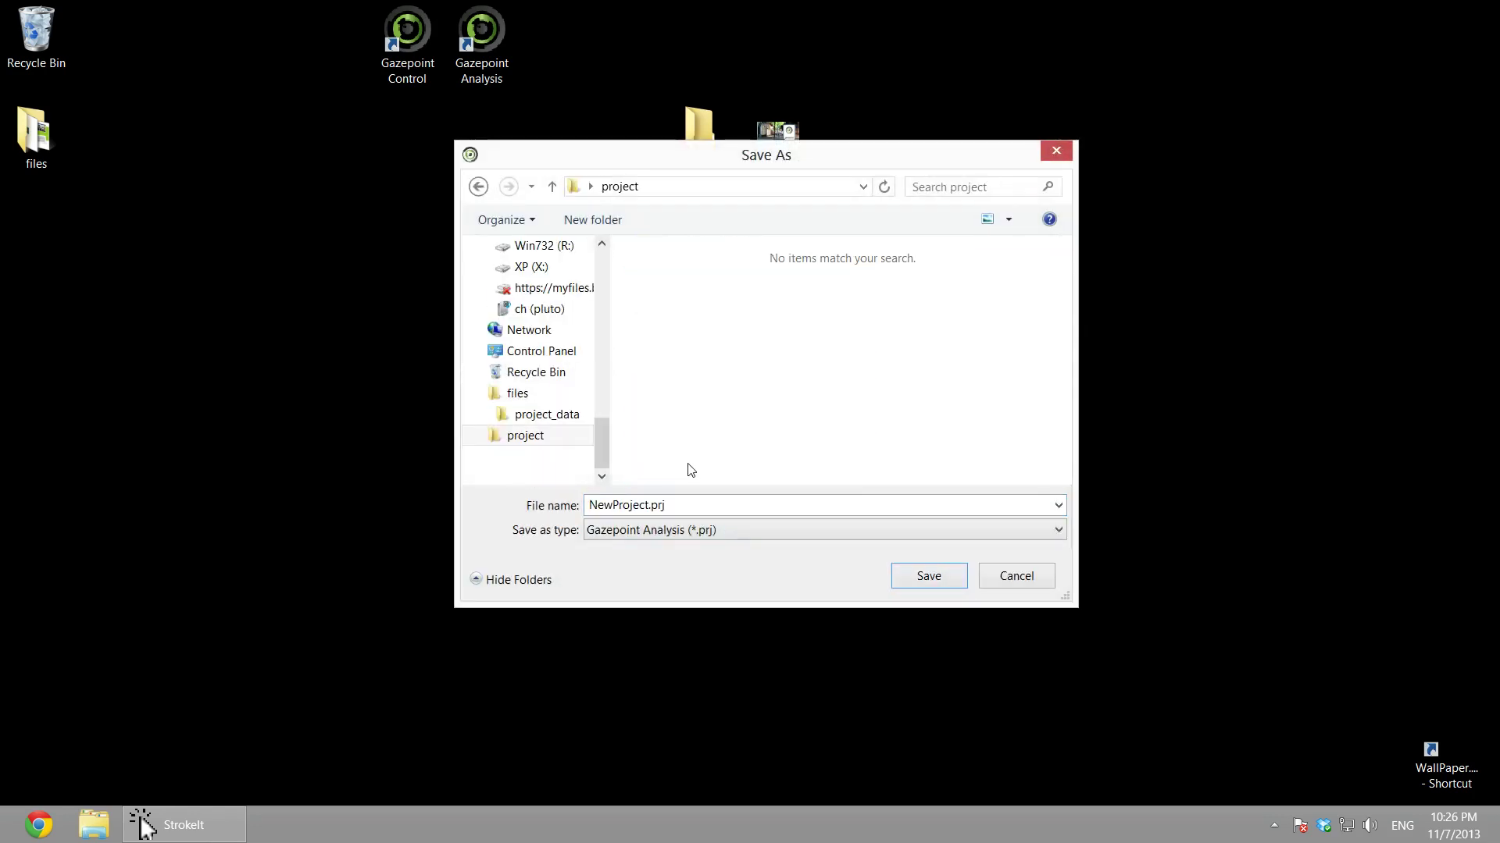
text(example)
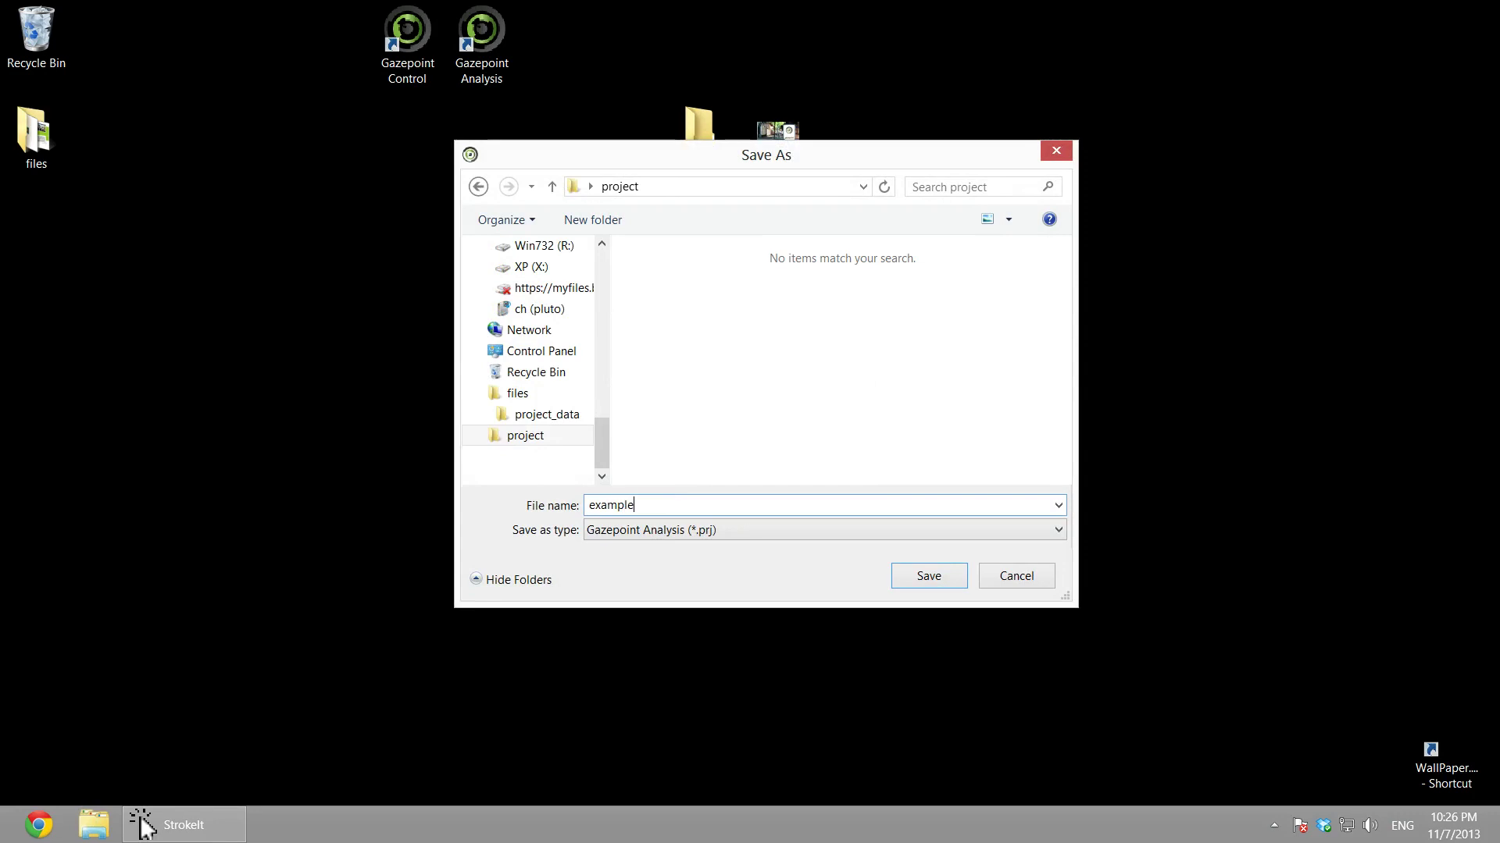
key(Return)
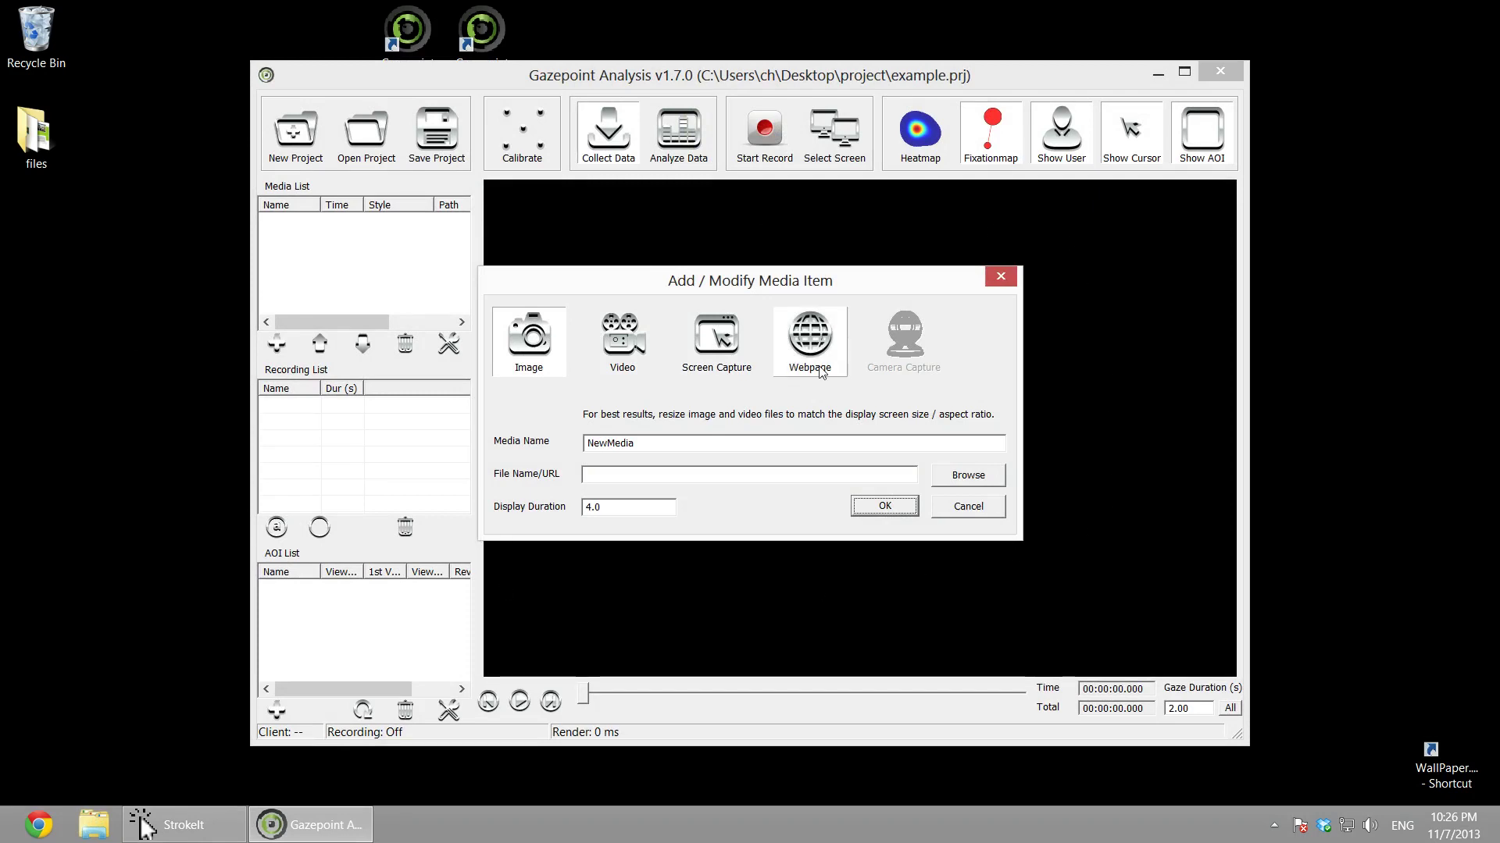
Add Ad1.jpg as an image item named Ad1, copying it into the project.
click(988, 478)
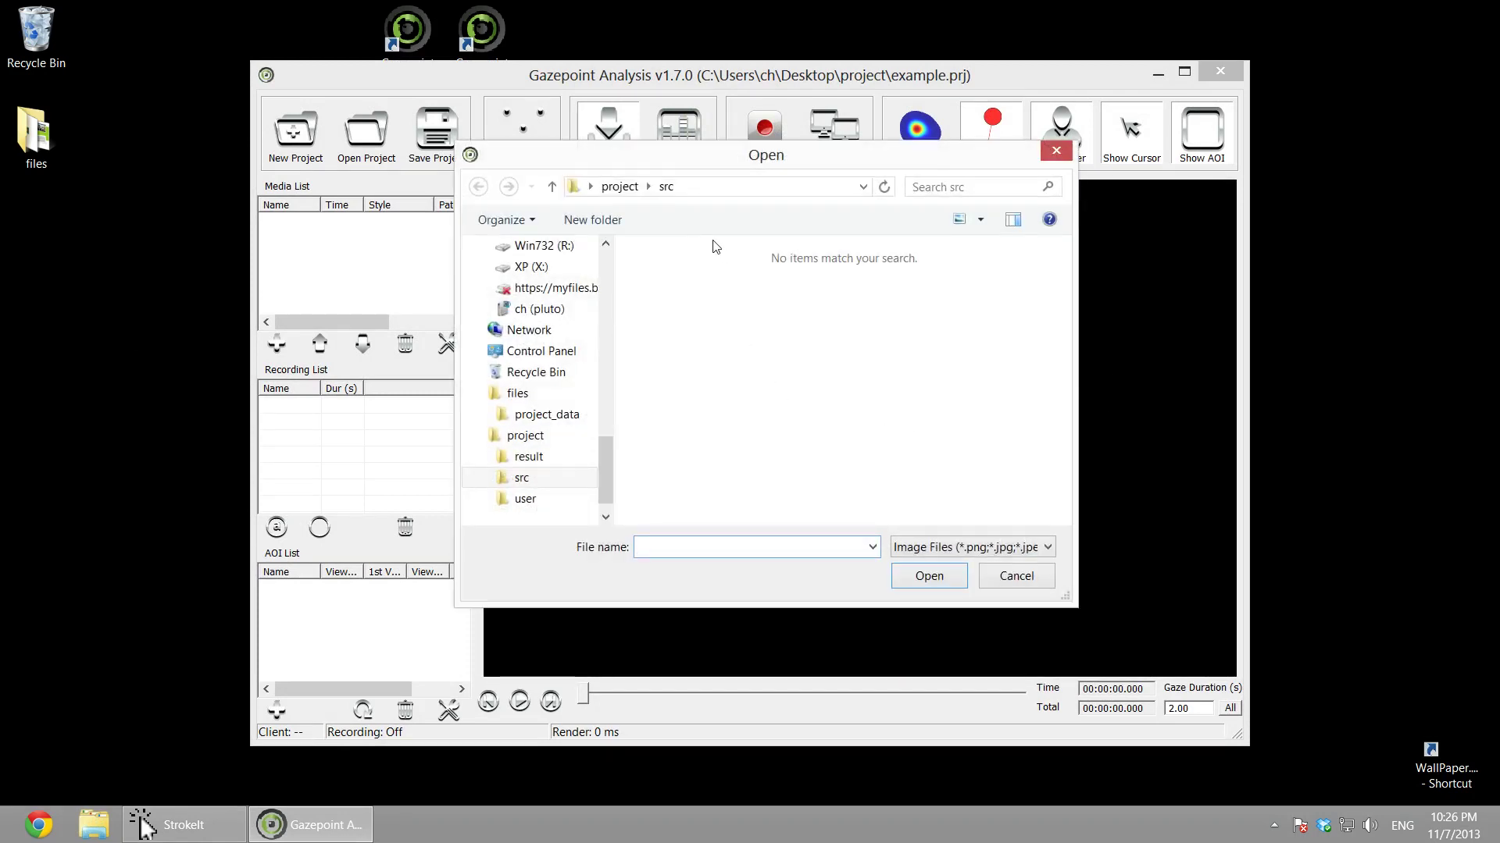
click(552, 186)
click(551, 186)
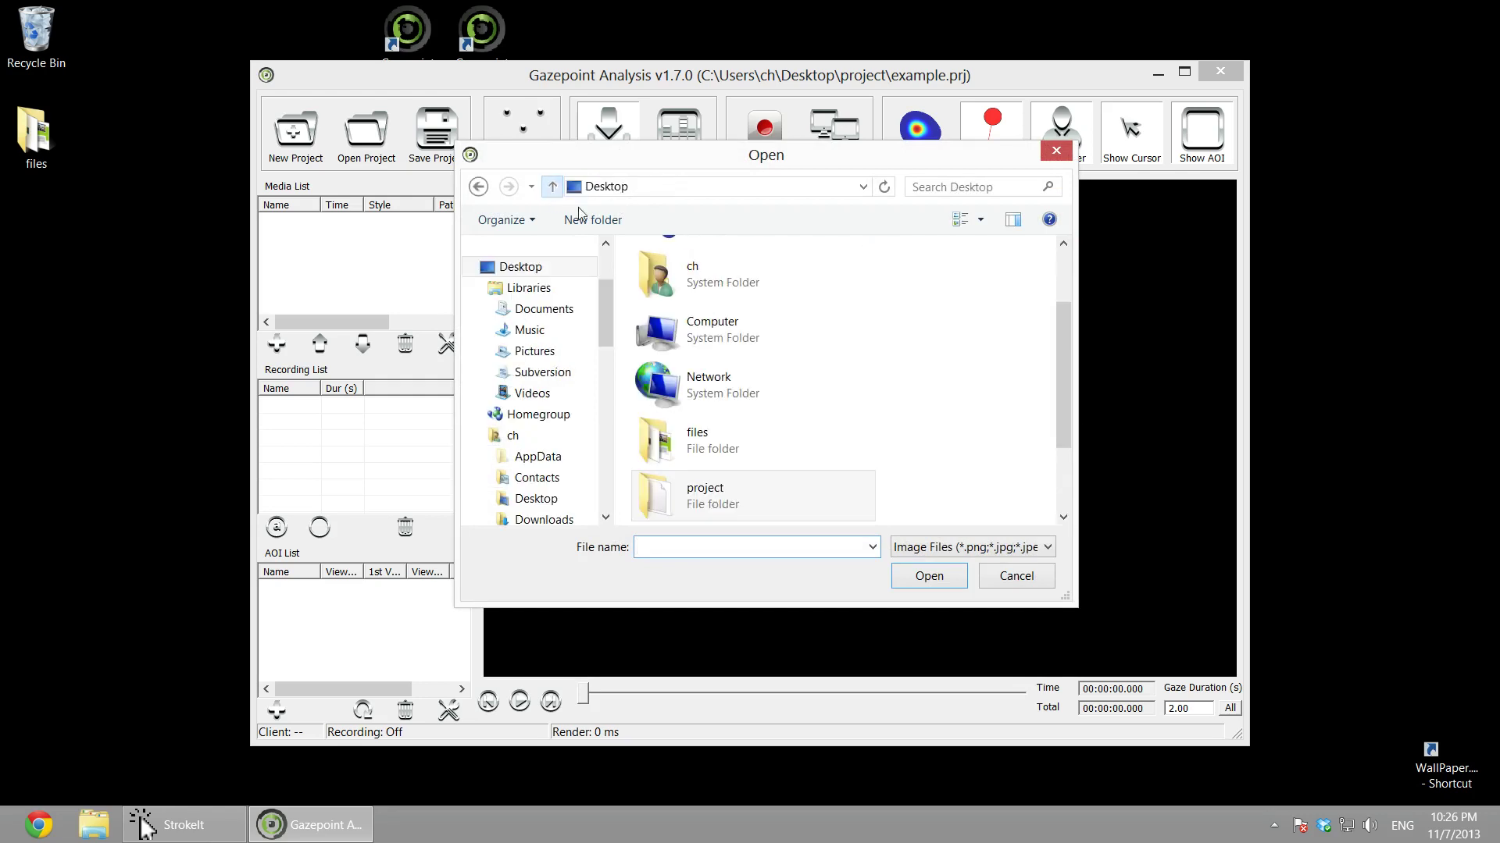
scroll(715, 420, down, 2)
double_click(705, 447)
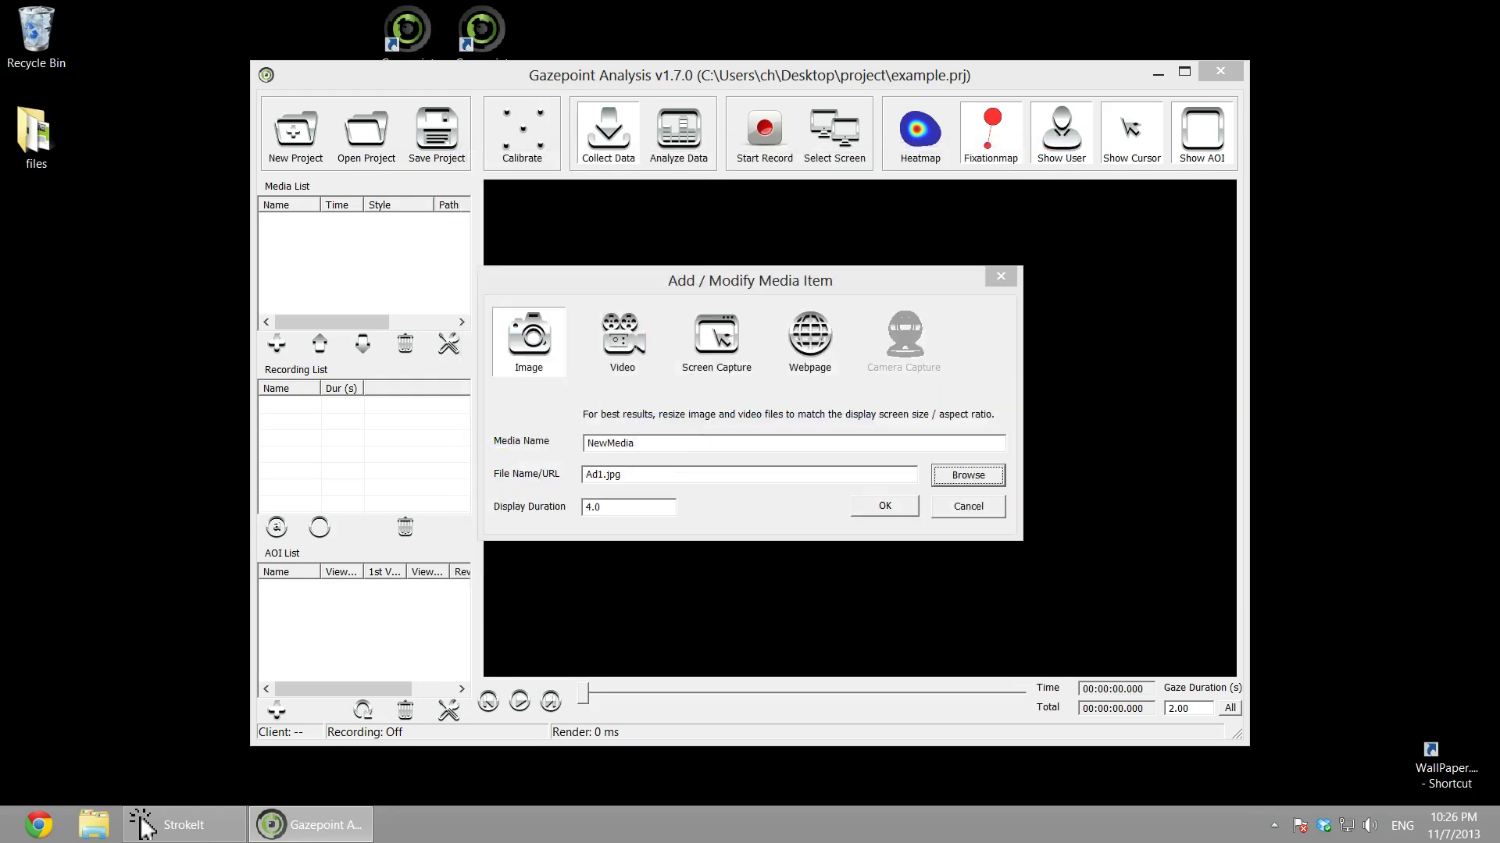
key(shift+Tab)
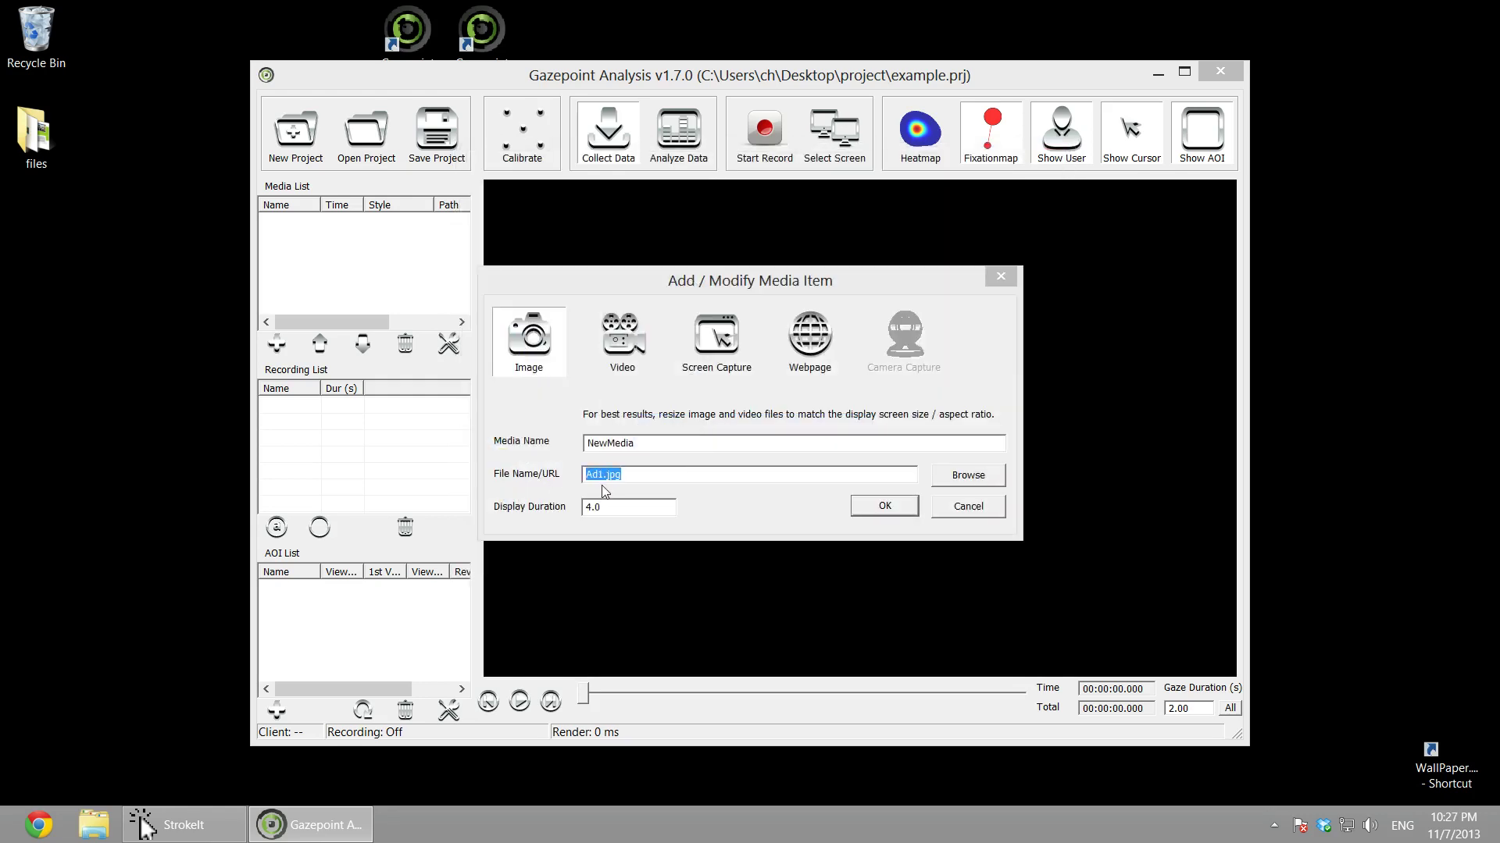
key(shift+Tab)
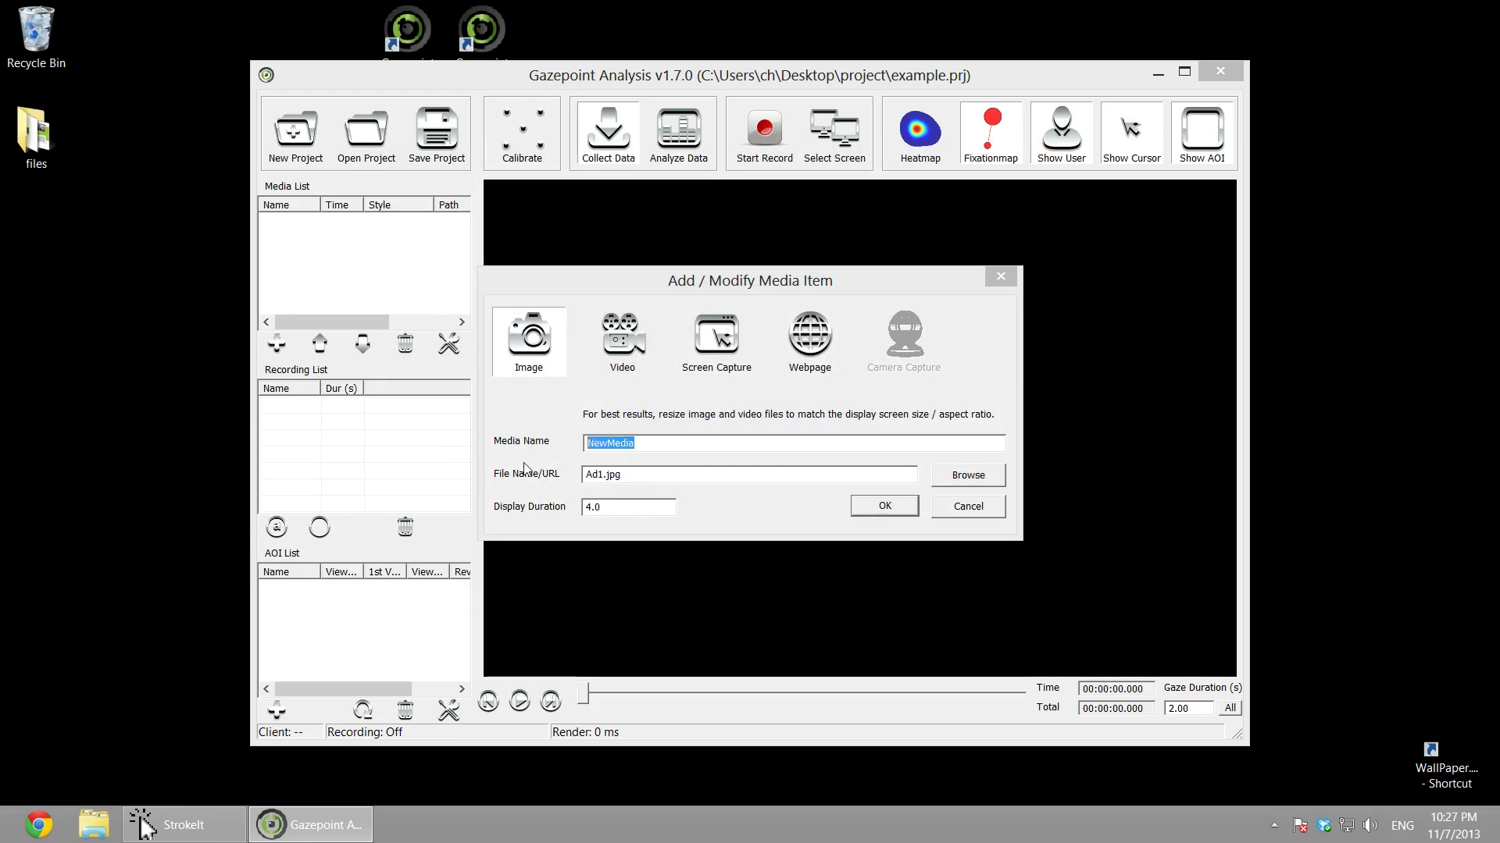
text(Ad1)
click(894, 511)
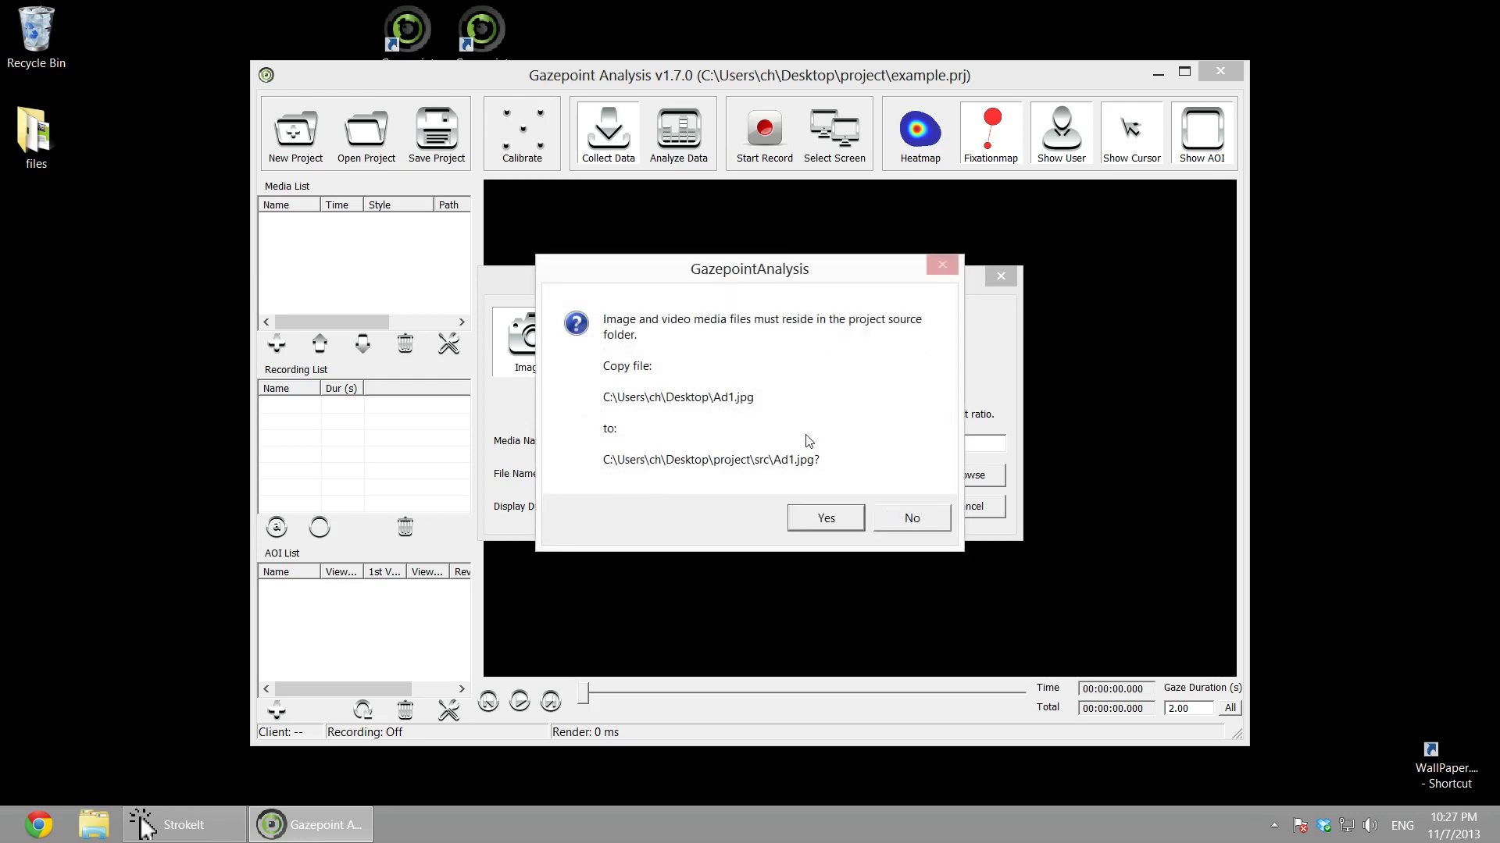
click(828, 519)
Add Ad2.jpg as a second image item named Ad2, copying it into the project.
click(276, 344)
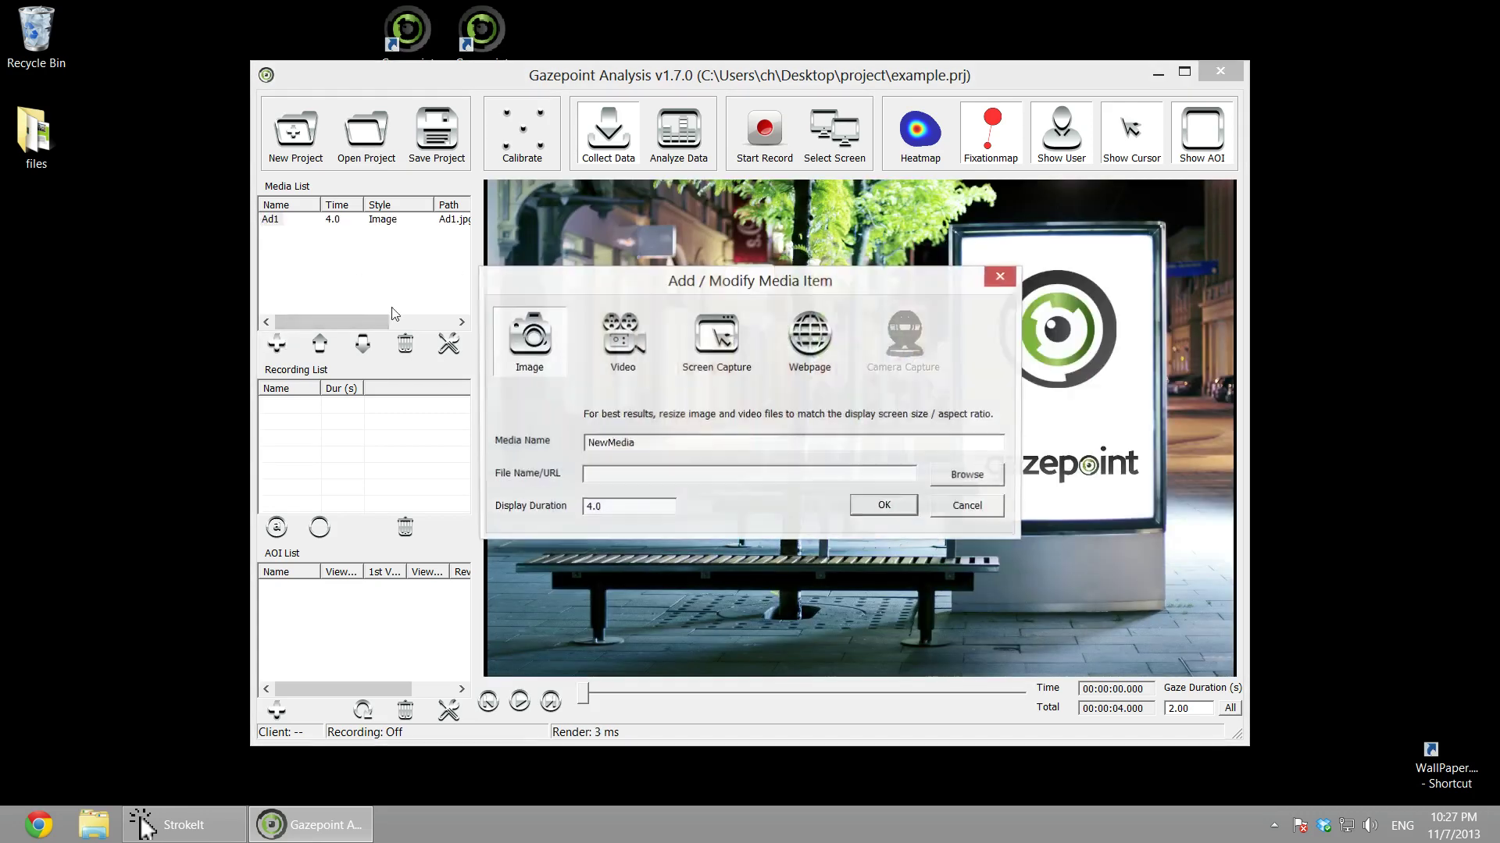
key(Tab)
text(Ad)
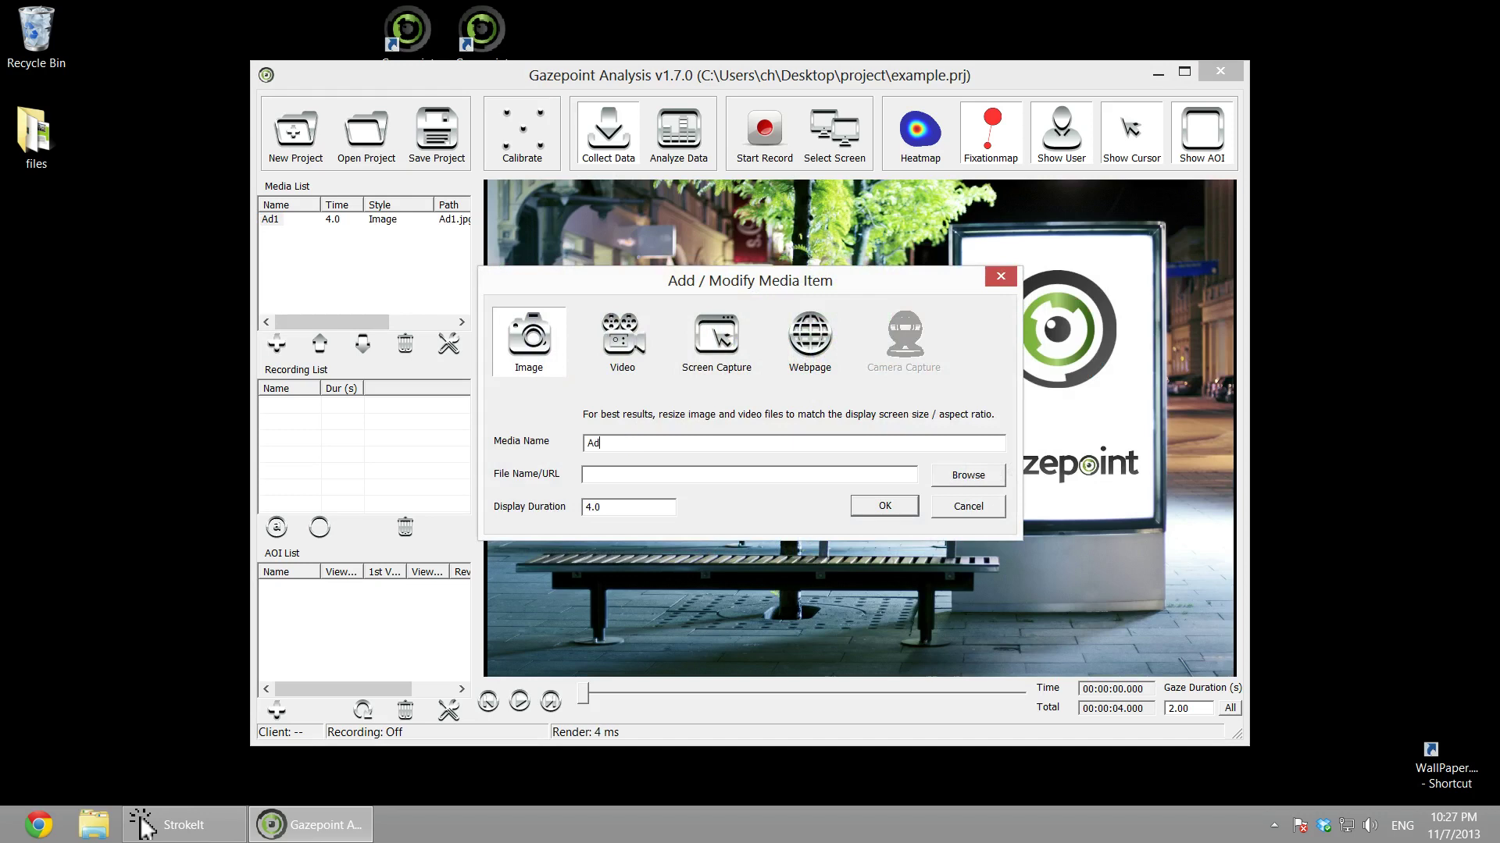
click(967, 475)
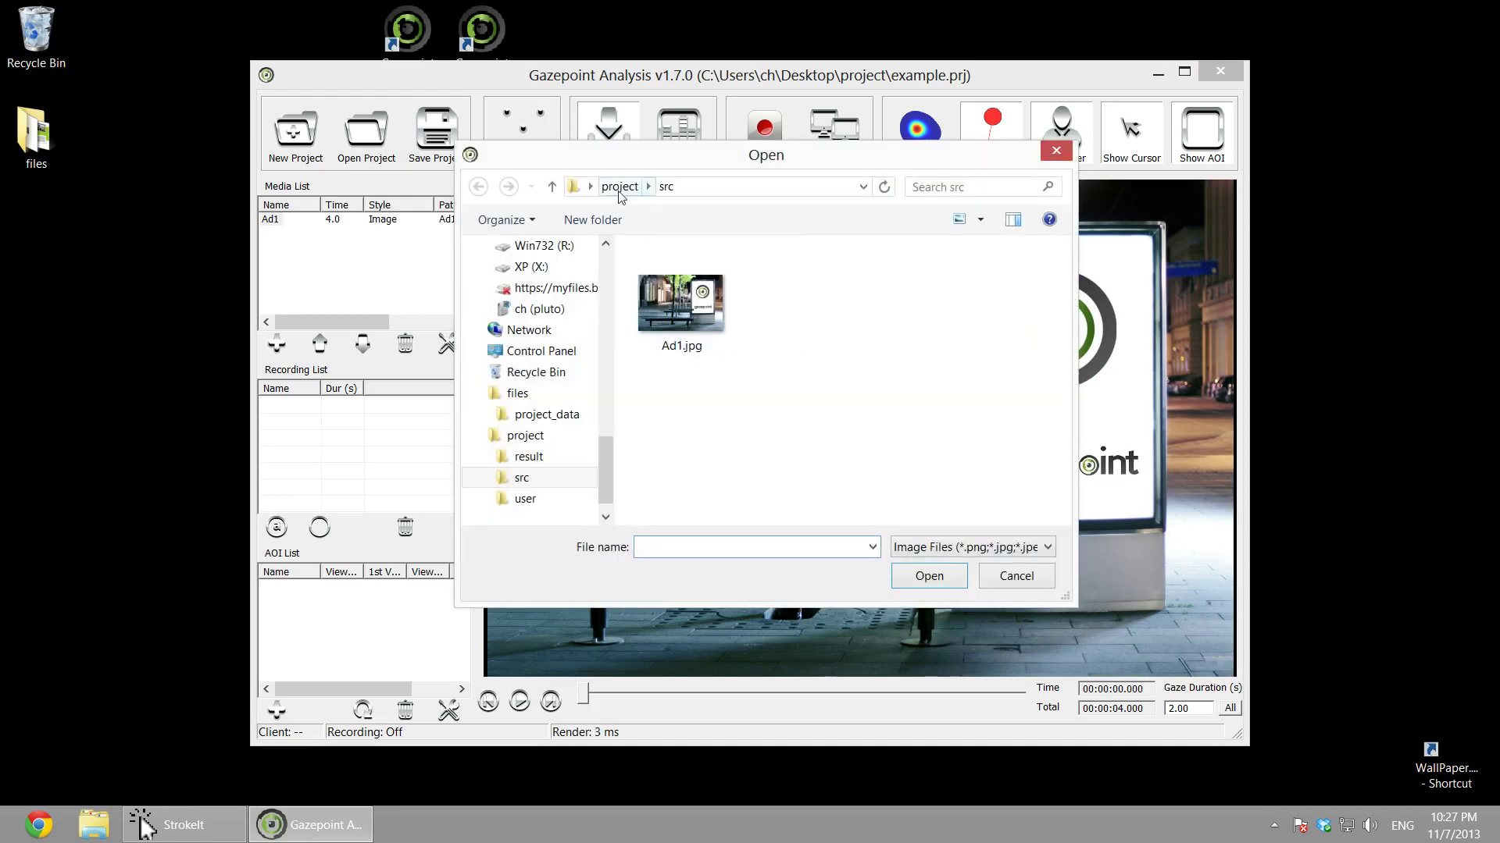
click(551, 185)
click(551, 186)
scroll(746, 403, down, 2)
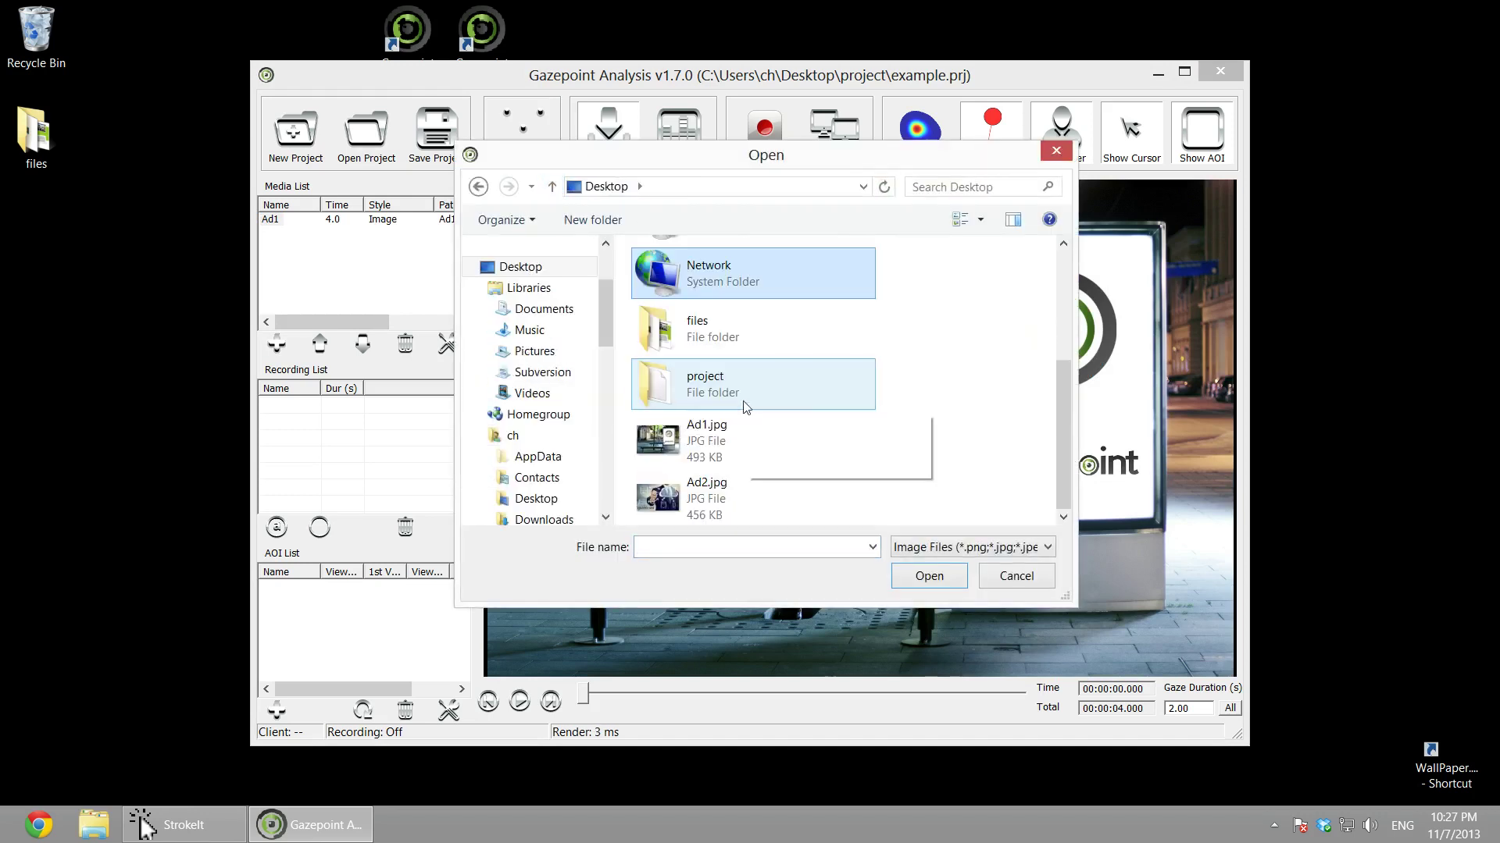
double_click(707, 488)
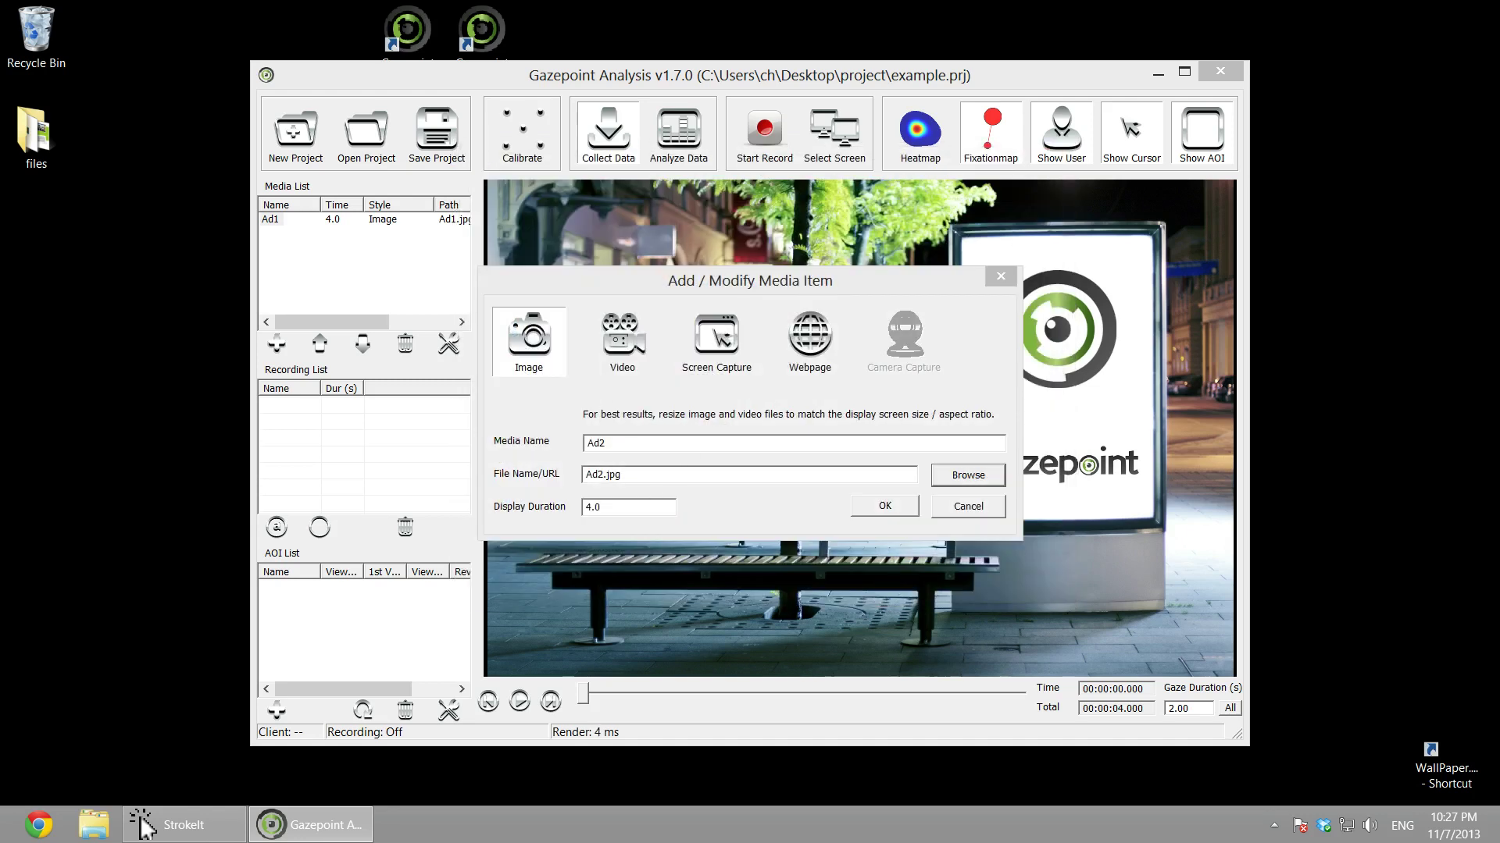
click(883, 505)
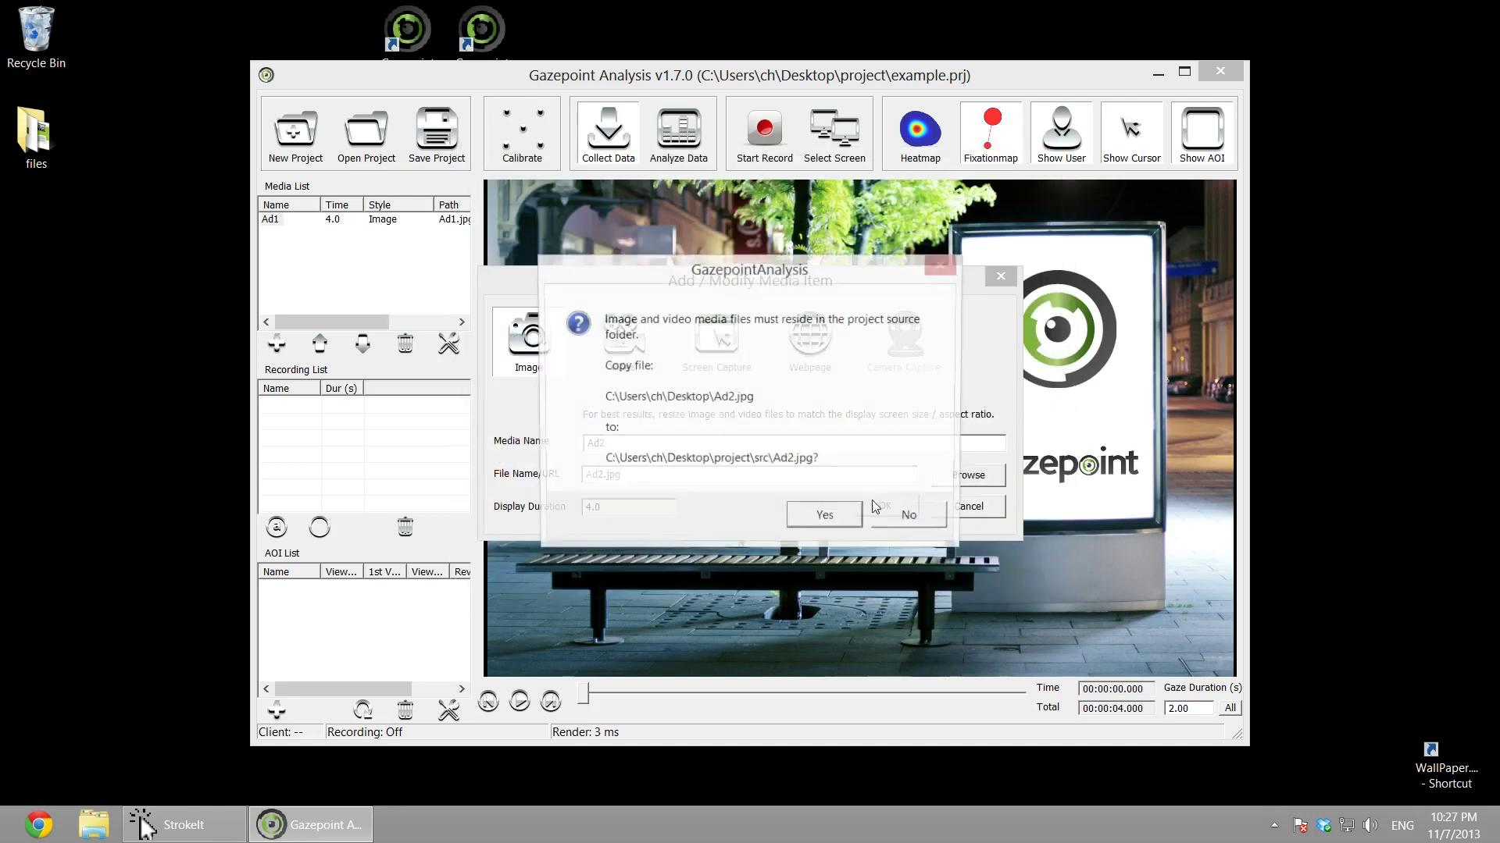
click(814, 512)
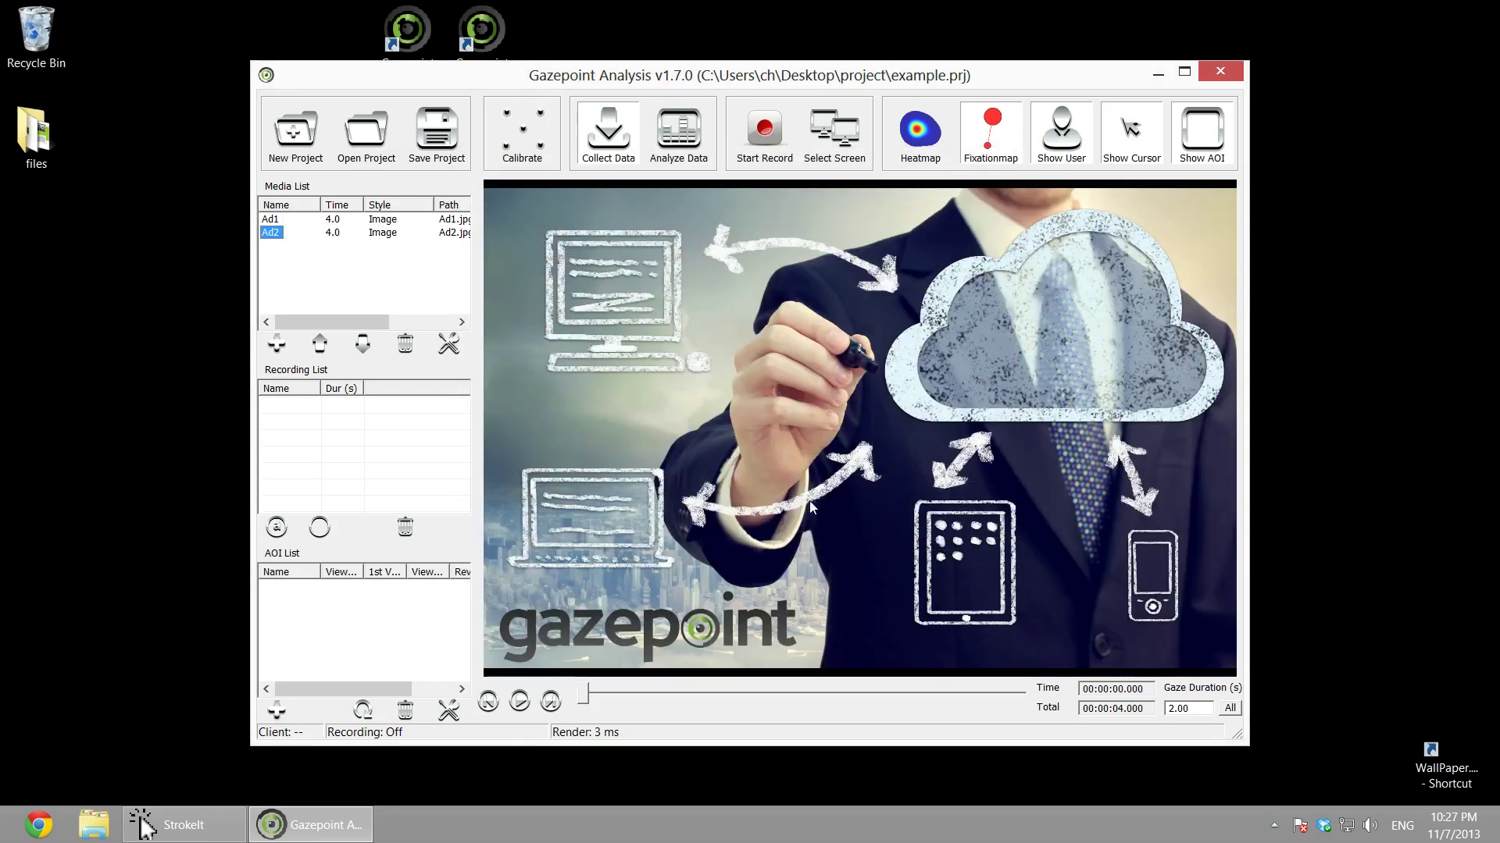
Add Vid.avi as a video item named Video with a 10-second duration.
click(277, 344)
click(634, 363)
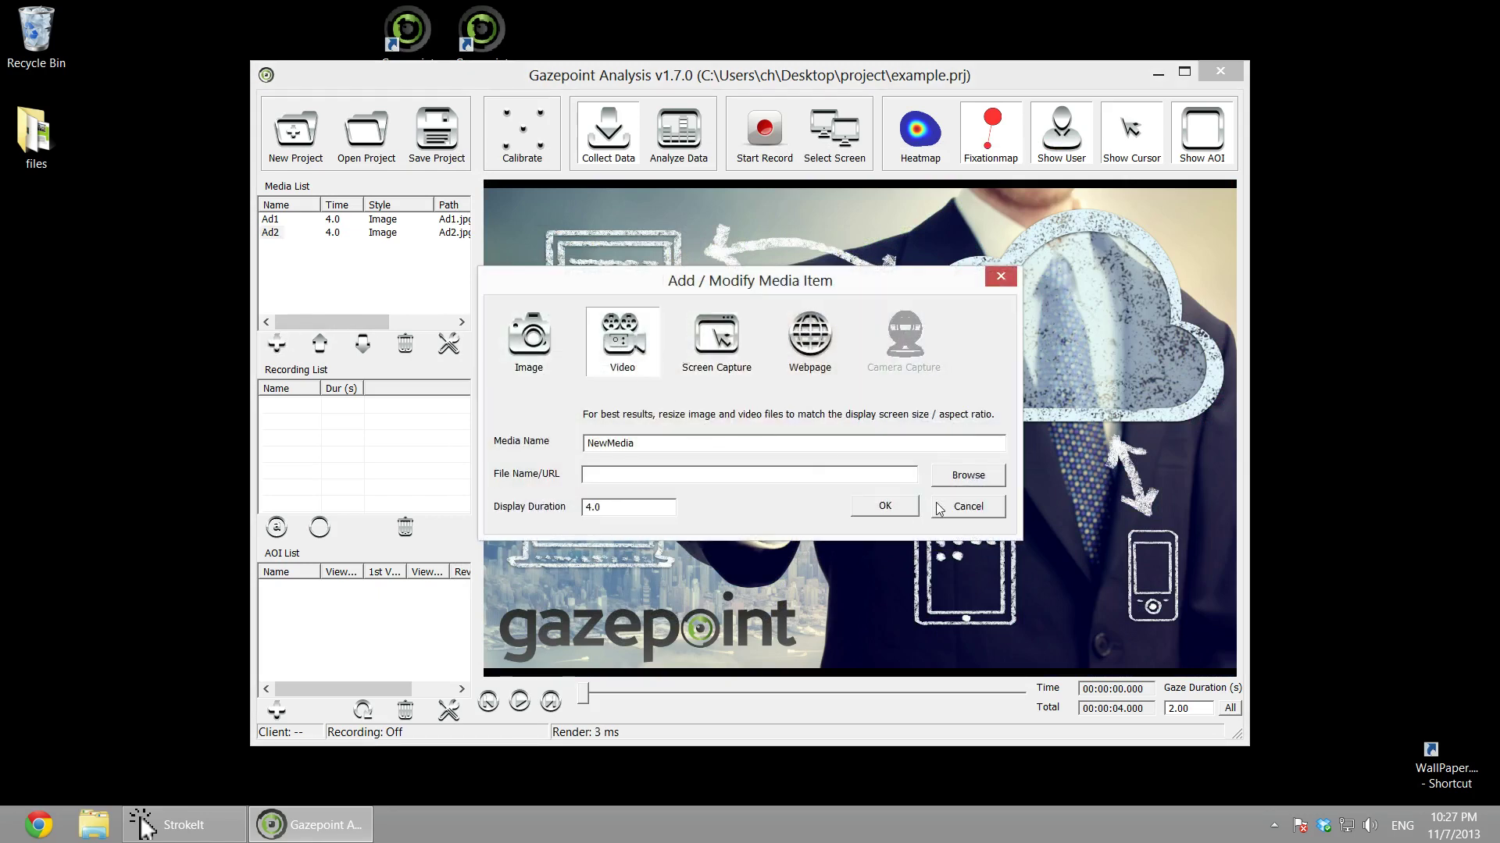
click(969, 477)
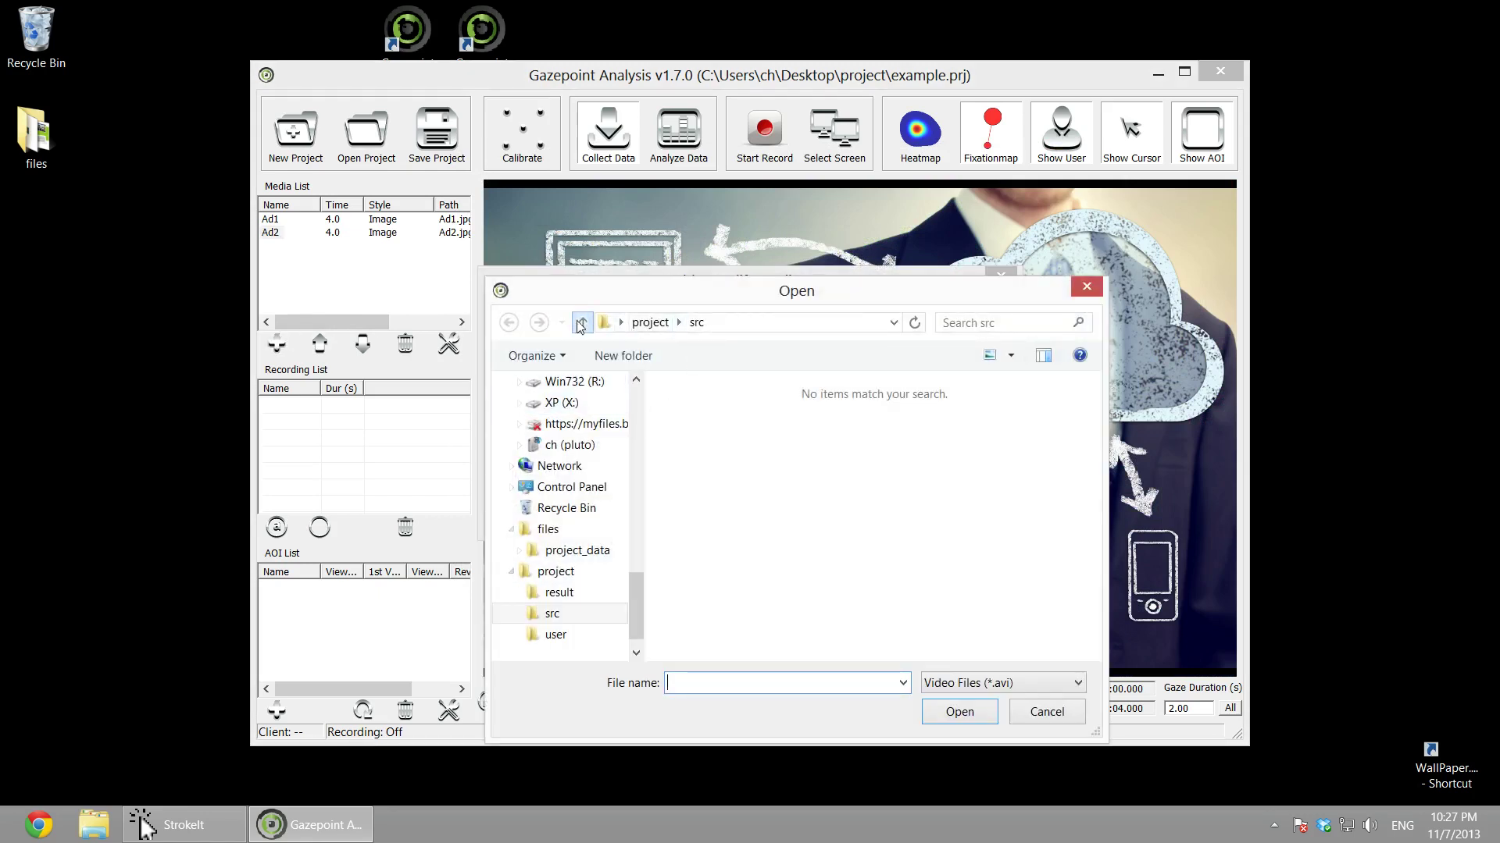
scroll(707, 488, down, 1)
double_click(731, 629)
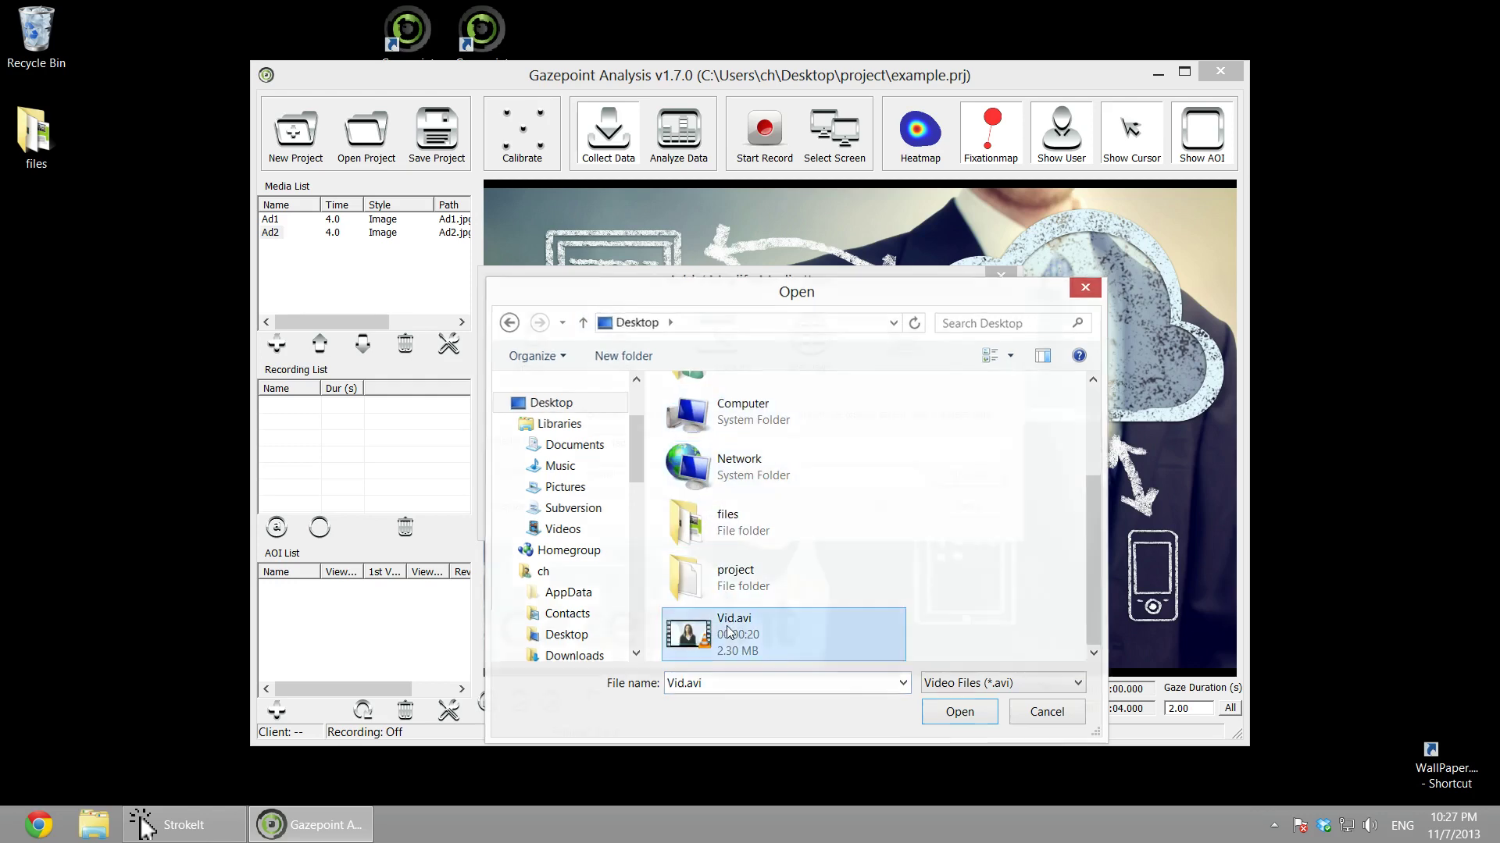
key(ctrl+a)
text(Vid)
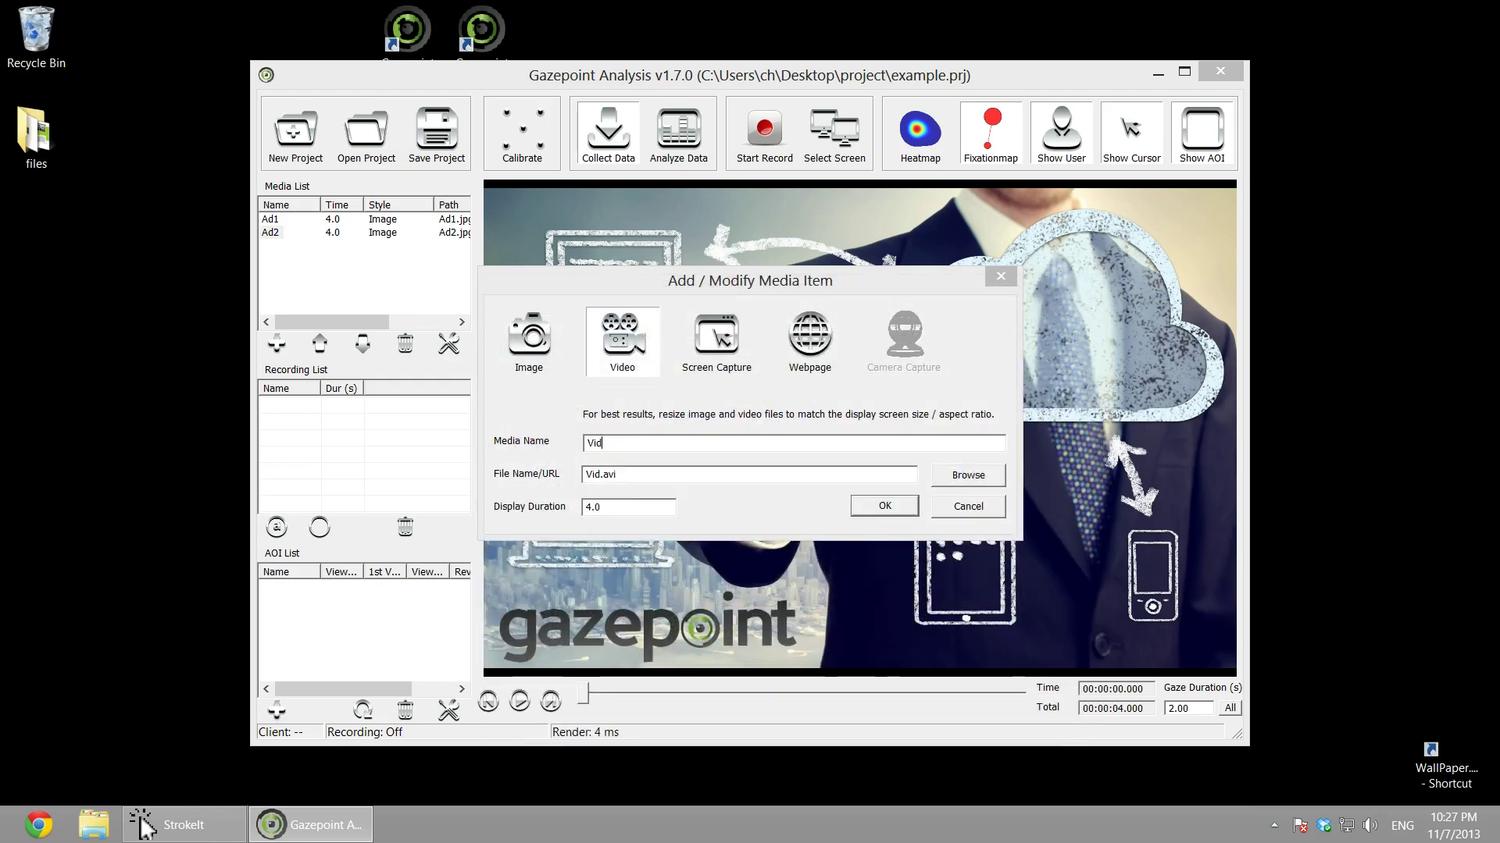
text(eo)
double_click(600, 504)
text(10)
click(878, 509)
click(828, 524)
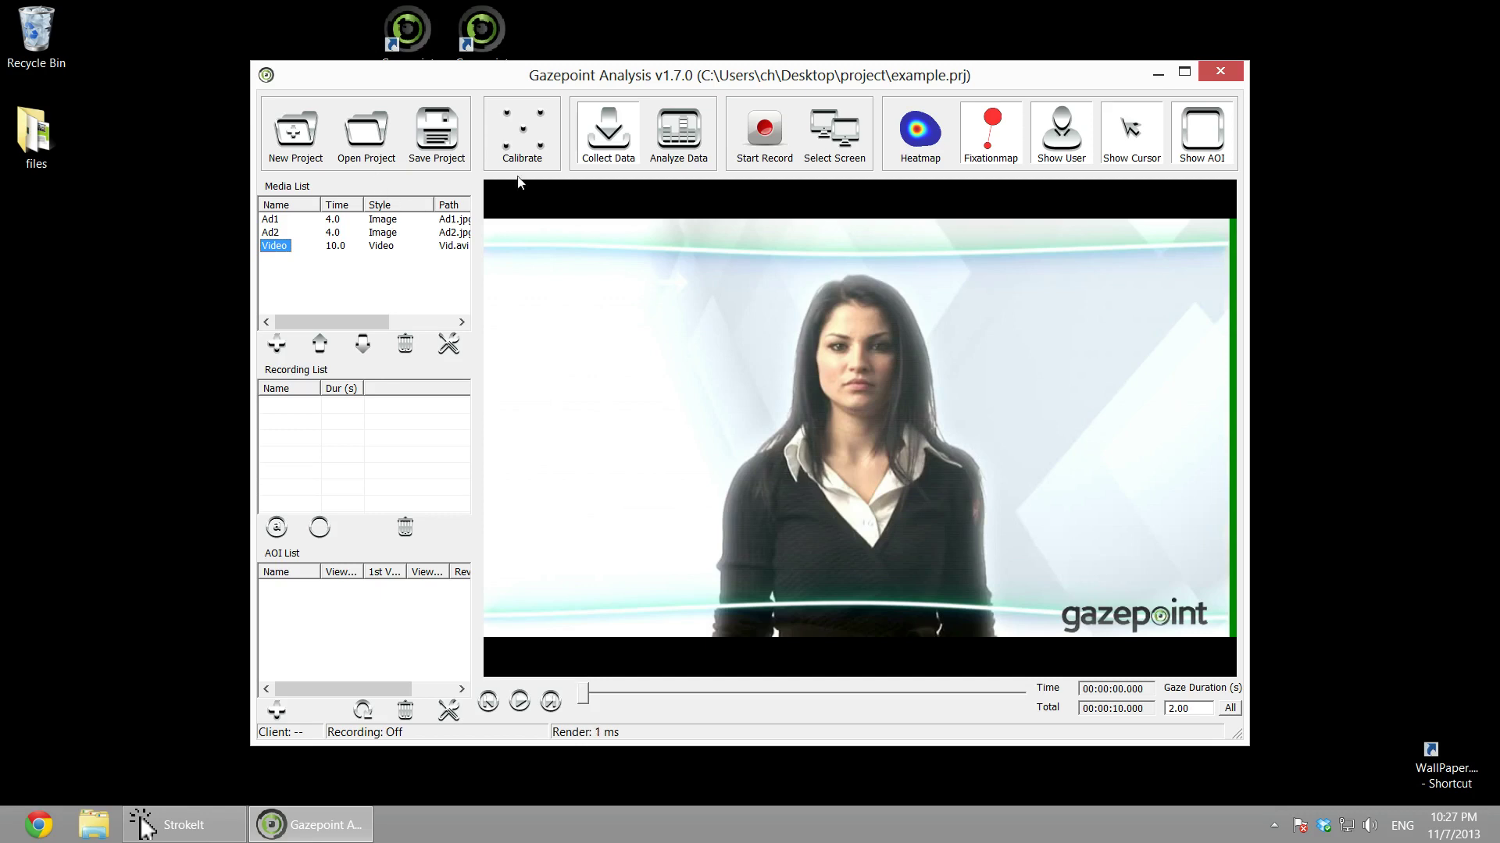
Shift the analysis window right to uncover the desktop shortcuts and launch Gazepoint Control.
click(451, 150)
mouse_move(476, 79)
mouse_down()
mouse_move(631, 81)
mouse_move(492, 81)
mouse_up()
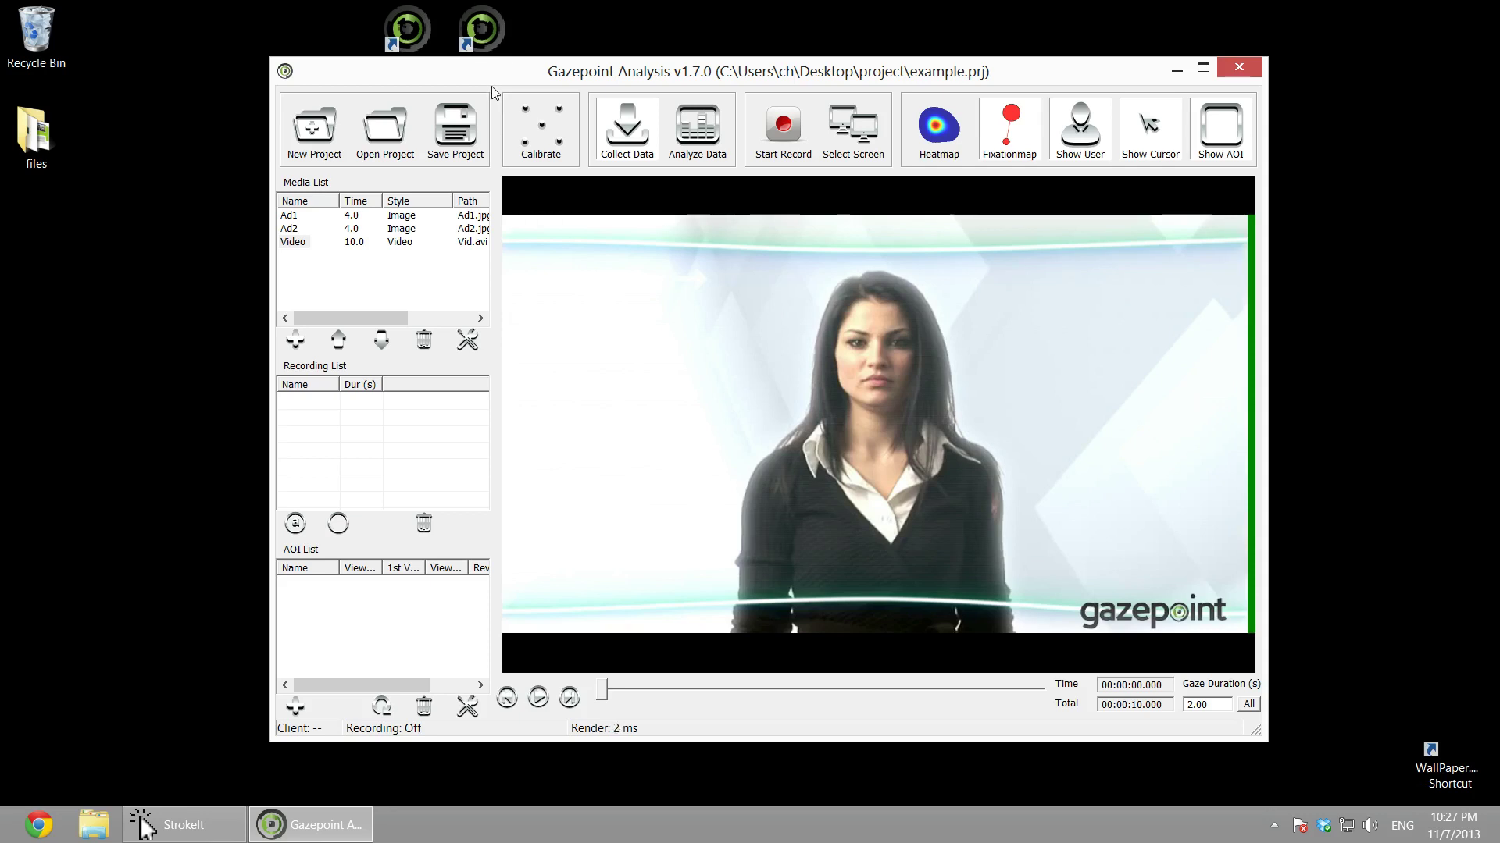
mouse_move(513, 72)
mouse_down()
mouse_move(1411, 91)
mouse_move(506, 96)
mouse_up()
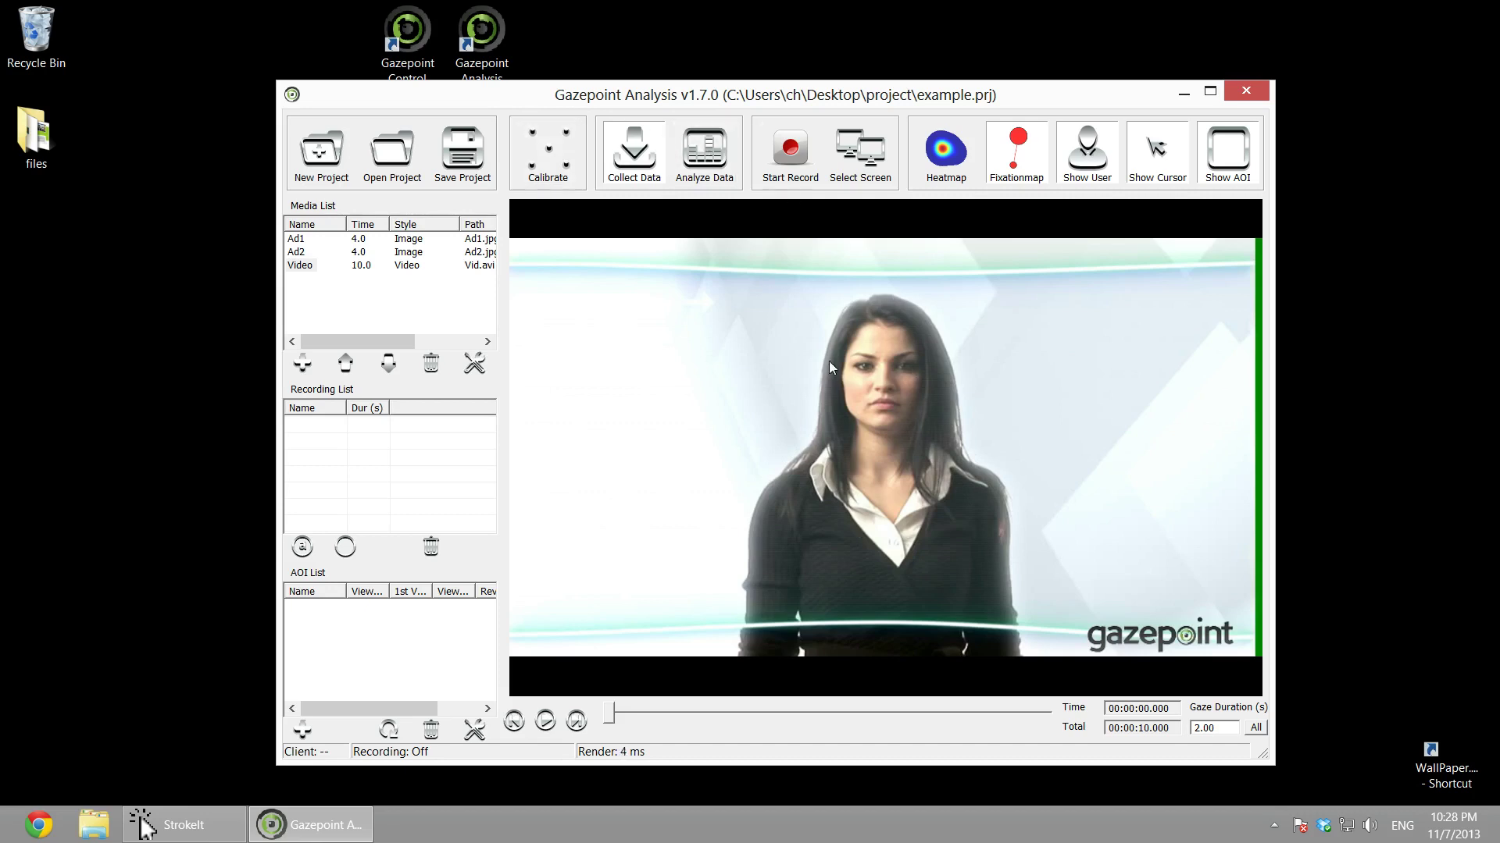
drag(632, 110, 720, 77)
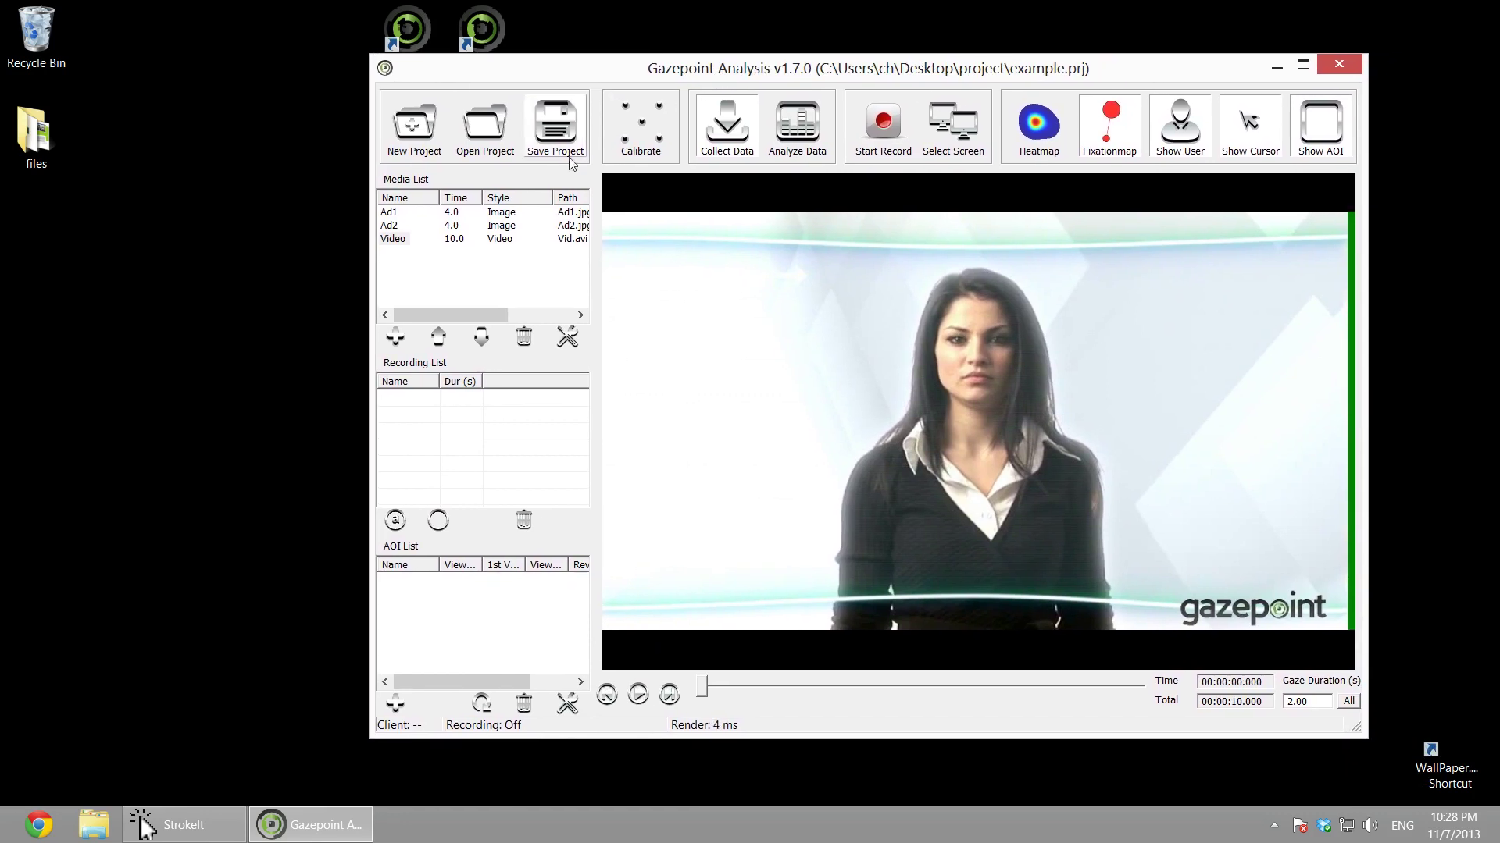
double_click(400, 35)
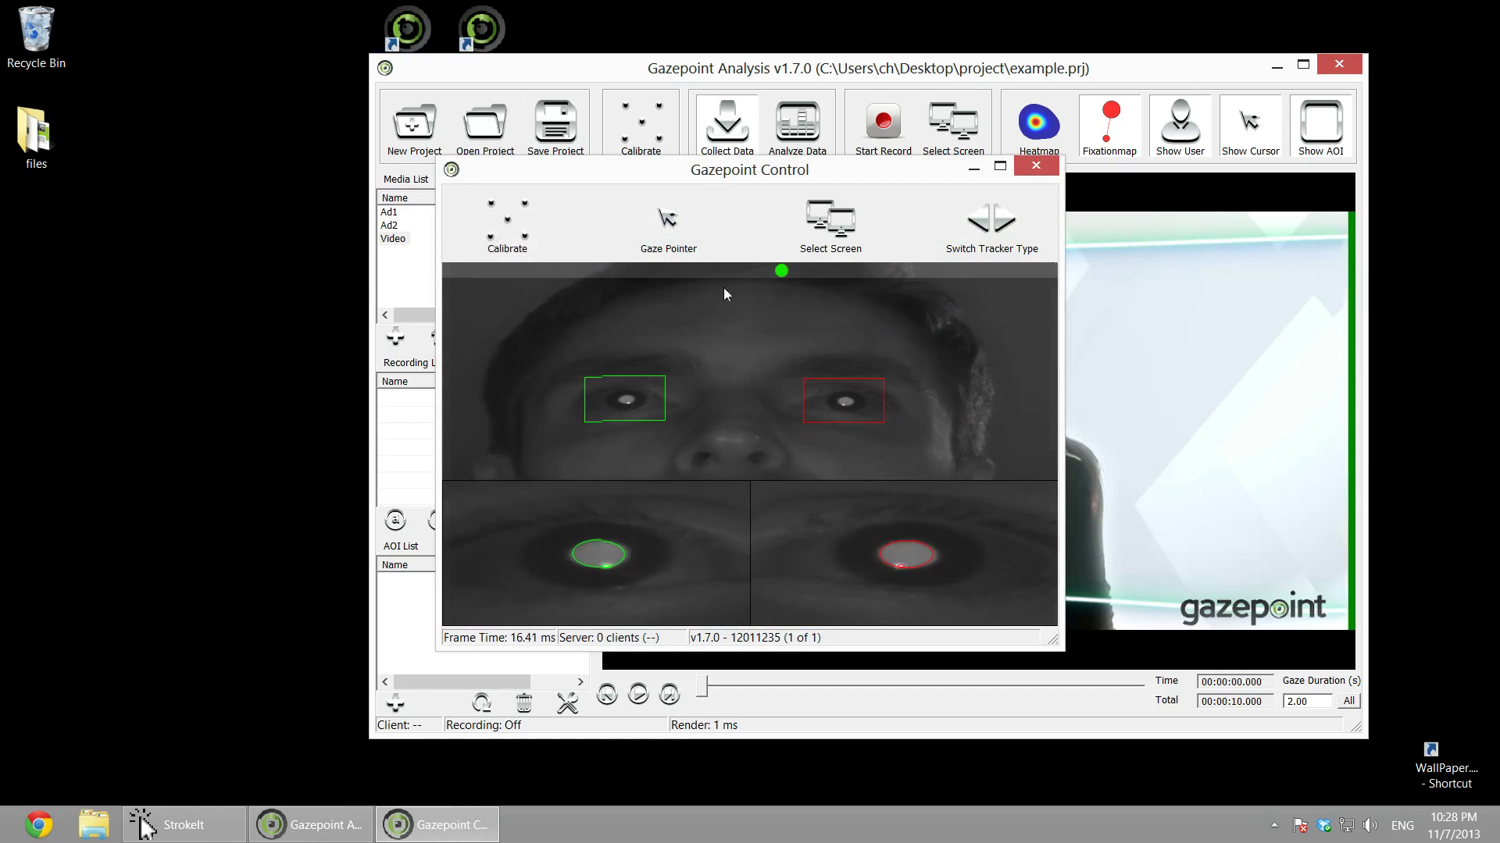
Dismiss the calibration results, minimize Gazepoint Control and restore the analysis project.
click(1276, 66)
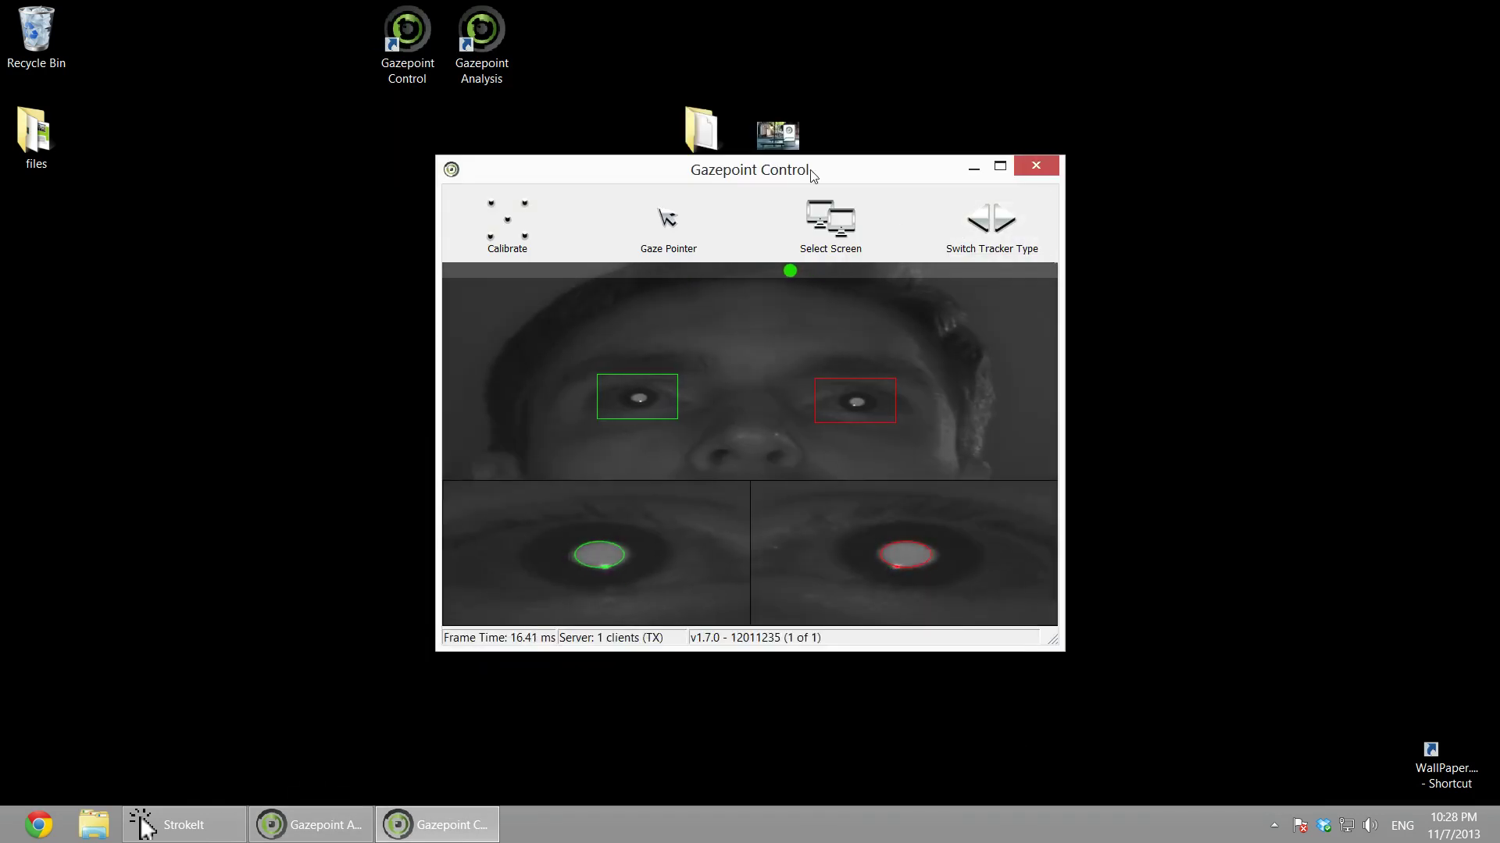
drag(810, 174, 765, 151)
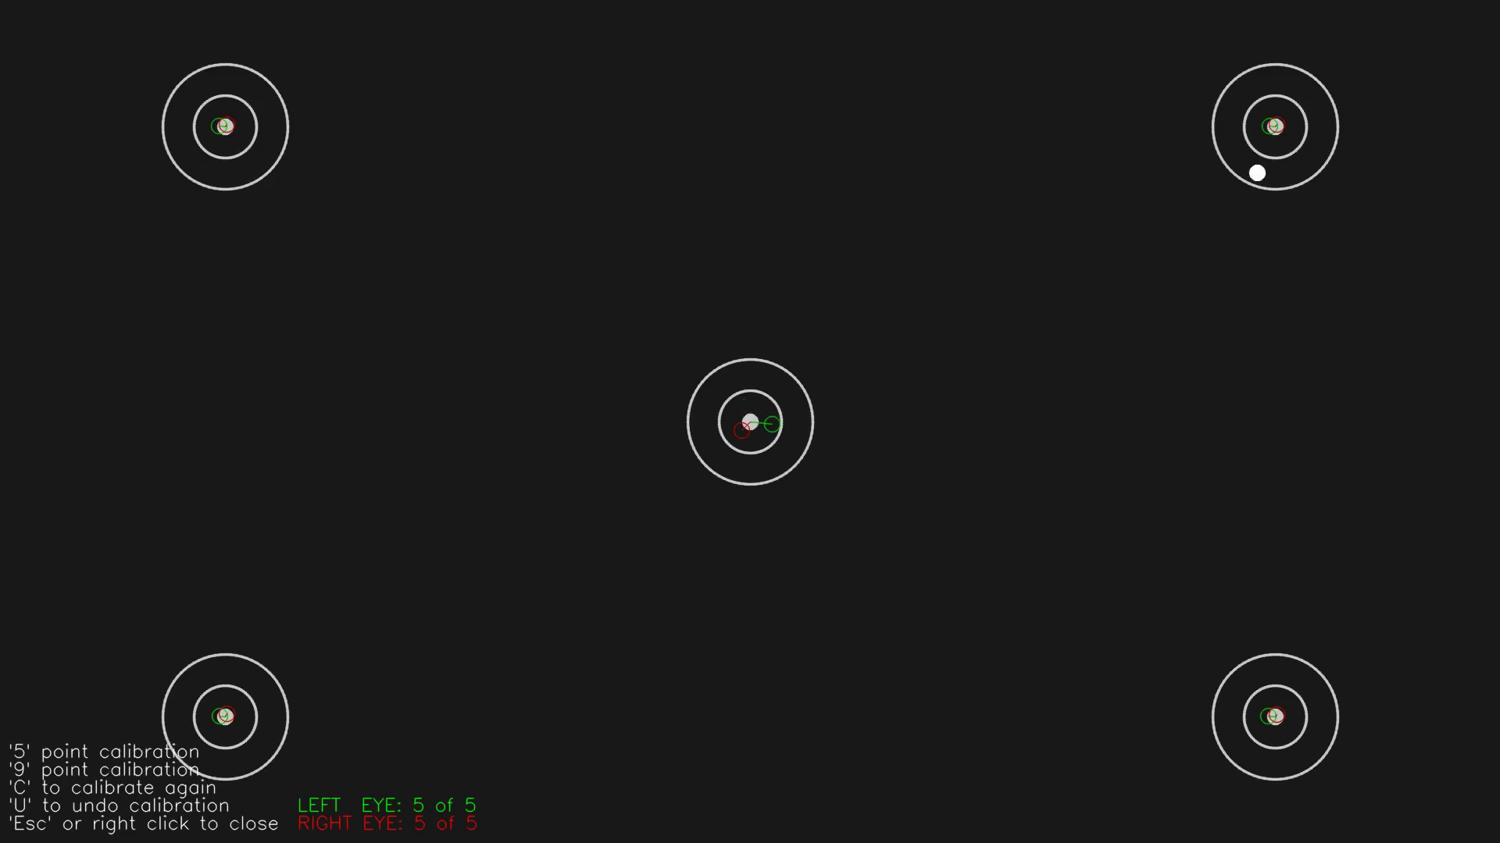
key(Escape)
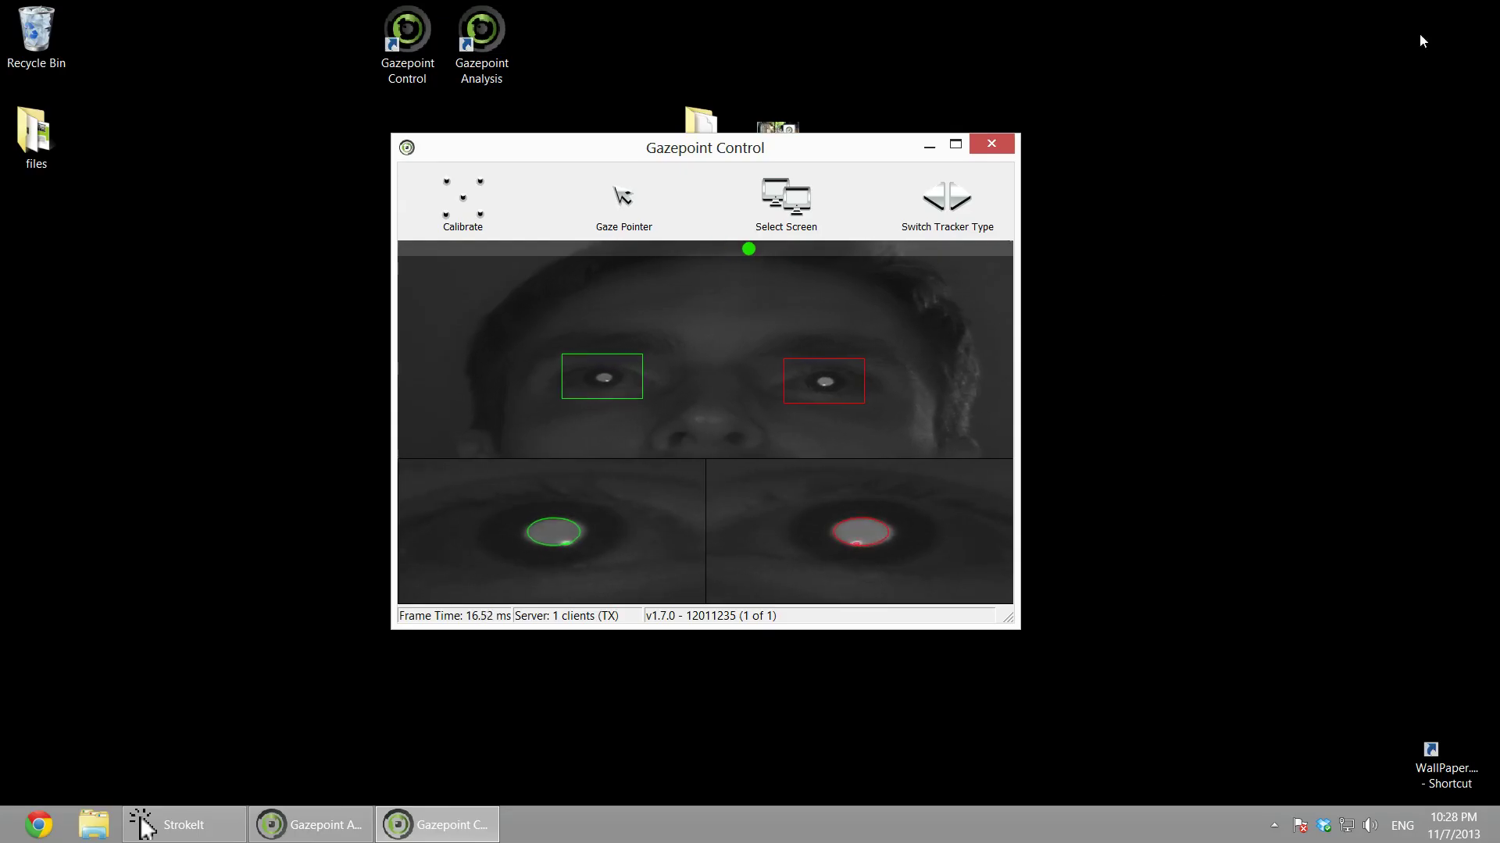
click(928, 151)
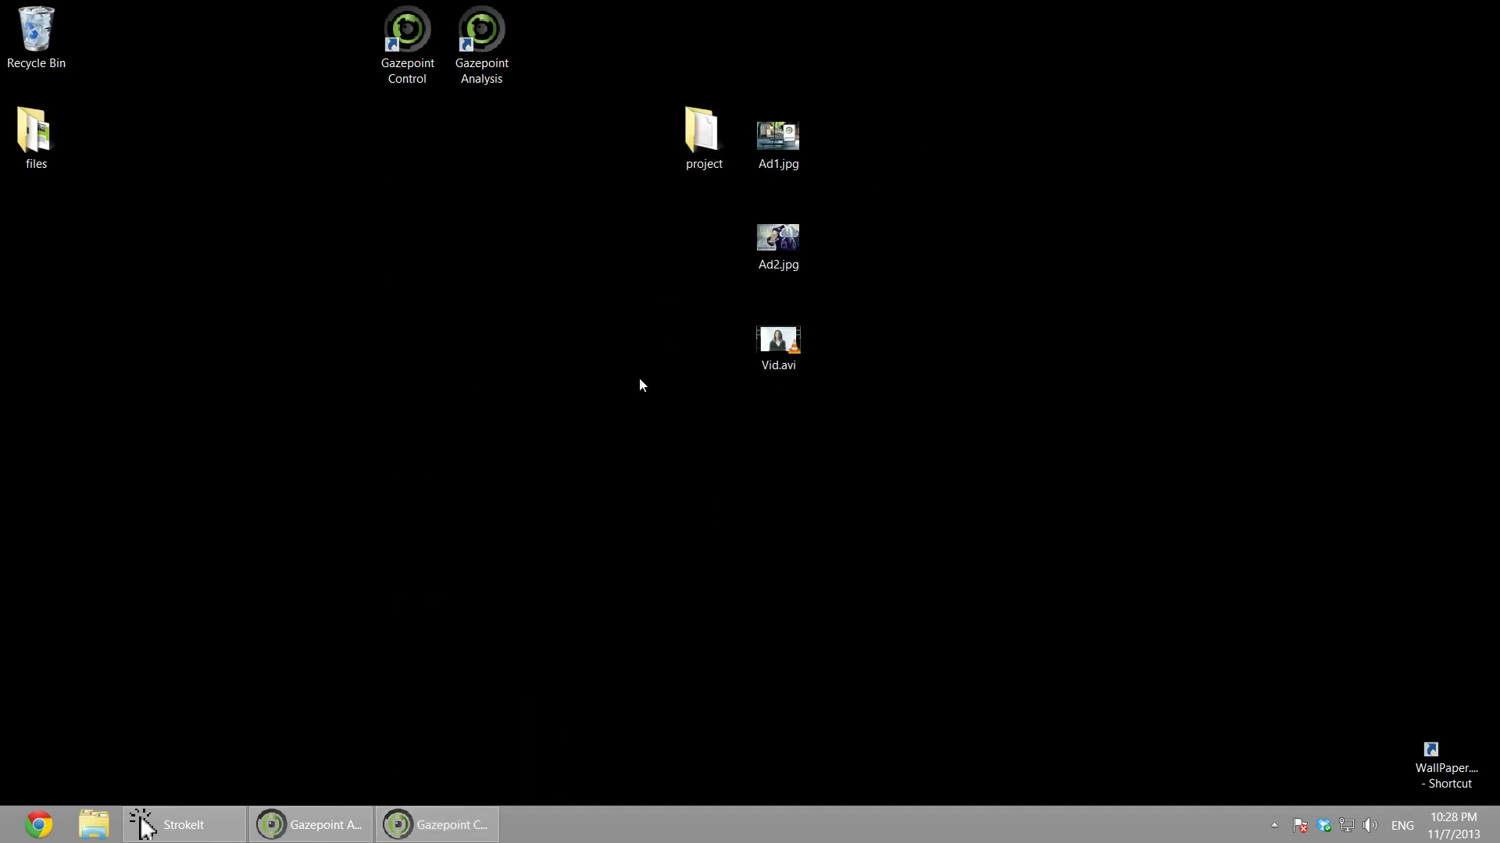
click(310, 825)
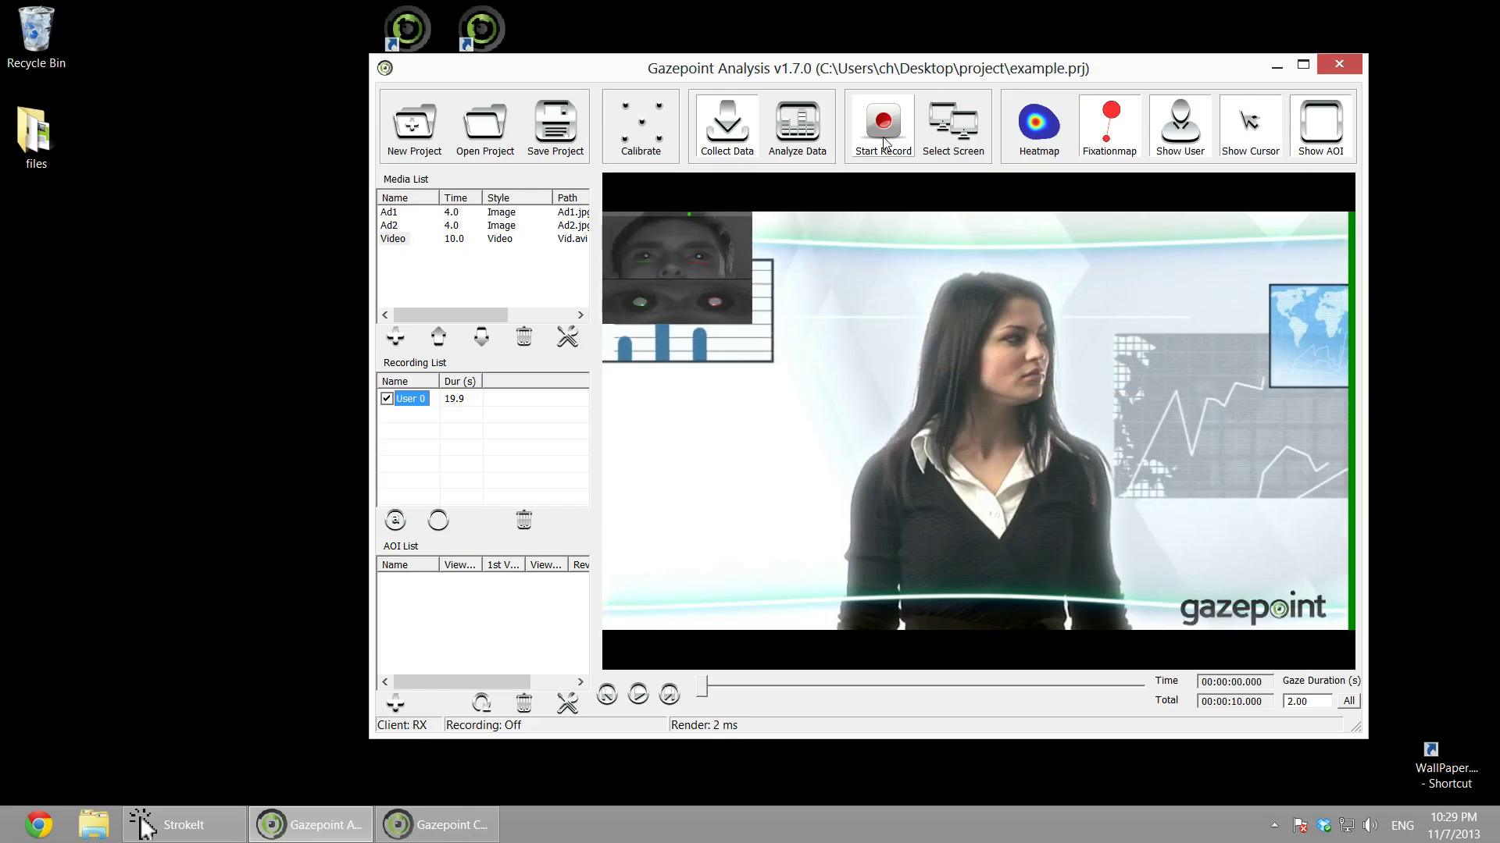
Switch to Analyze Data mode to view User 0's recorded gaze.
click(794, 141)
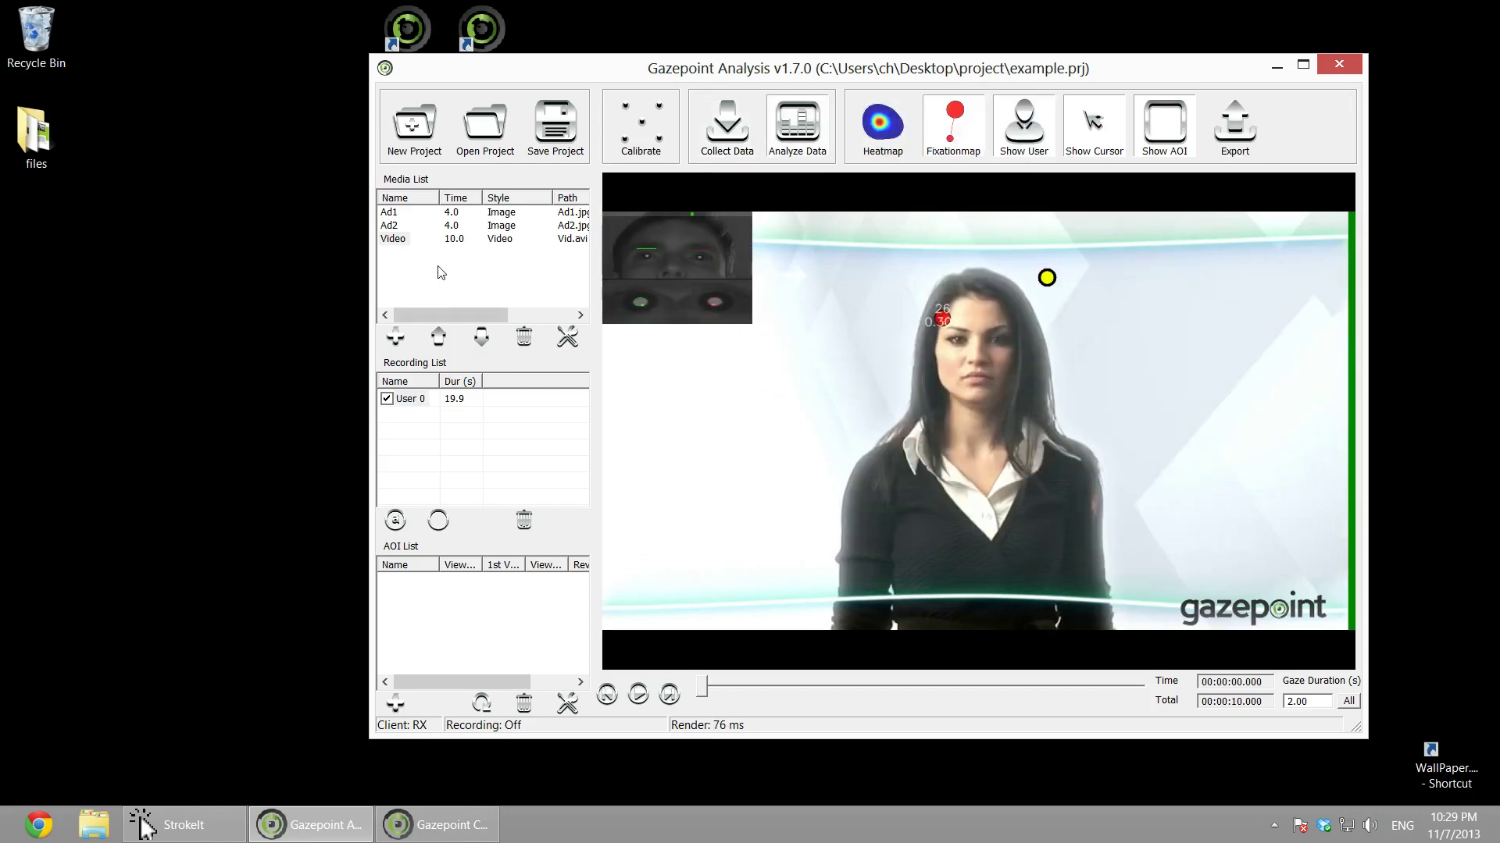
Scrub through User 0's fixations on the video with the face and eye inset hidden.
drag(702, 691, 845, 691)
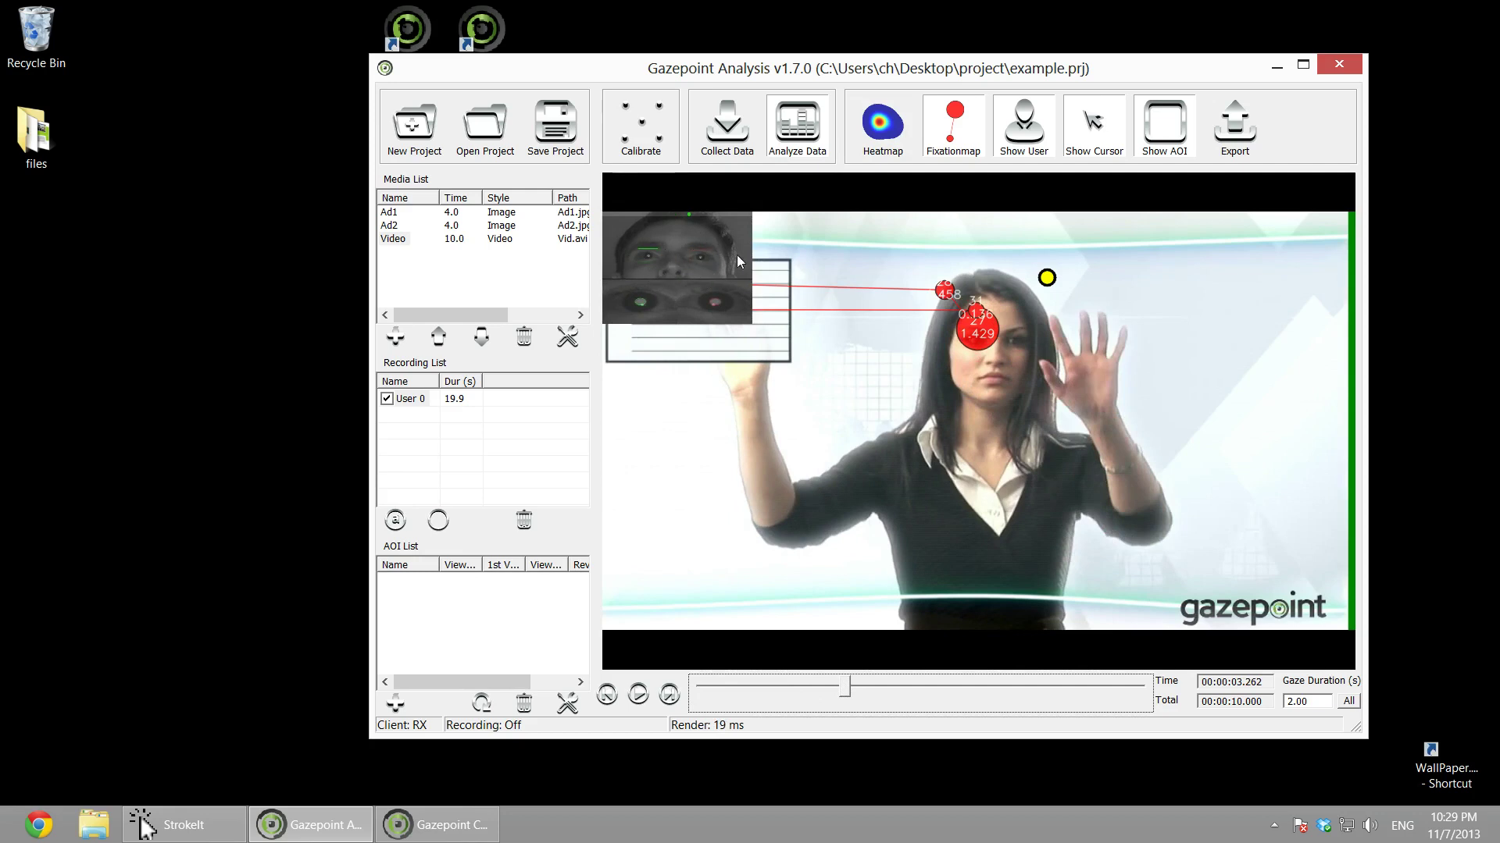
click(1039, 137)
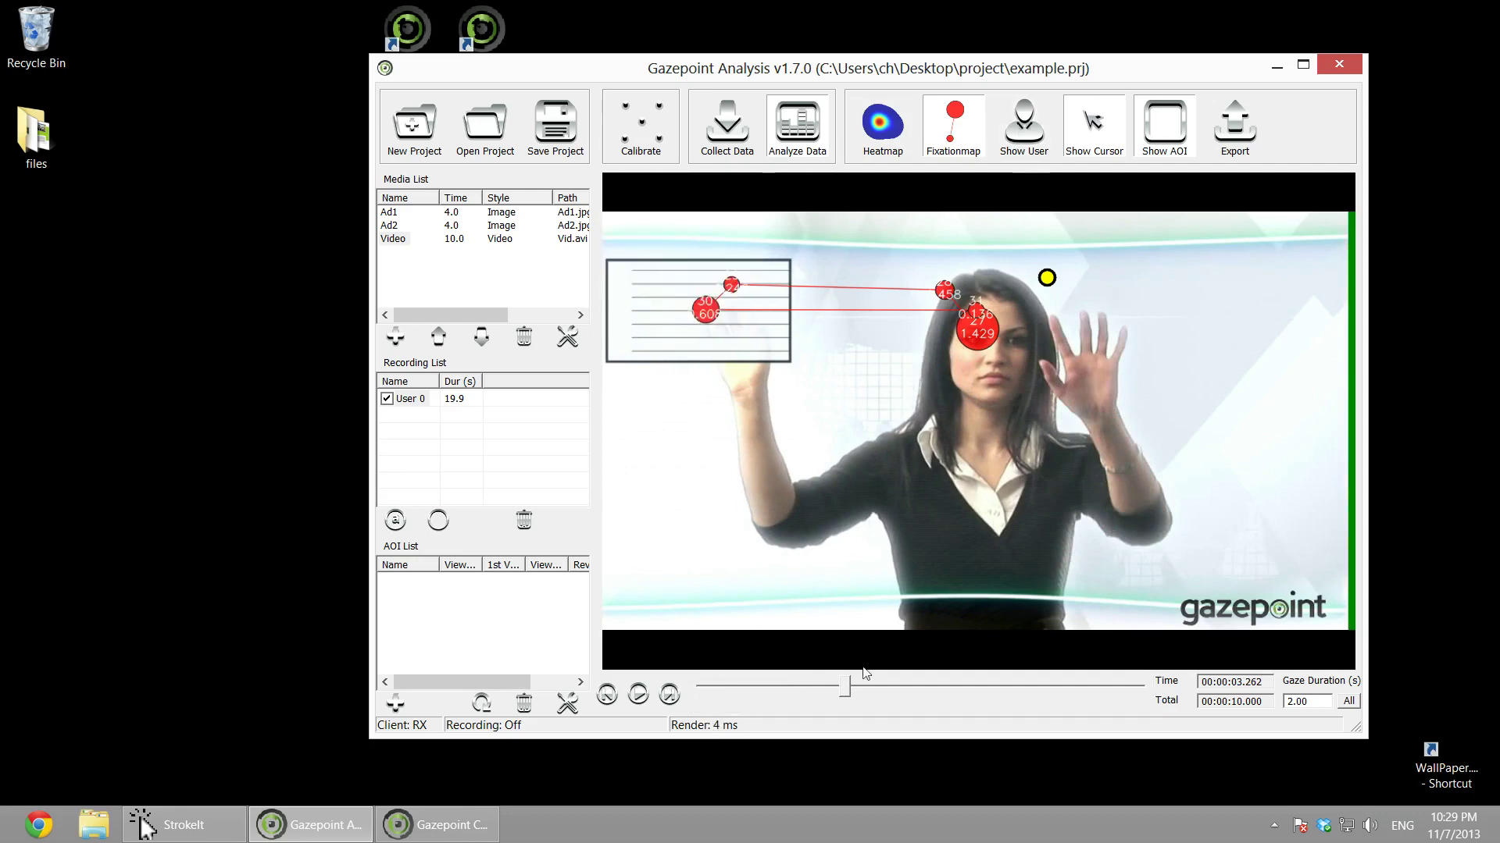
drag(847, 692, 867, 692)
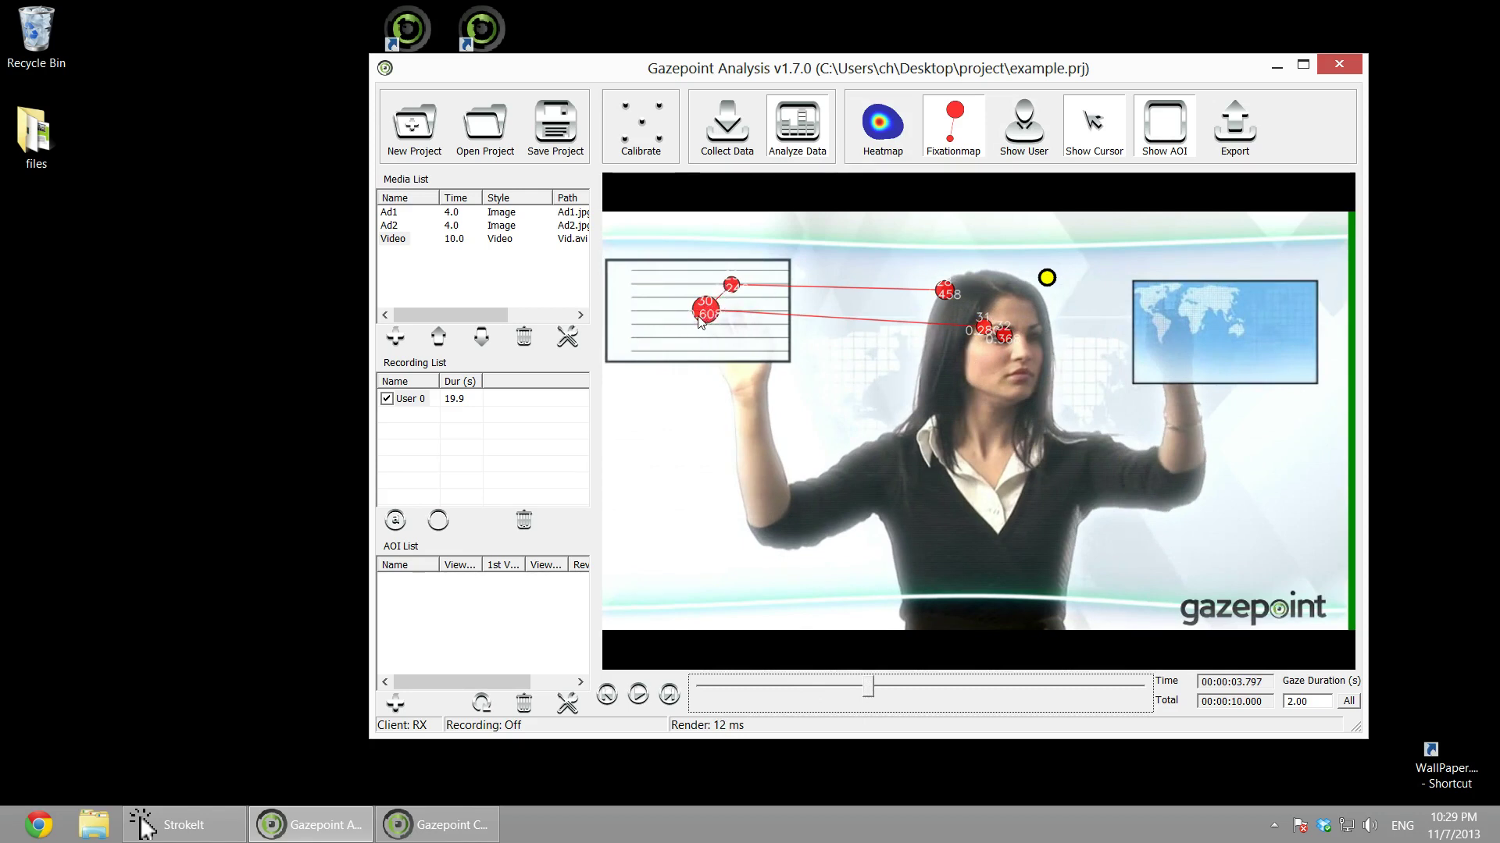
drag(868, 689, 1153, 682)
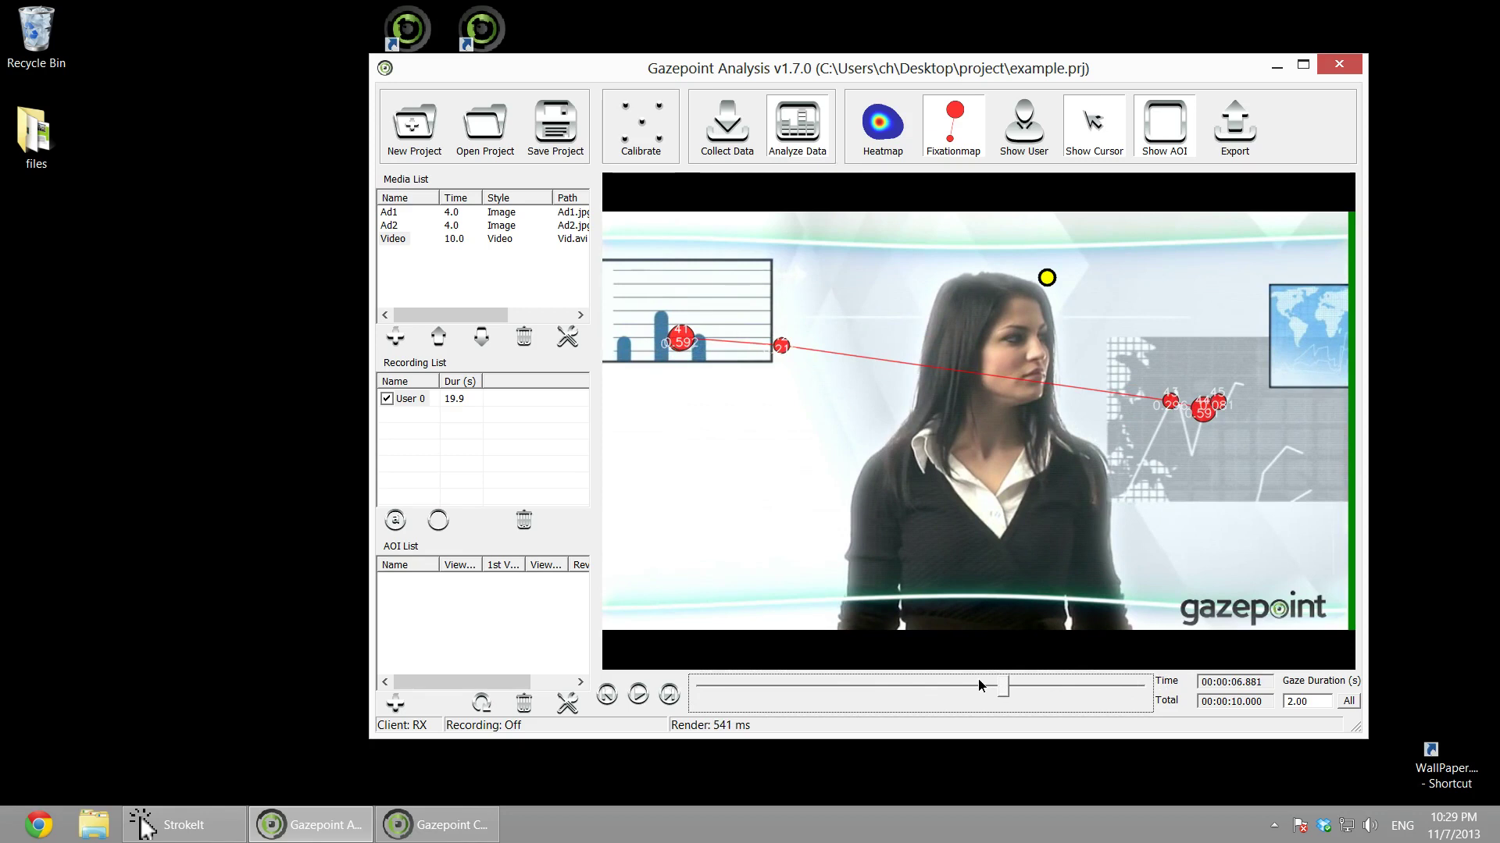
click(827, 683)
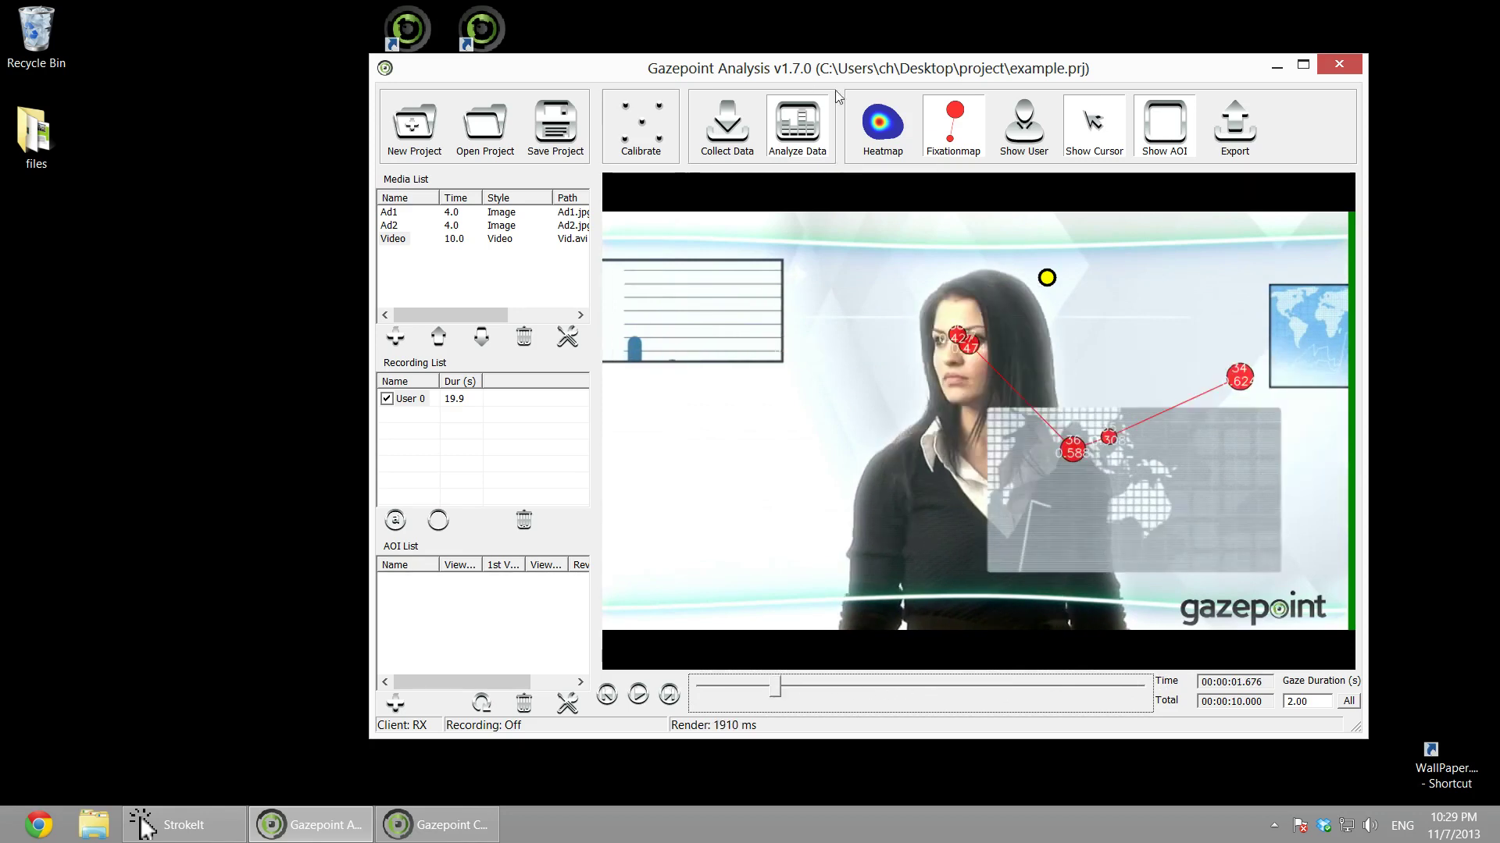
Switch to the heatmap view, hide the gaze cursor, and rewind to the start.
click(883, 125)
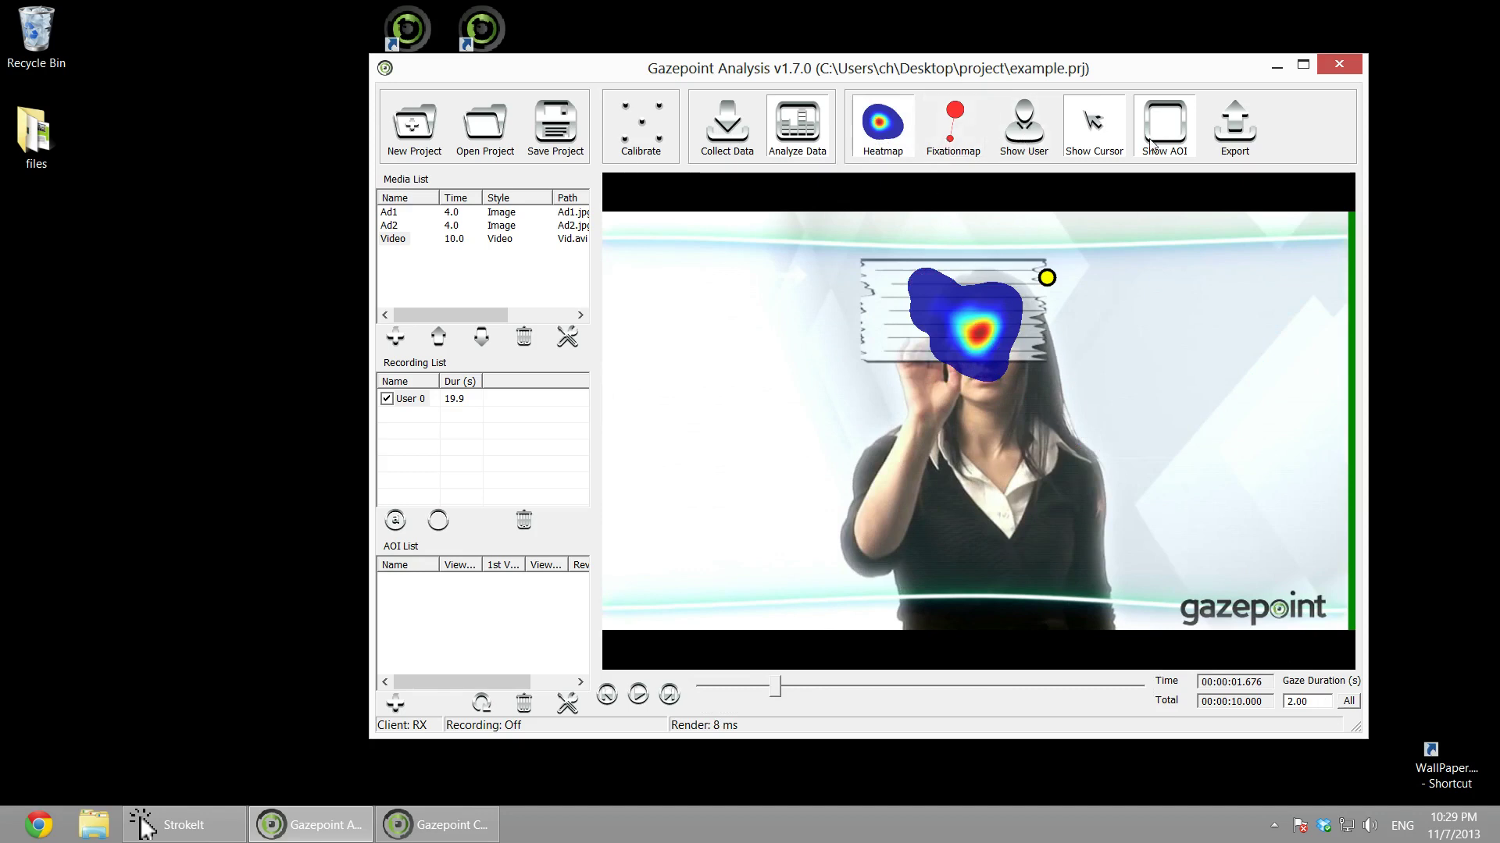
click(1107, 143)
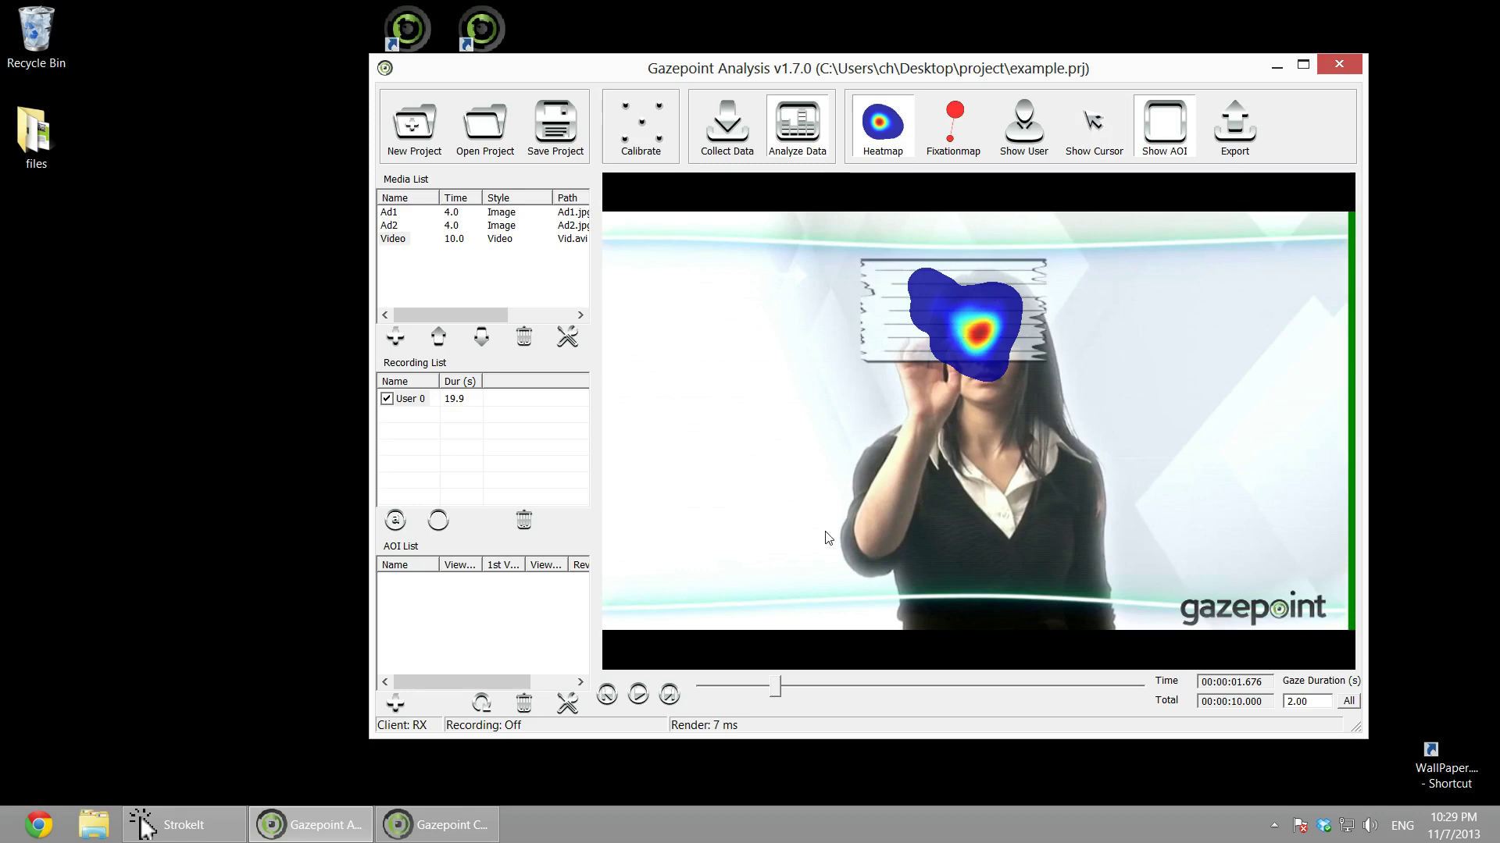
drag(779, 691, 703, 690)
Show all 4 seconds of gaze on Ad2 and Ad1, displaying Ad1 as a fixation map.
click(396, 227)
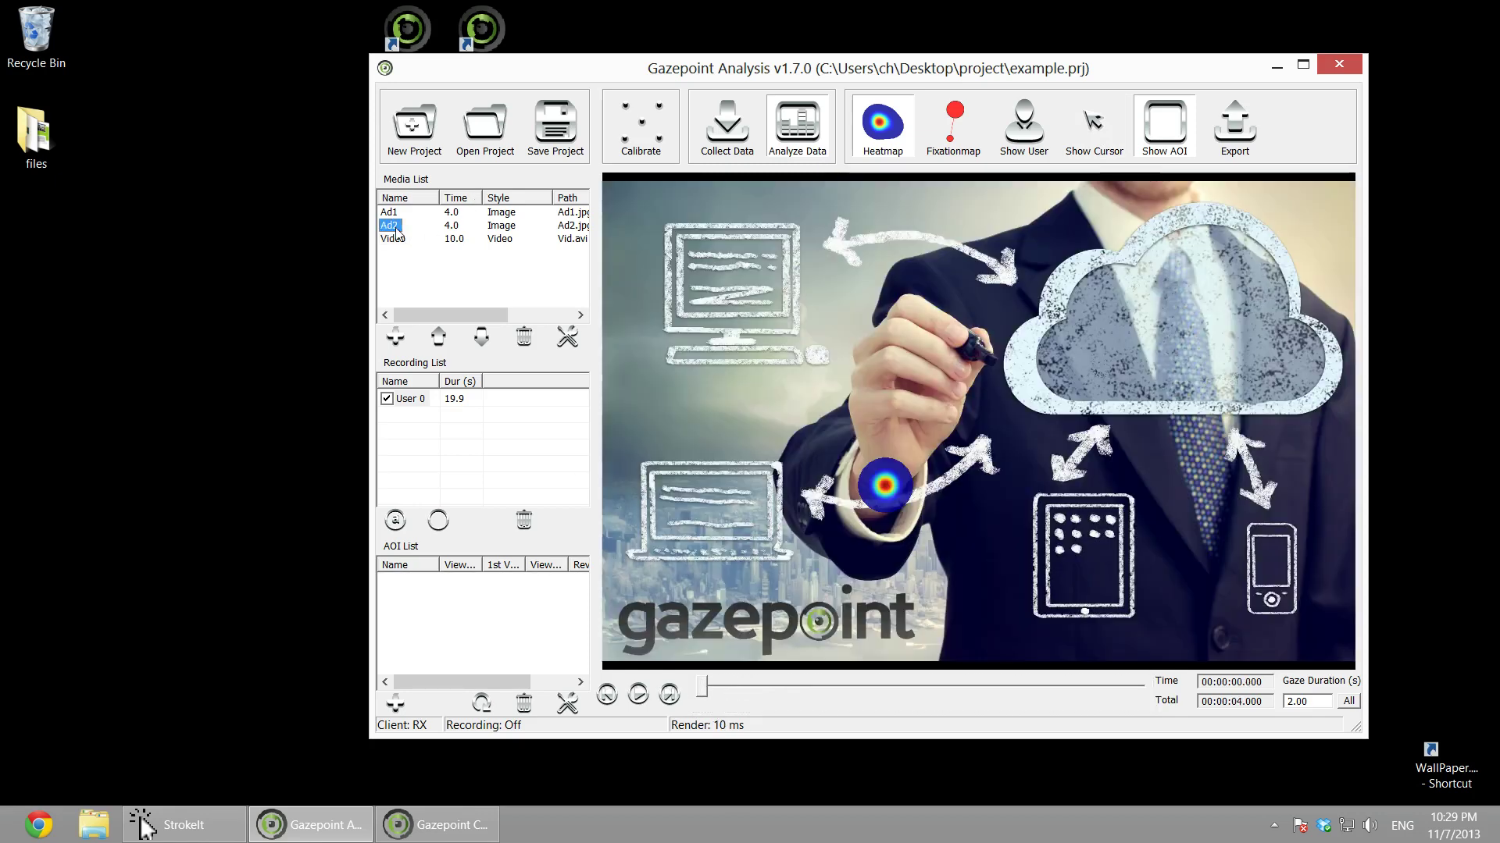
drag(703, 688, 1189, 683)
click(1349, 701)
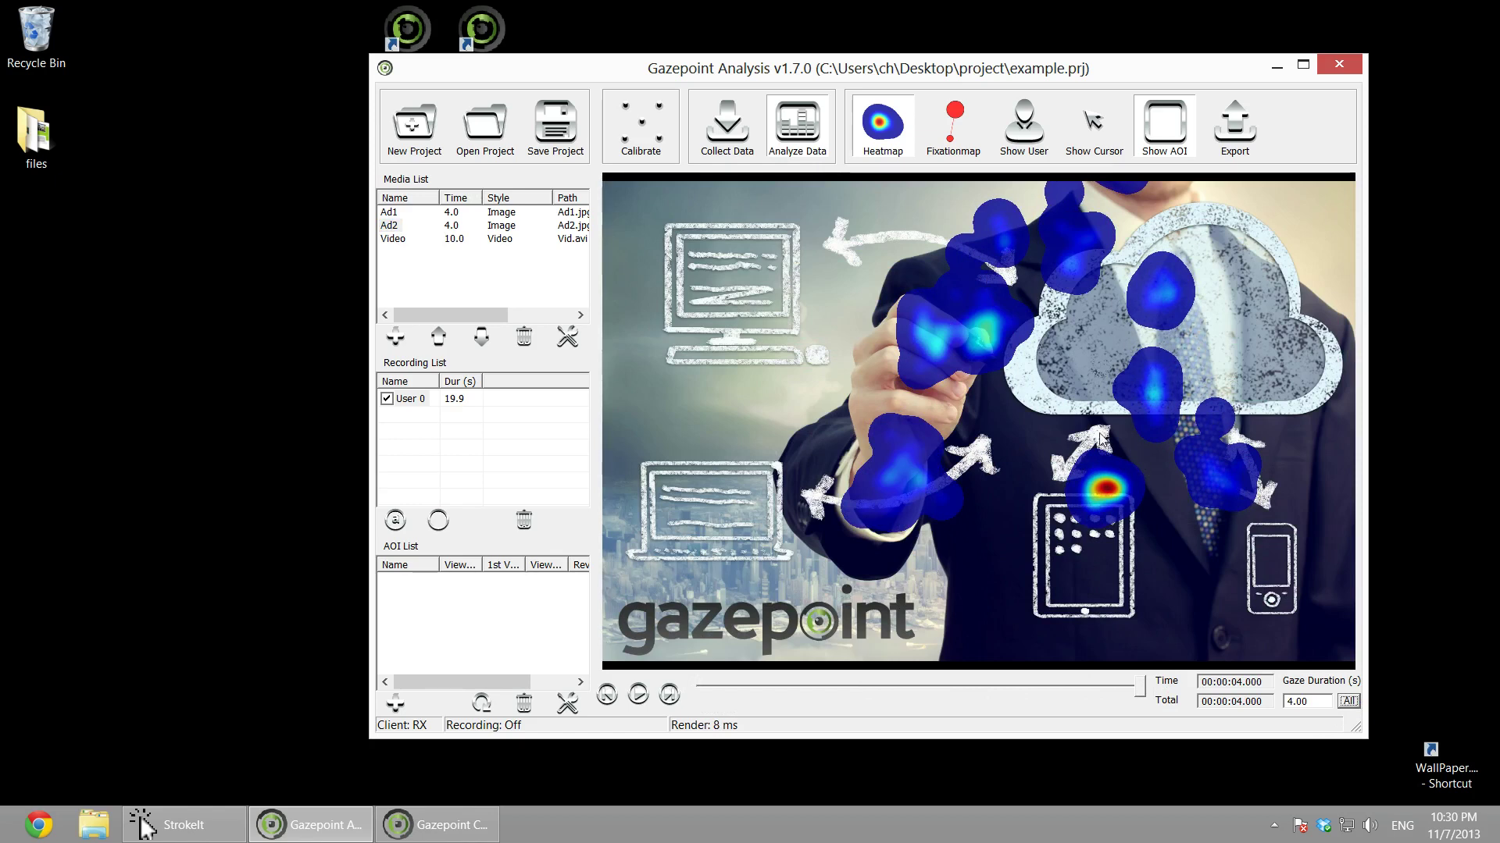
click(391, 225)
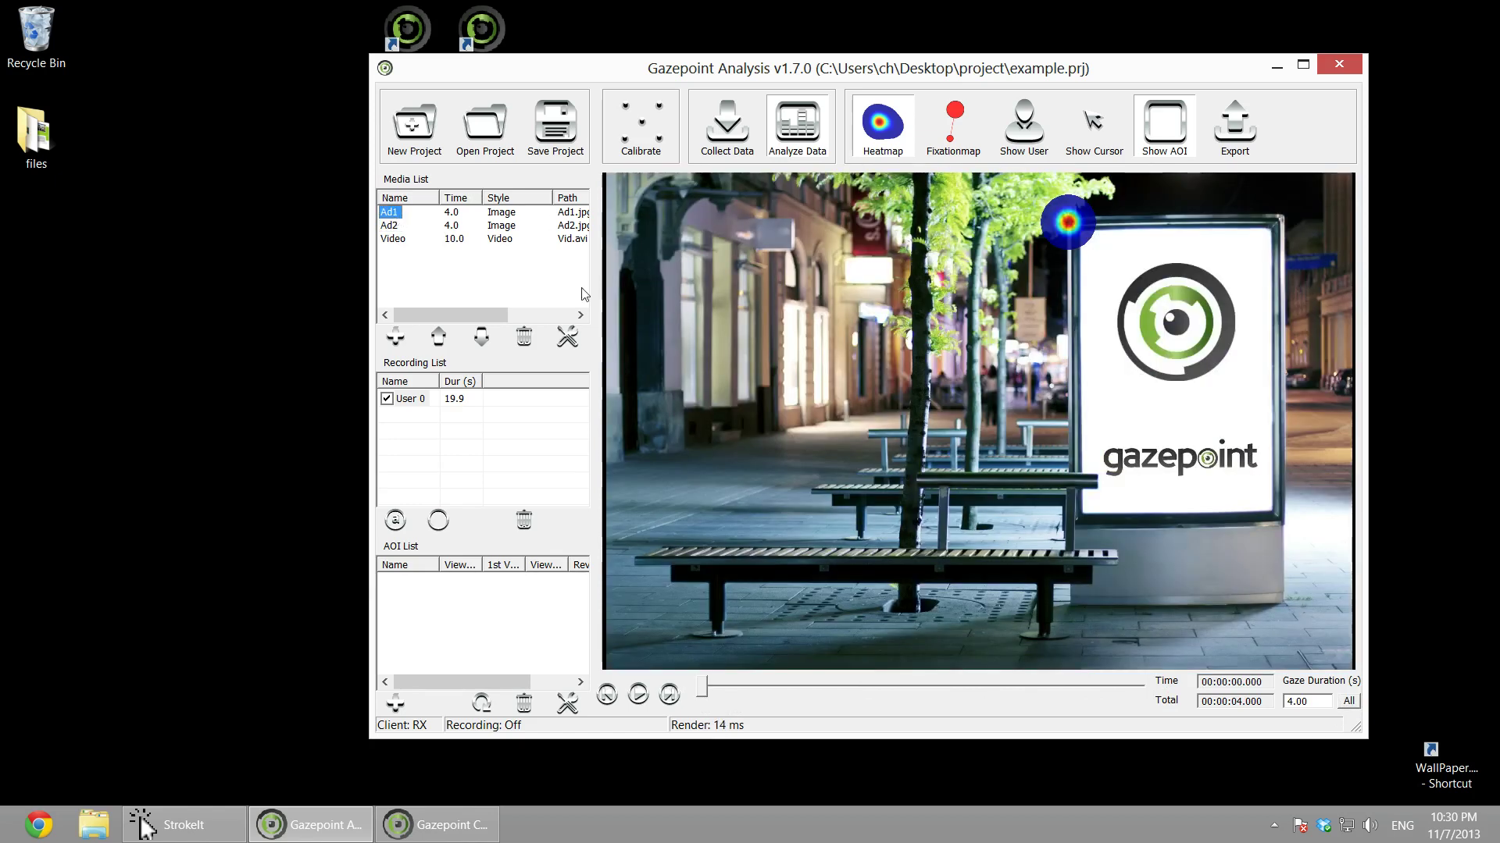
click(1348, 702)
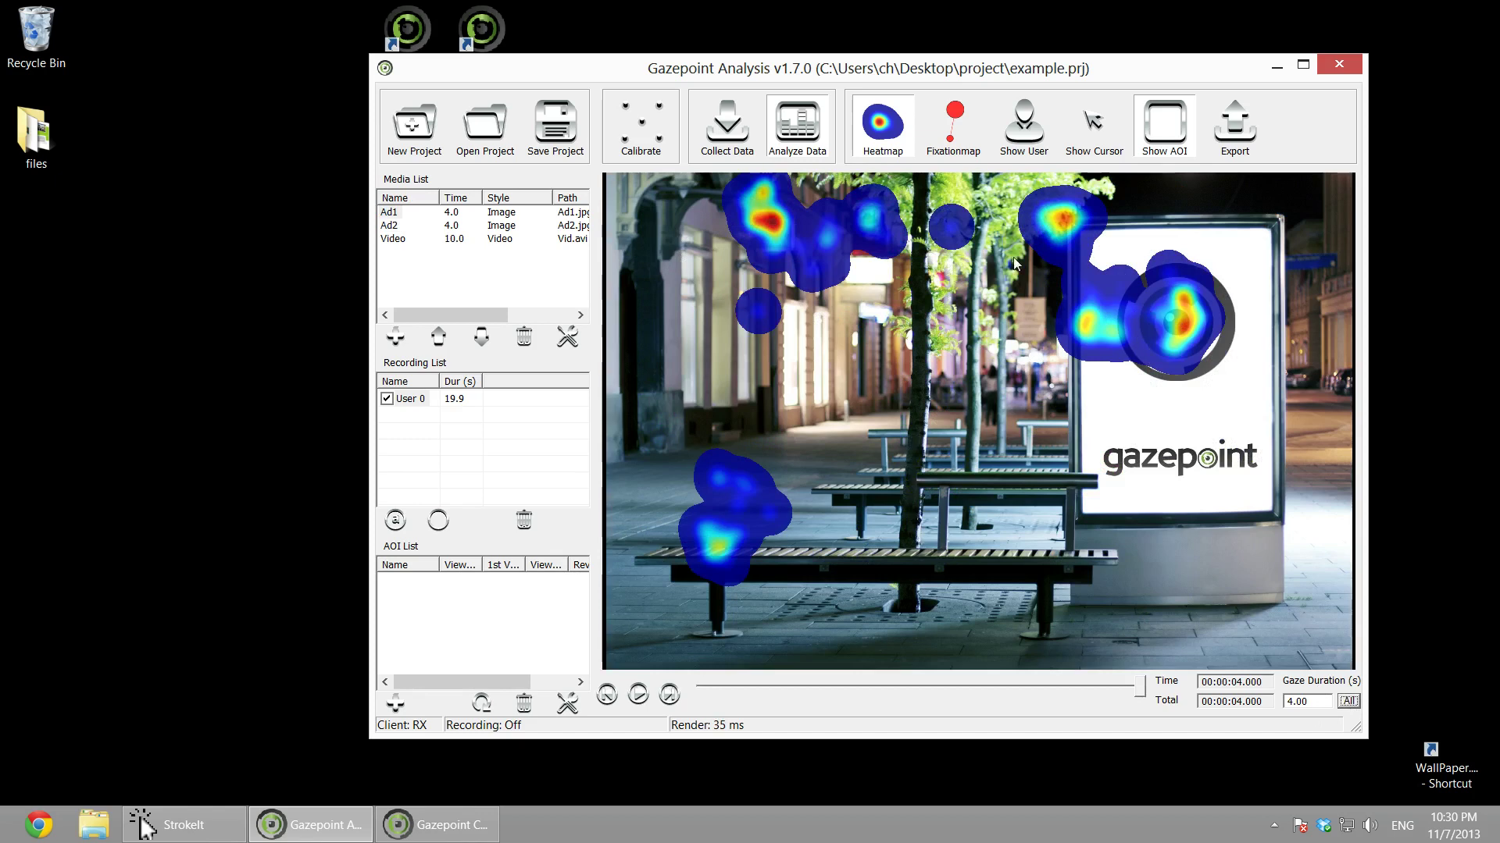
click(954, 125)
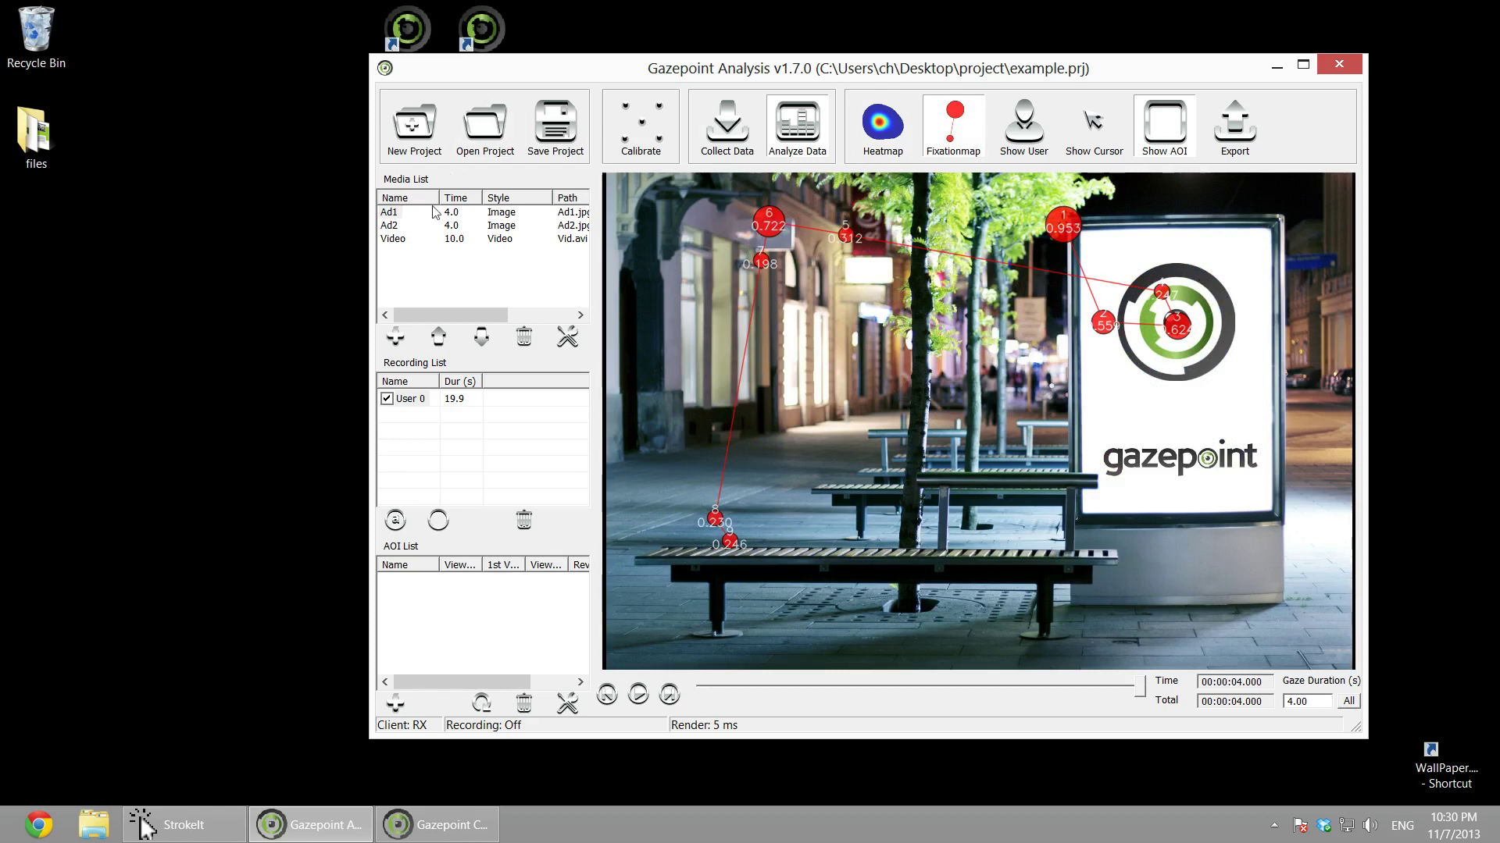
click(392, 239)
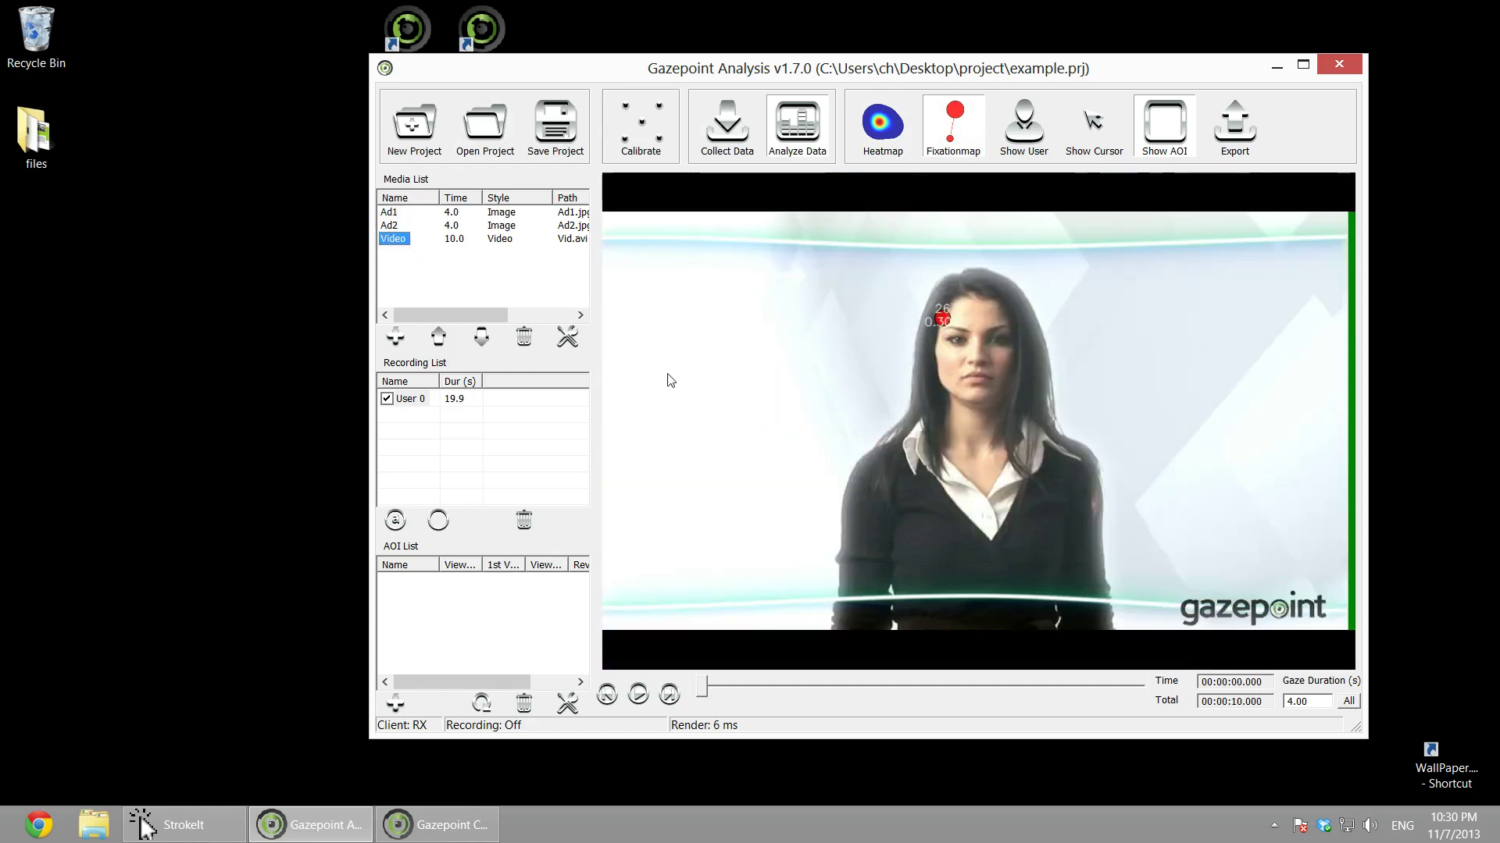
Switch to Collect Data and record a new session for User 1.
click(737, 140)
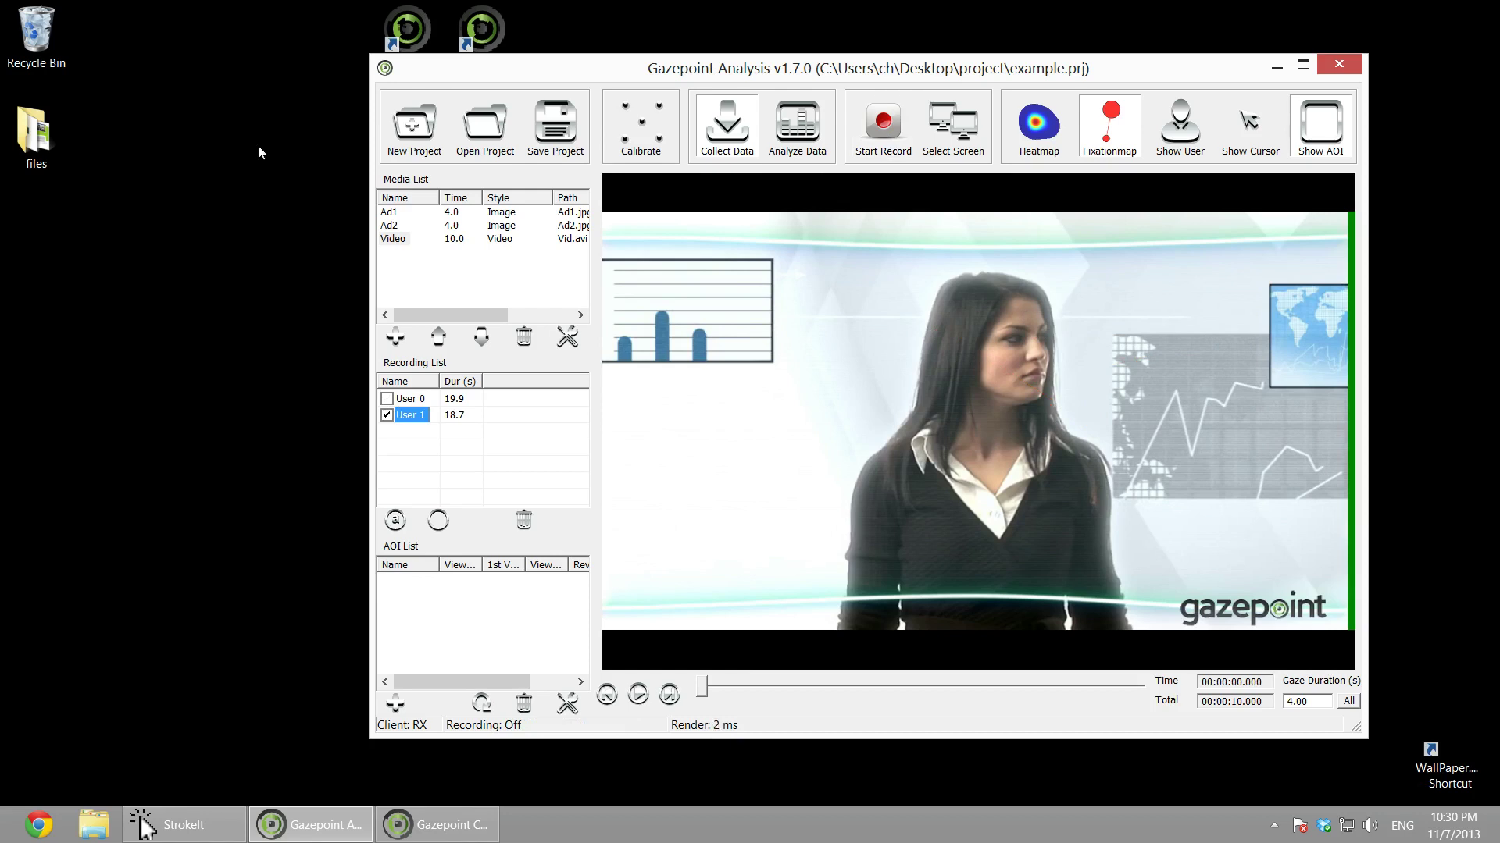
Analyse User 0 and User 1 together on the video with gaze duration set to 2.
click(386, 399)
click(797, 125)
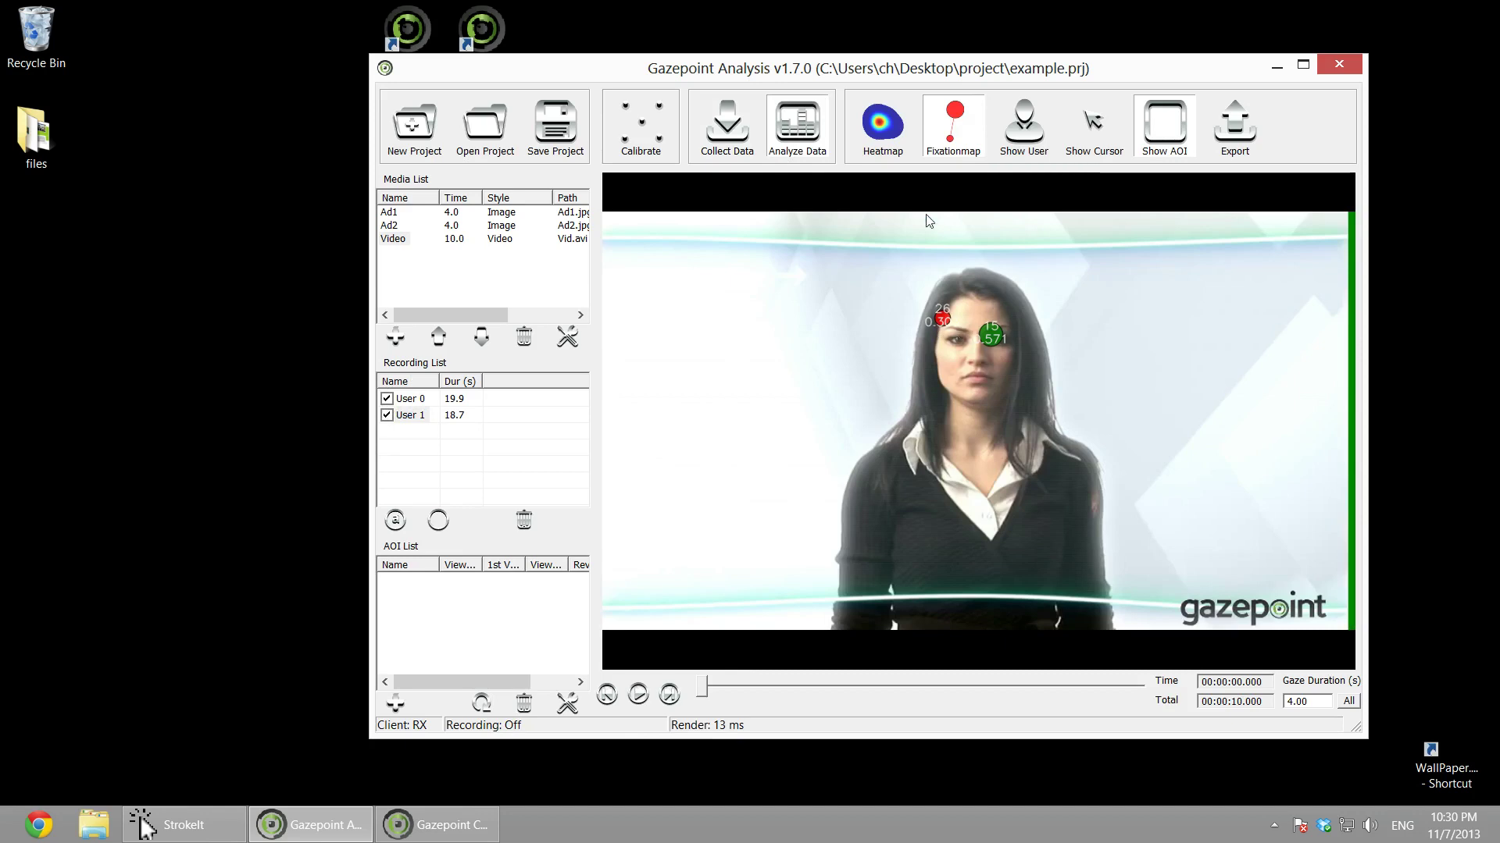
click(639, 694)
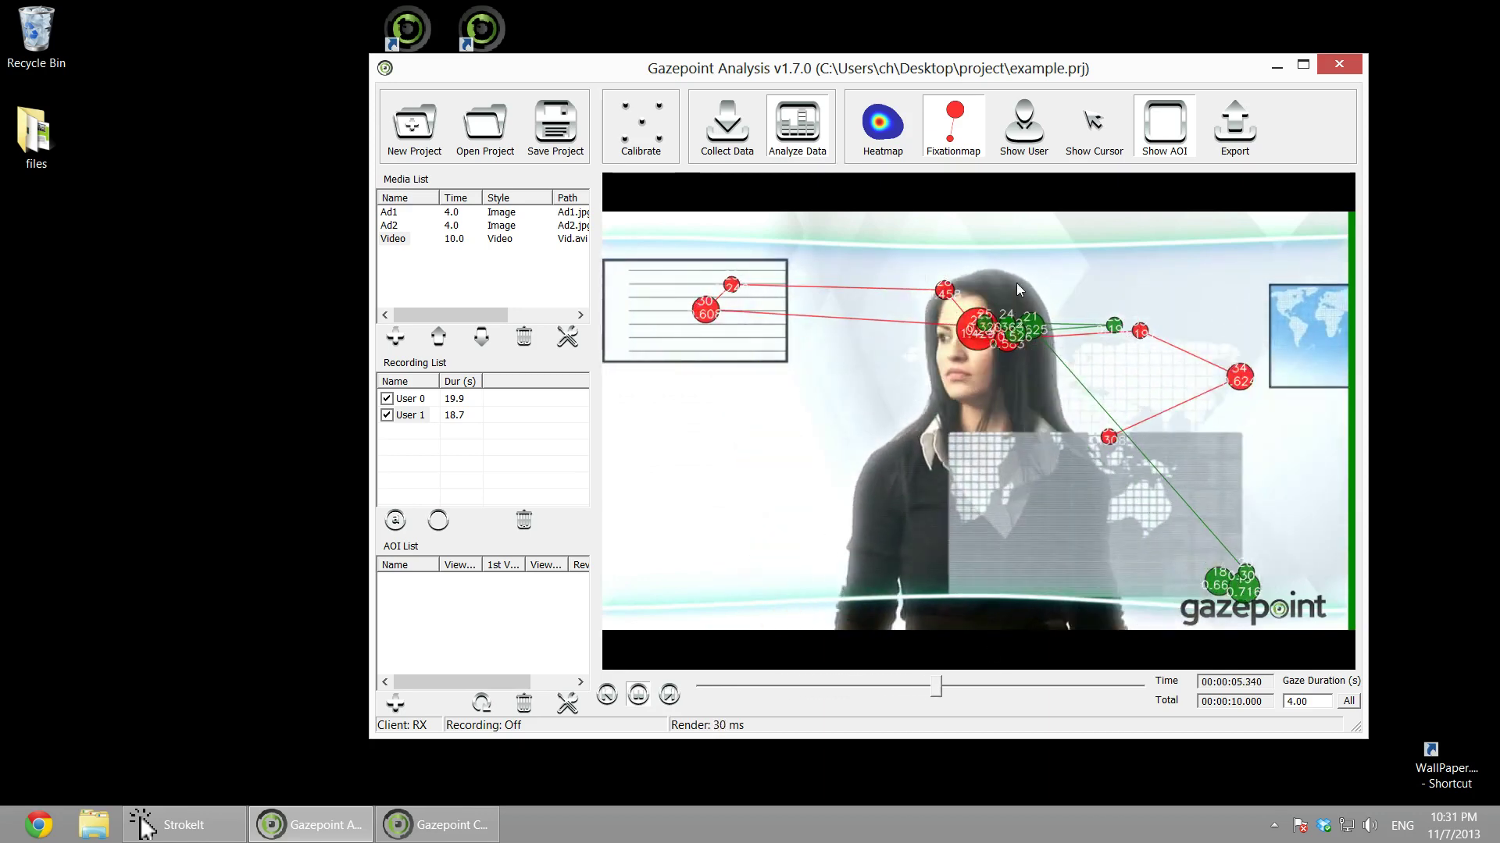
double_click(1306, 701)
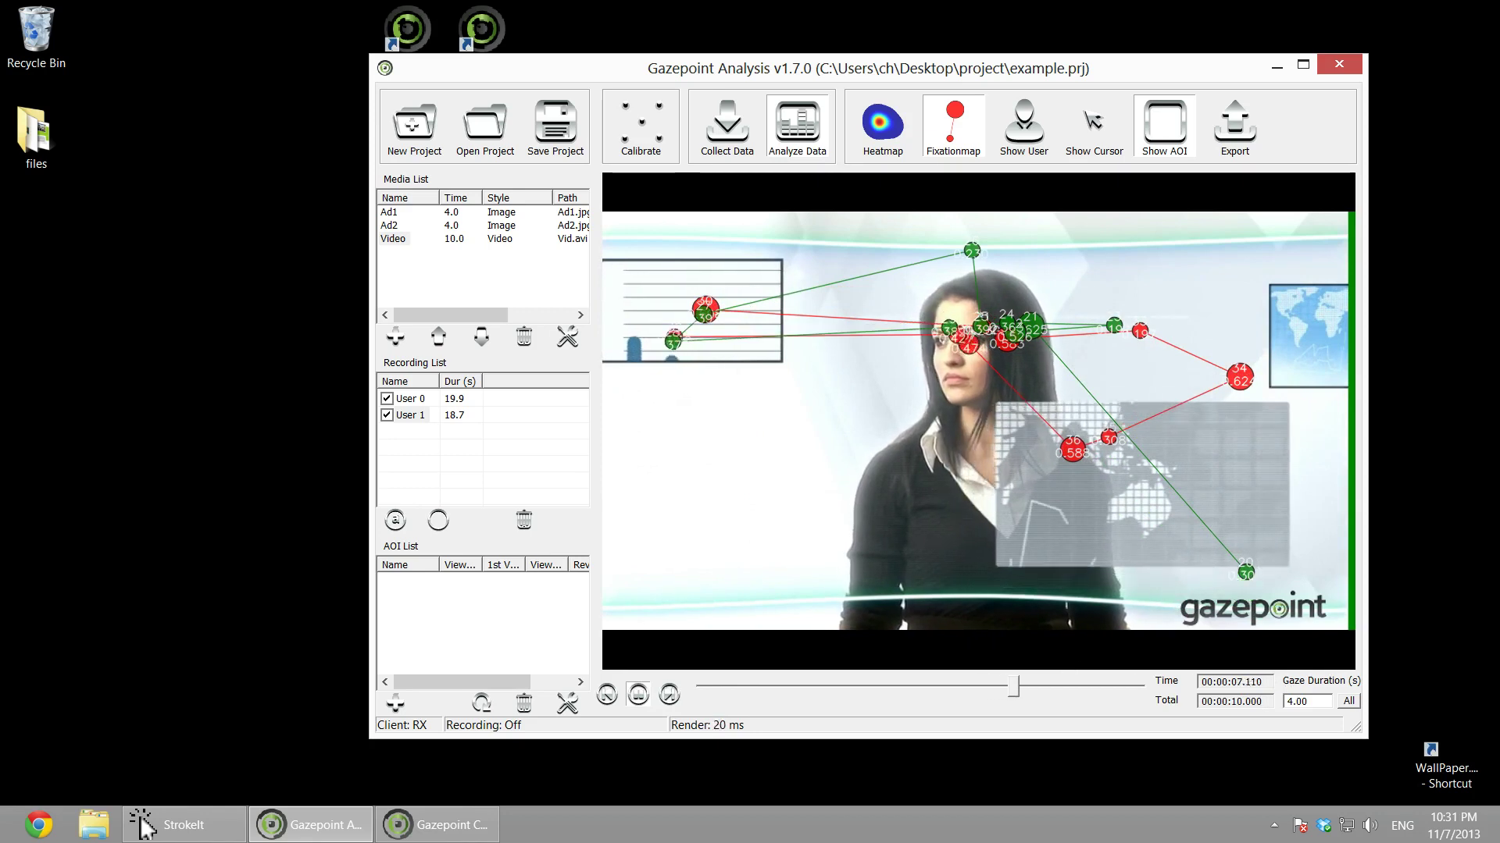
text(2)
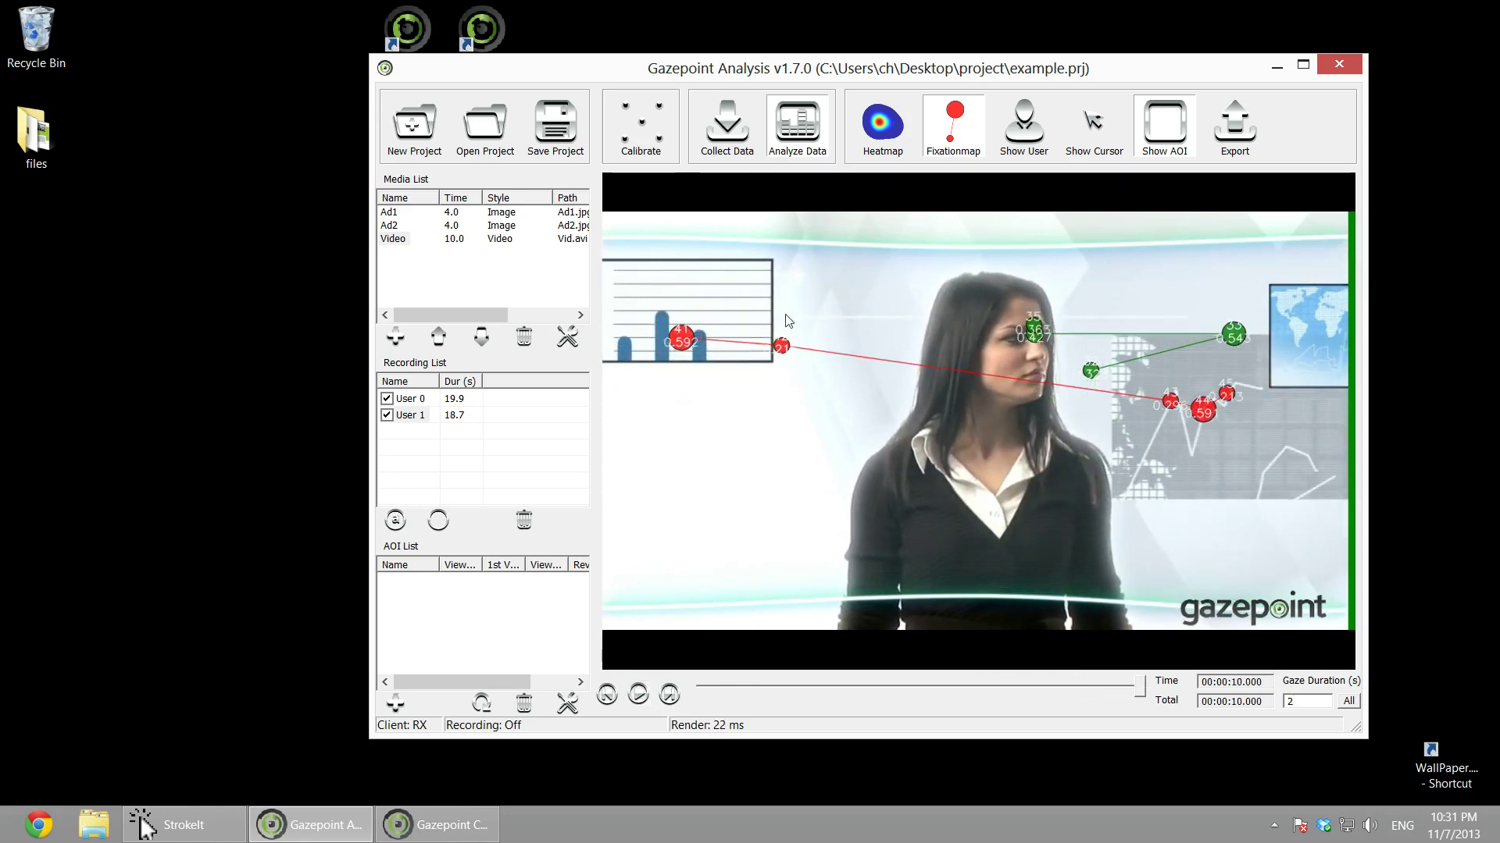
click(887, 153)
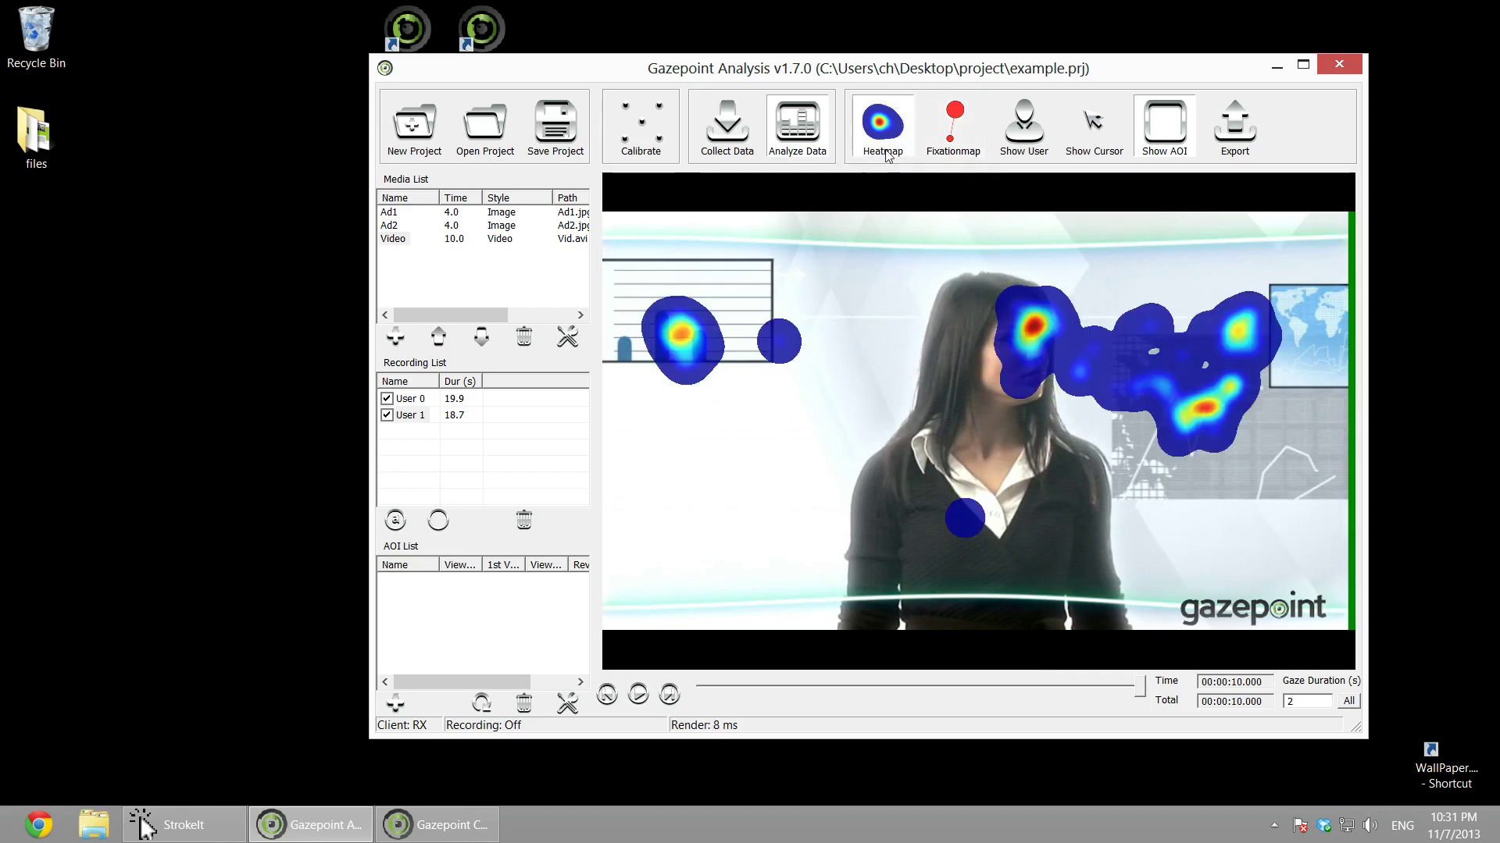
click(951, 148)
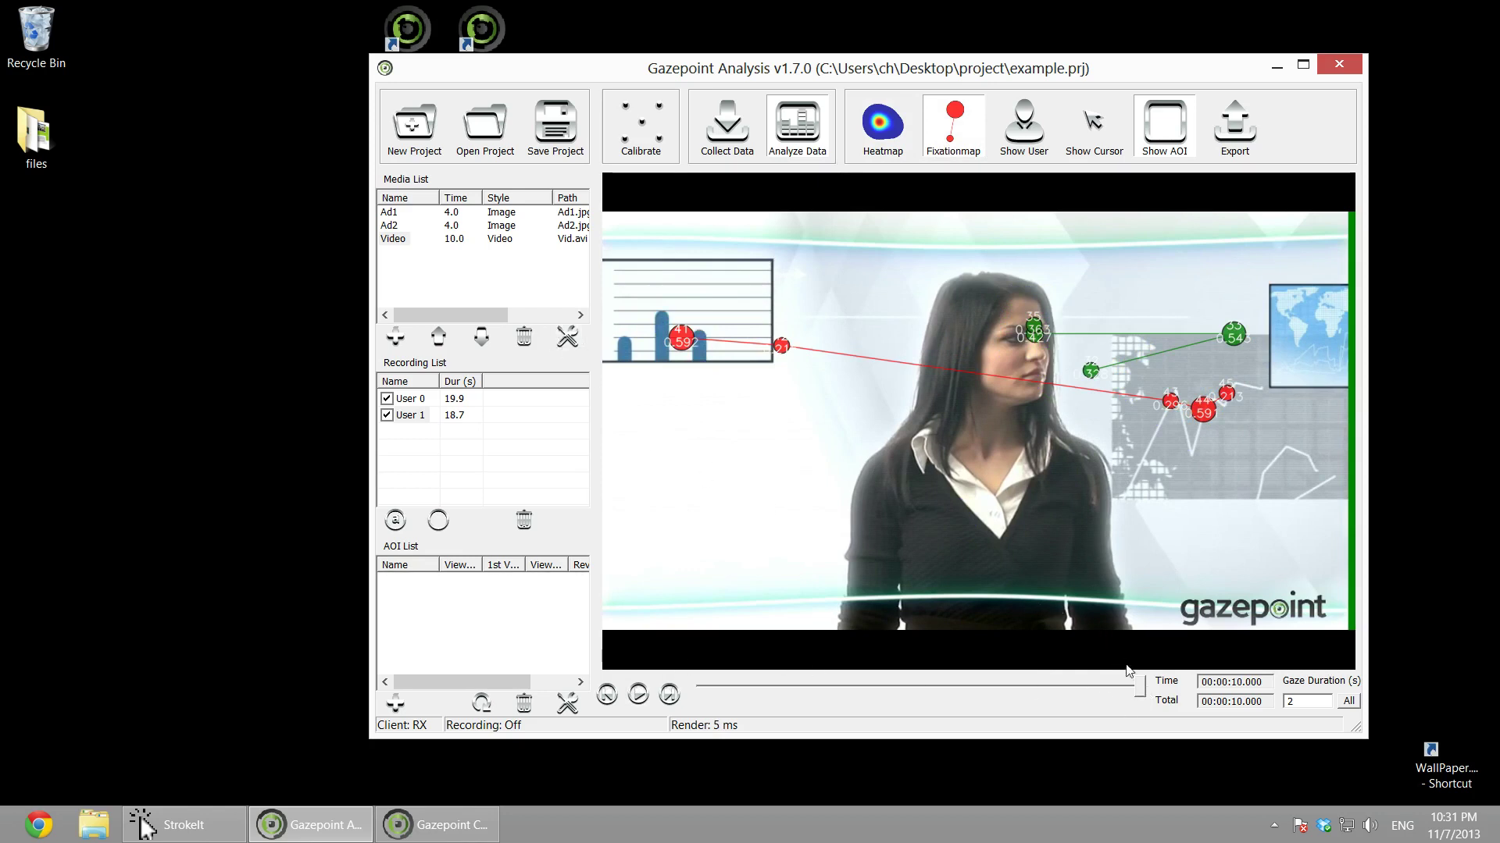
Draw a more opaque area of interest around the gazepoint logo on Ad2, named Logo.
click(391, 226)
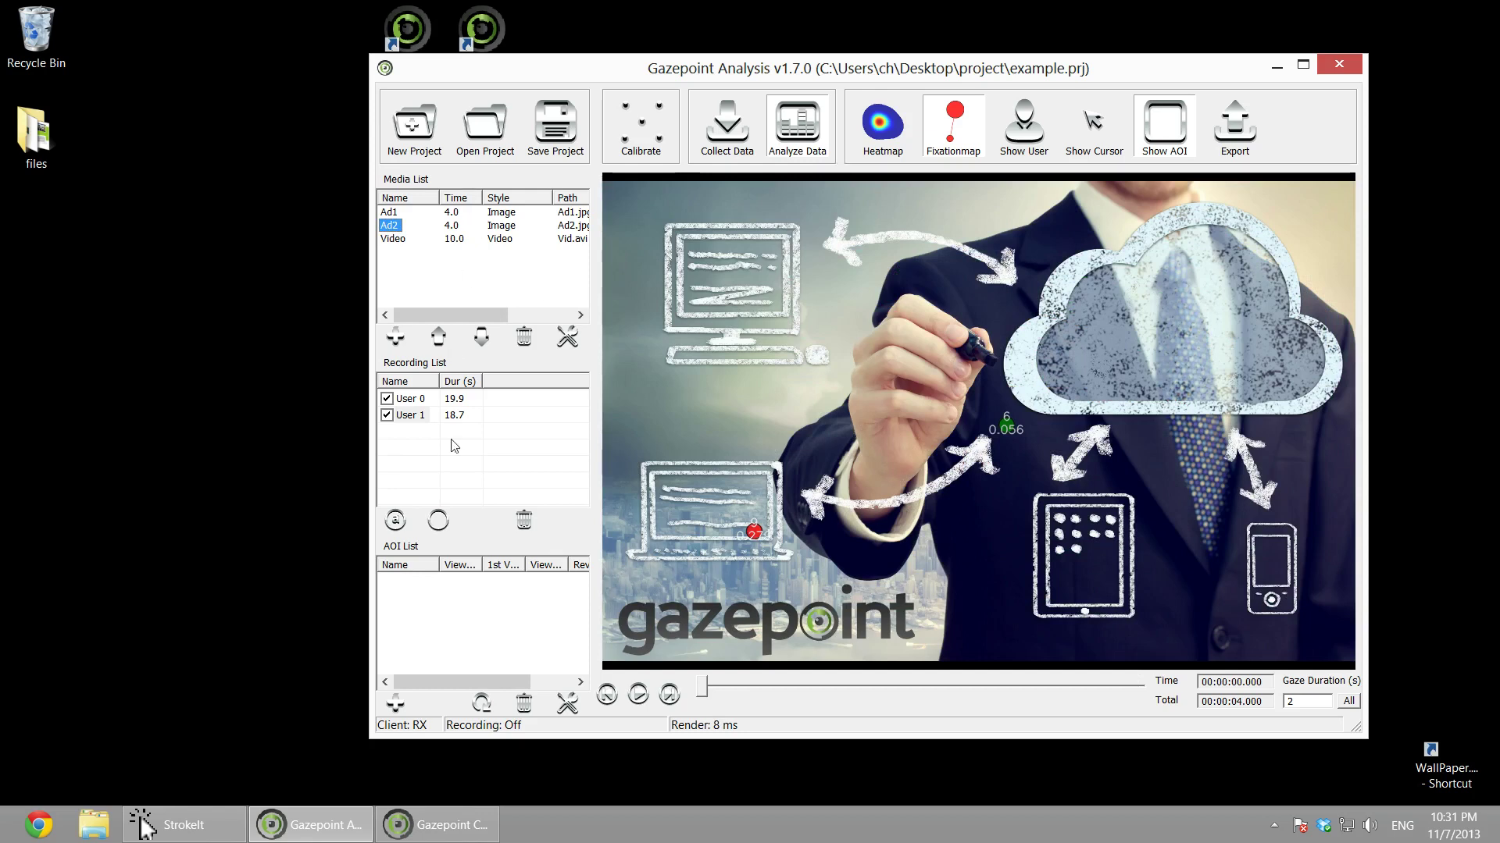
click(396, 703)
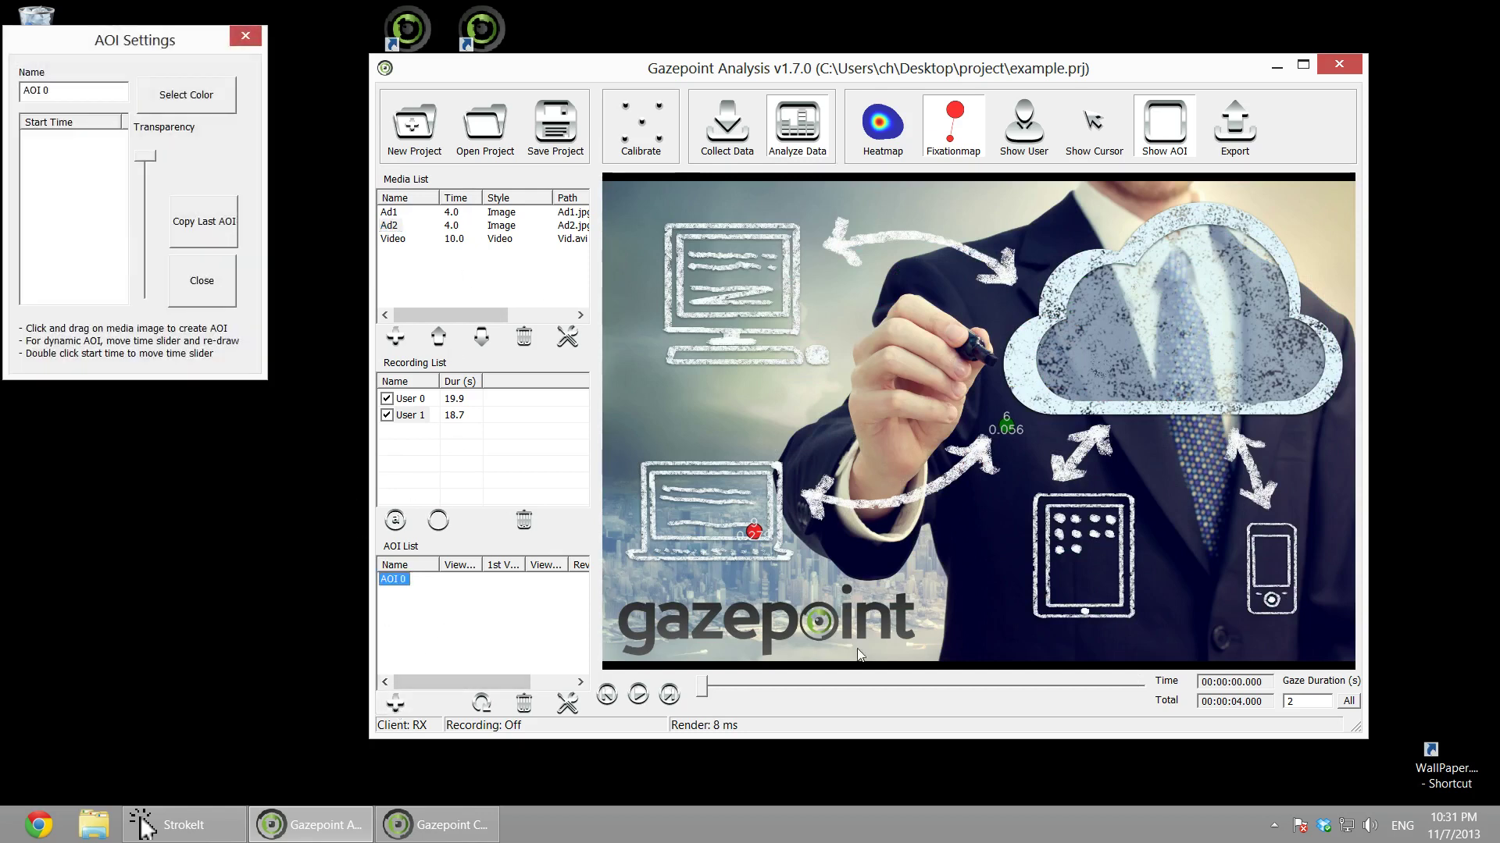
drag(933, 577, 610, 663)
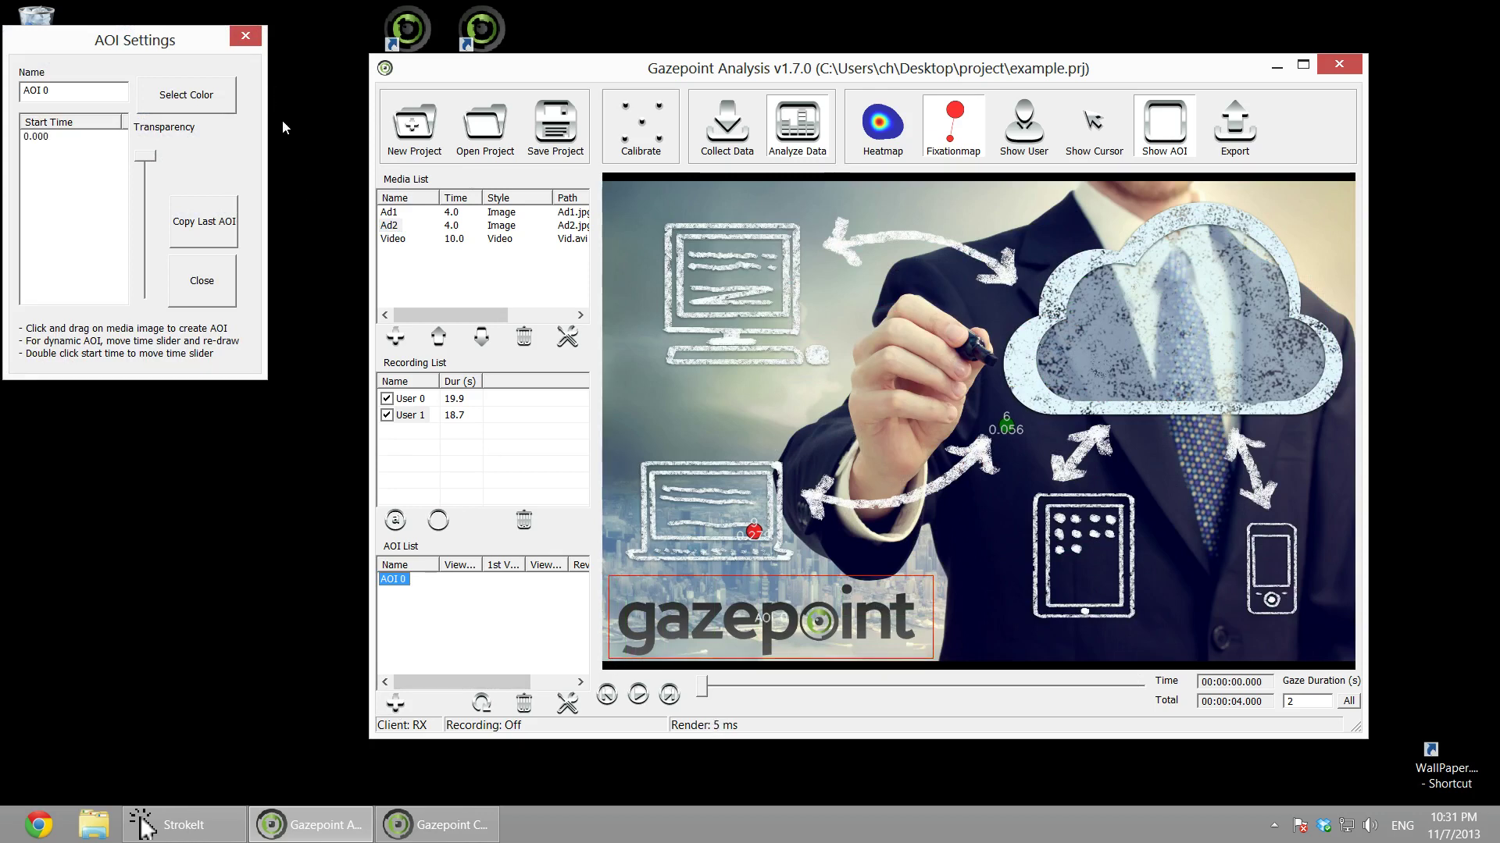
drag(142, 158, 163, 222)
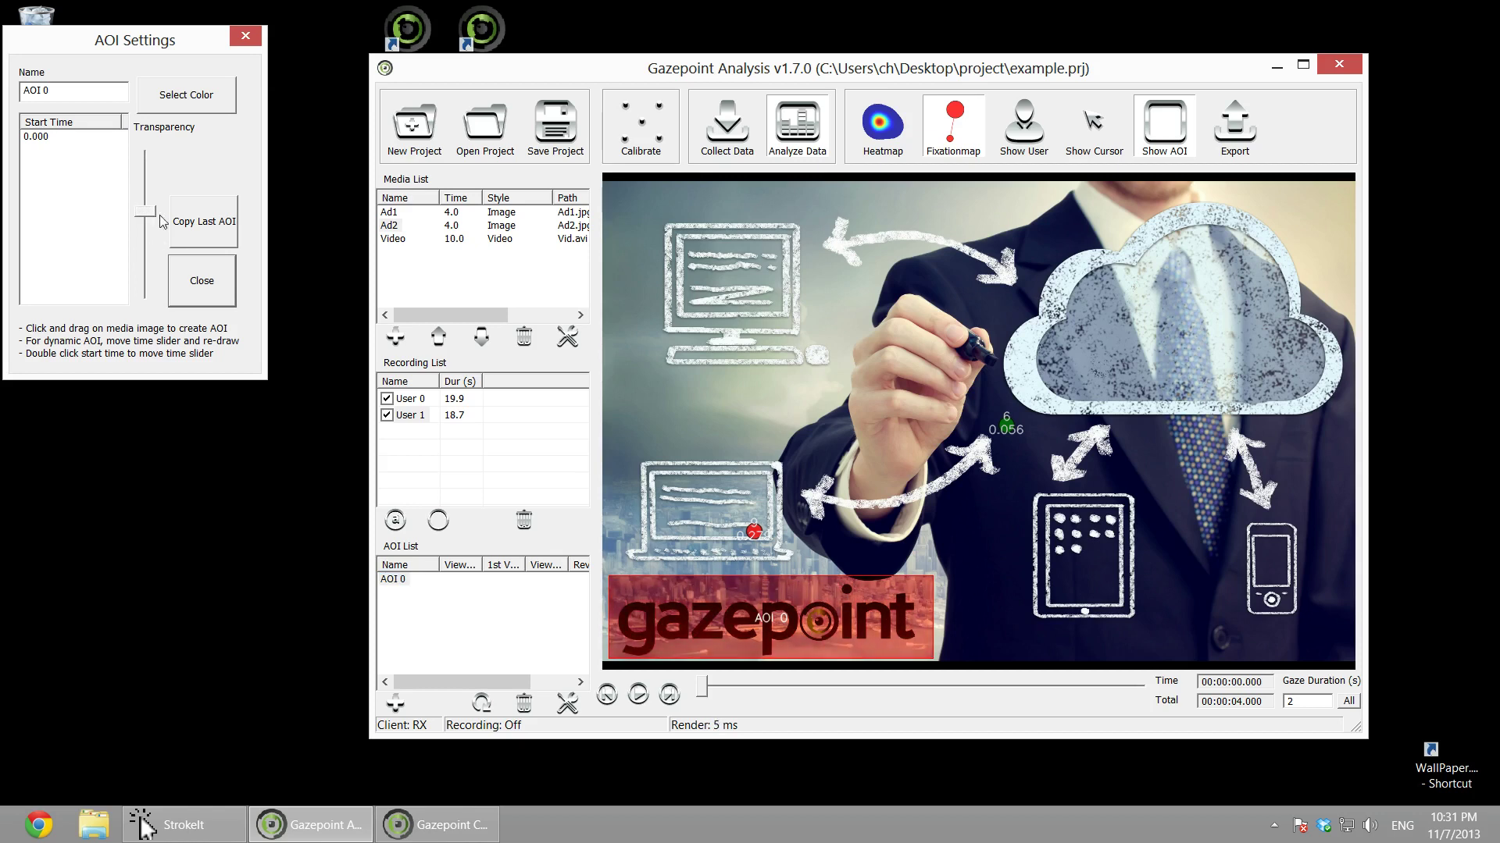
key(Tab)
text(Lo)
click(216, 285)
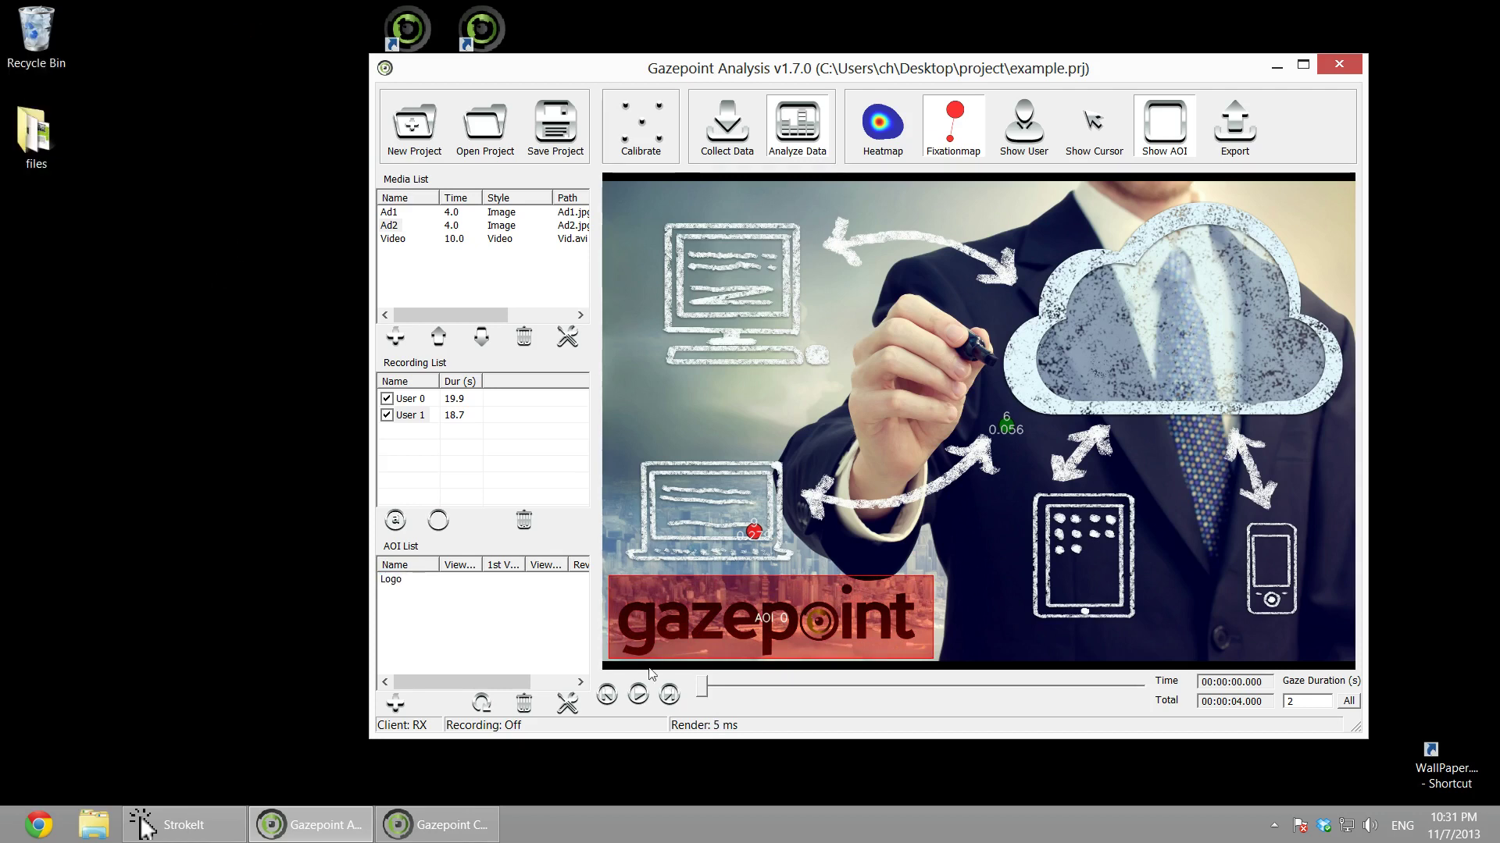
click(396, 521)
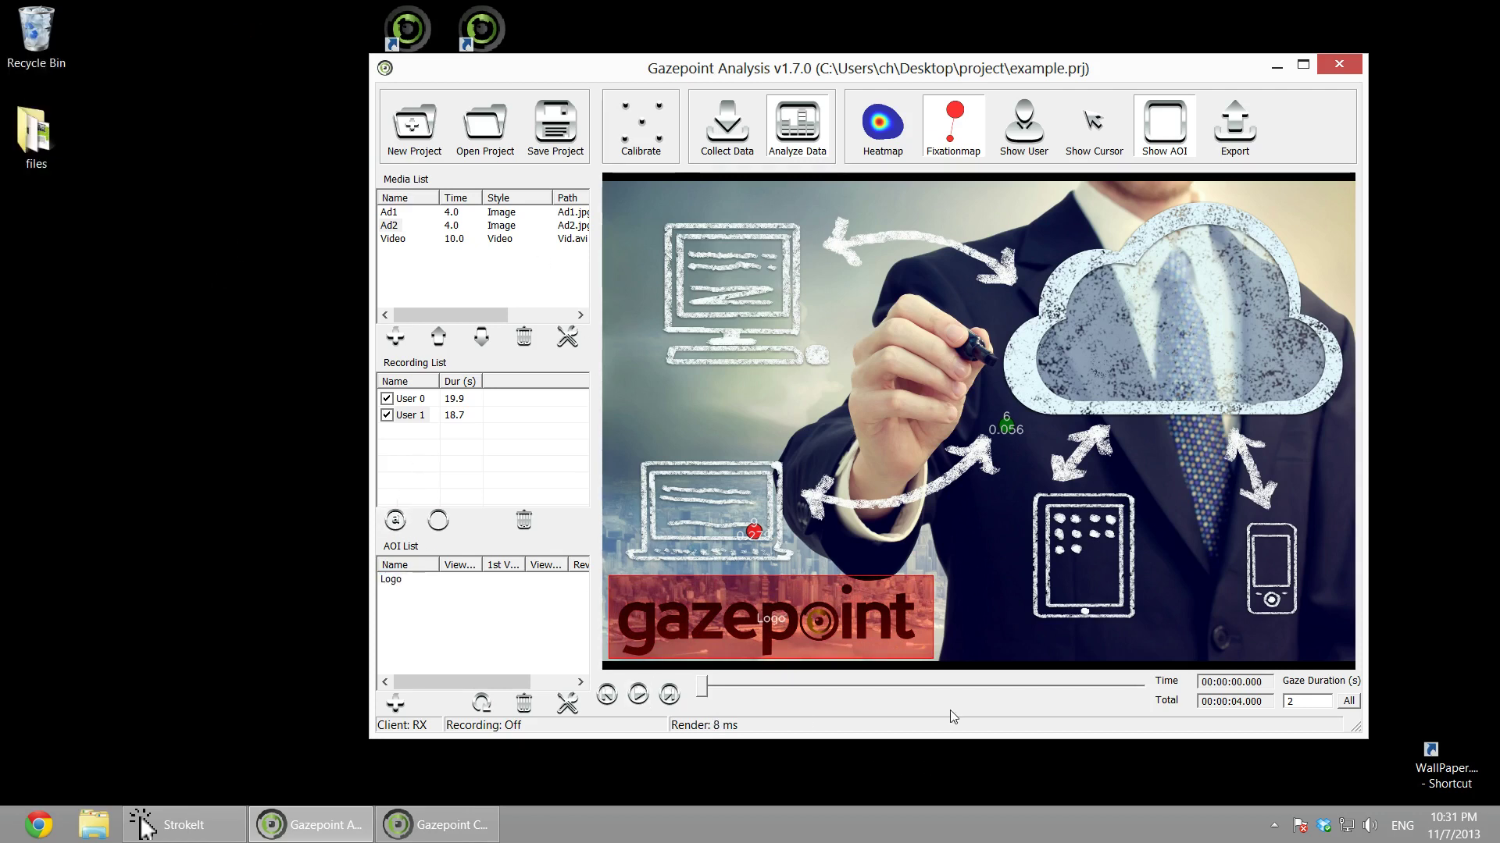
Show all 4 seconds of gaze on Ad2 and calculate the Logo area's statistics.
click(1349, 702)
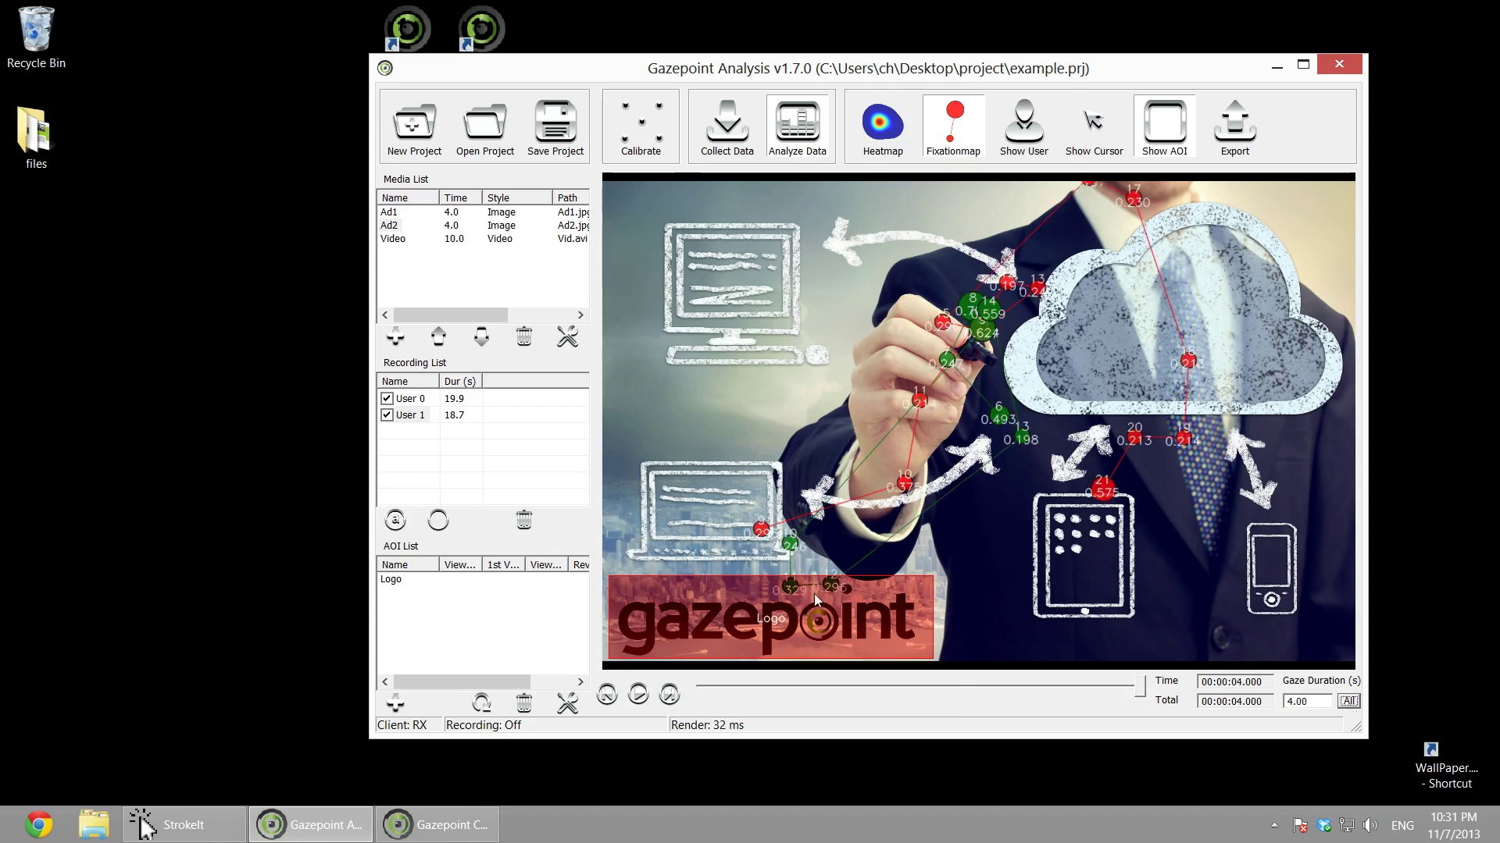
click(480, 703)
drag(480, 682, 523, 682)
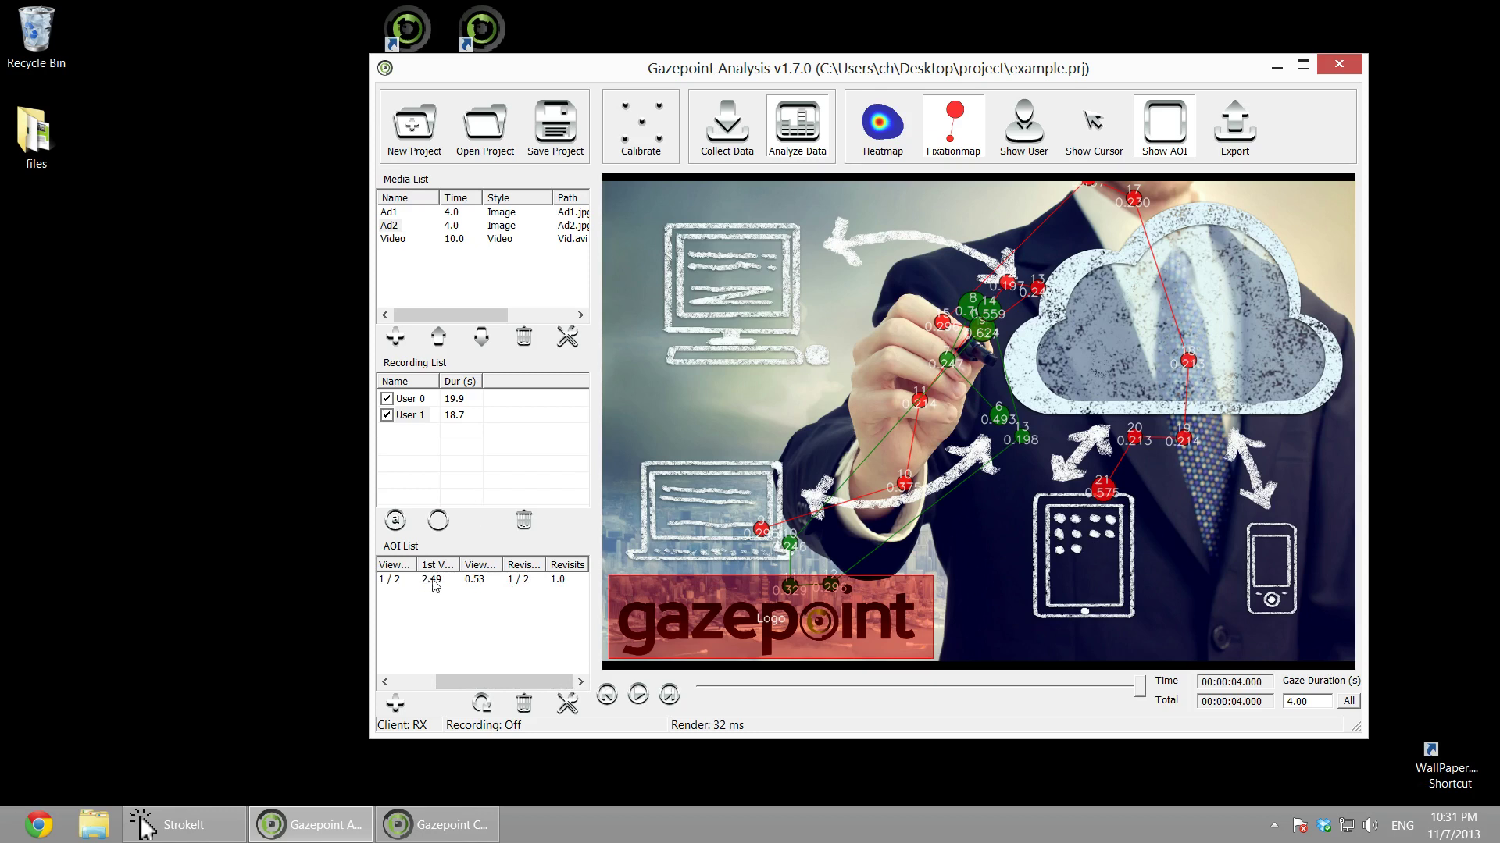
drag(506, 683, 461, 682)
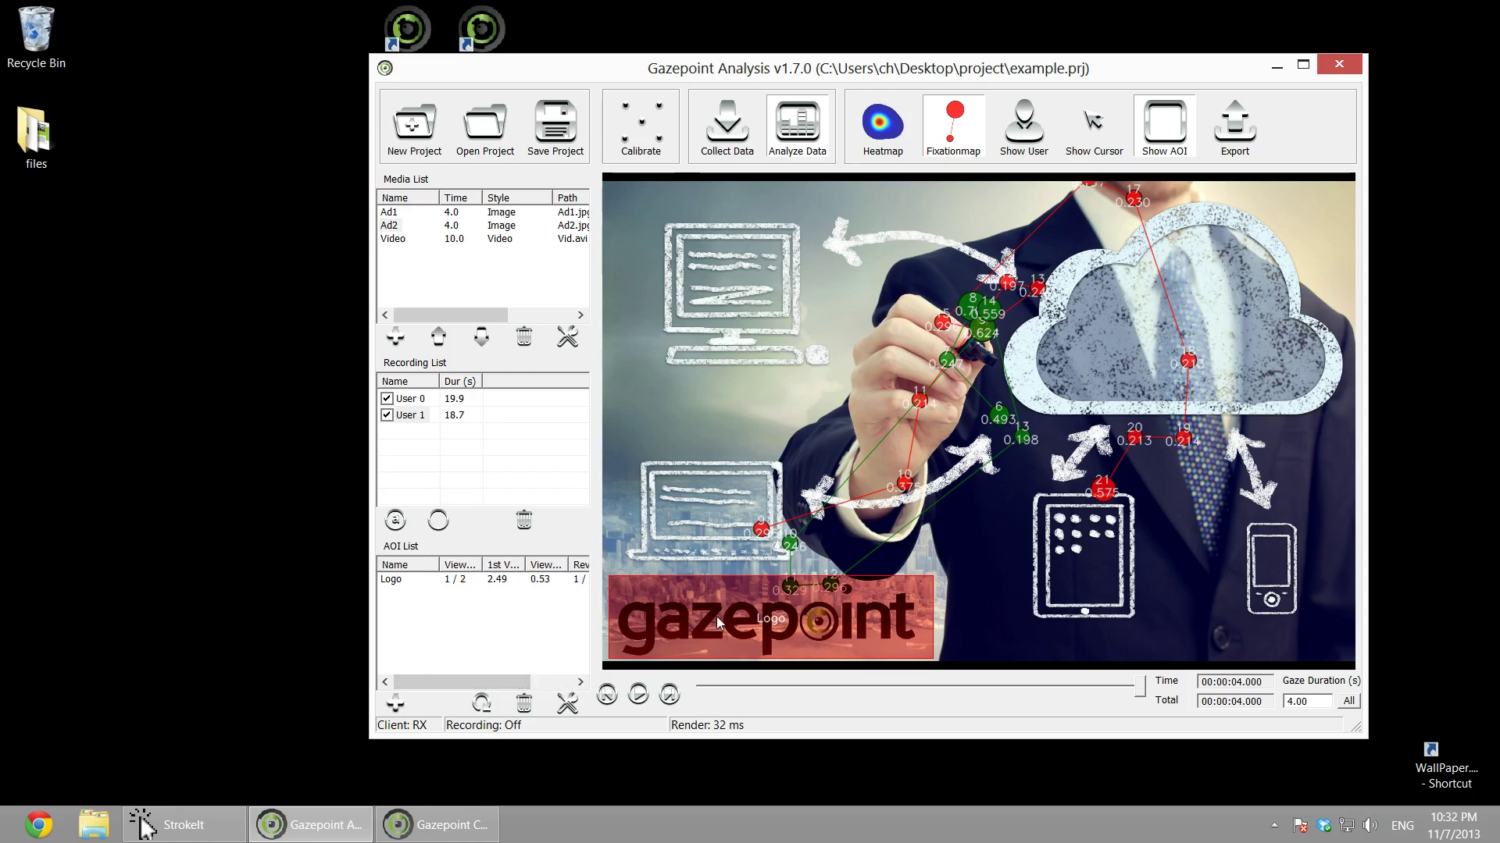
click(393, 239)
At 1.622 s, add AOI 1 and outline the drawing board.
drag(704, 685, 771, 686)
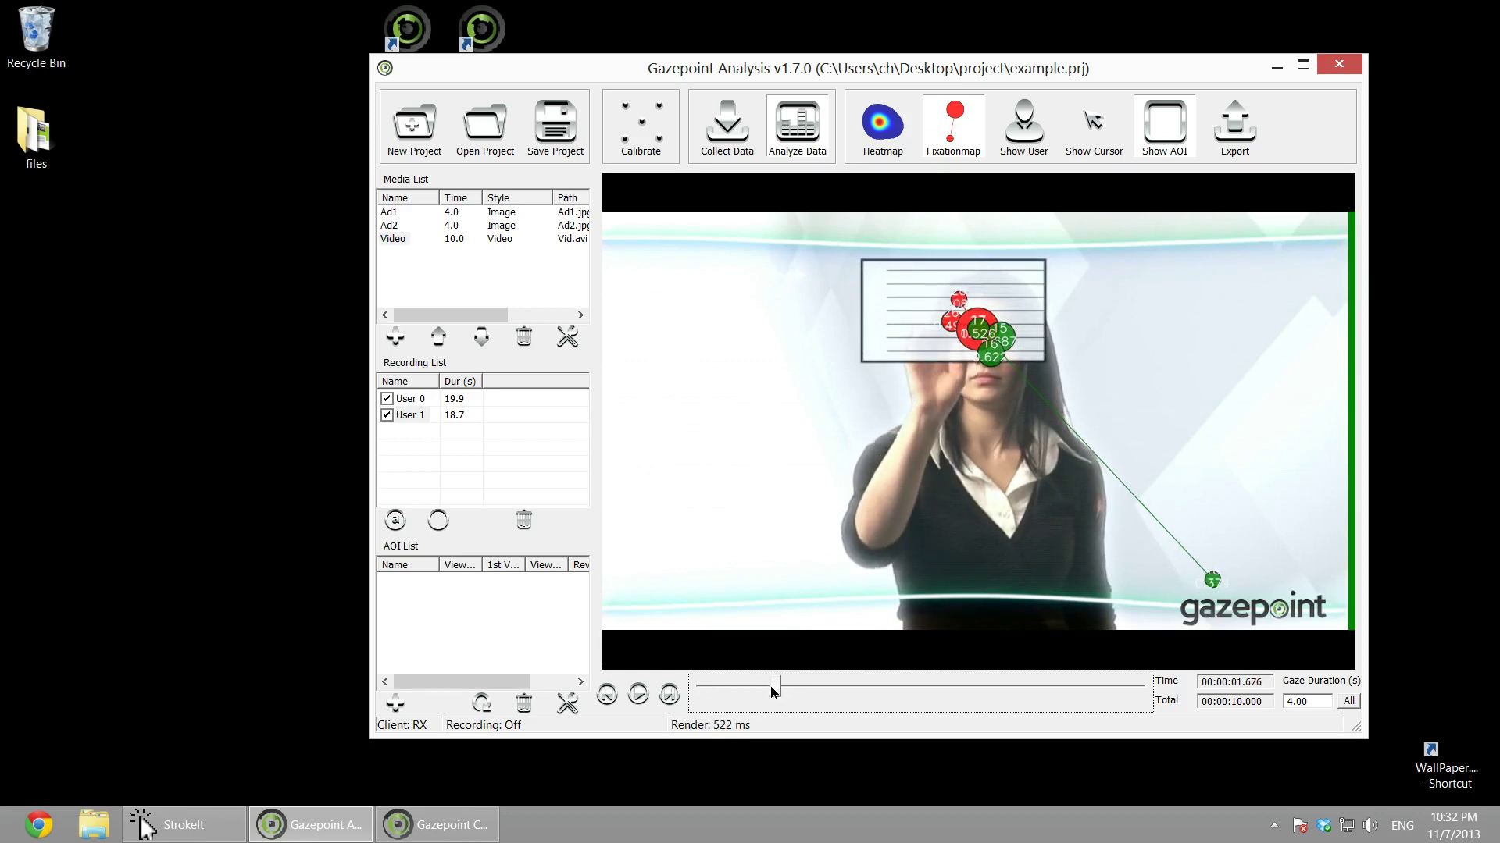
click(396, 703)
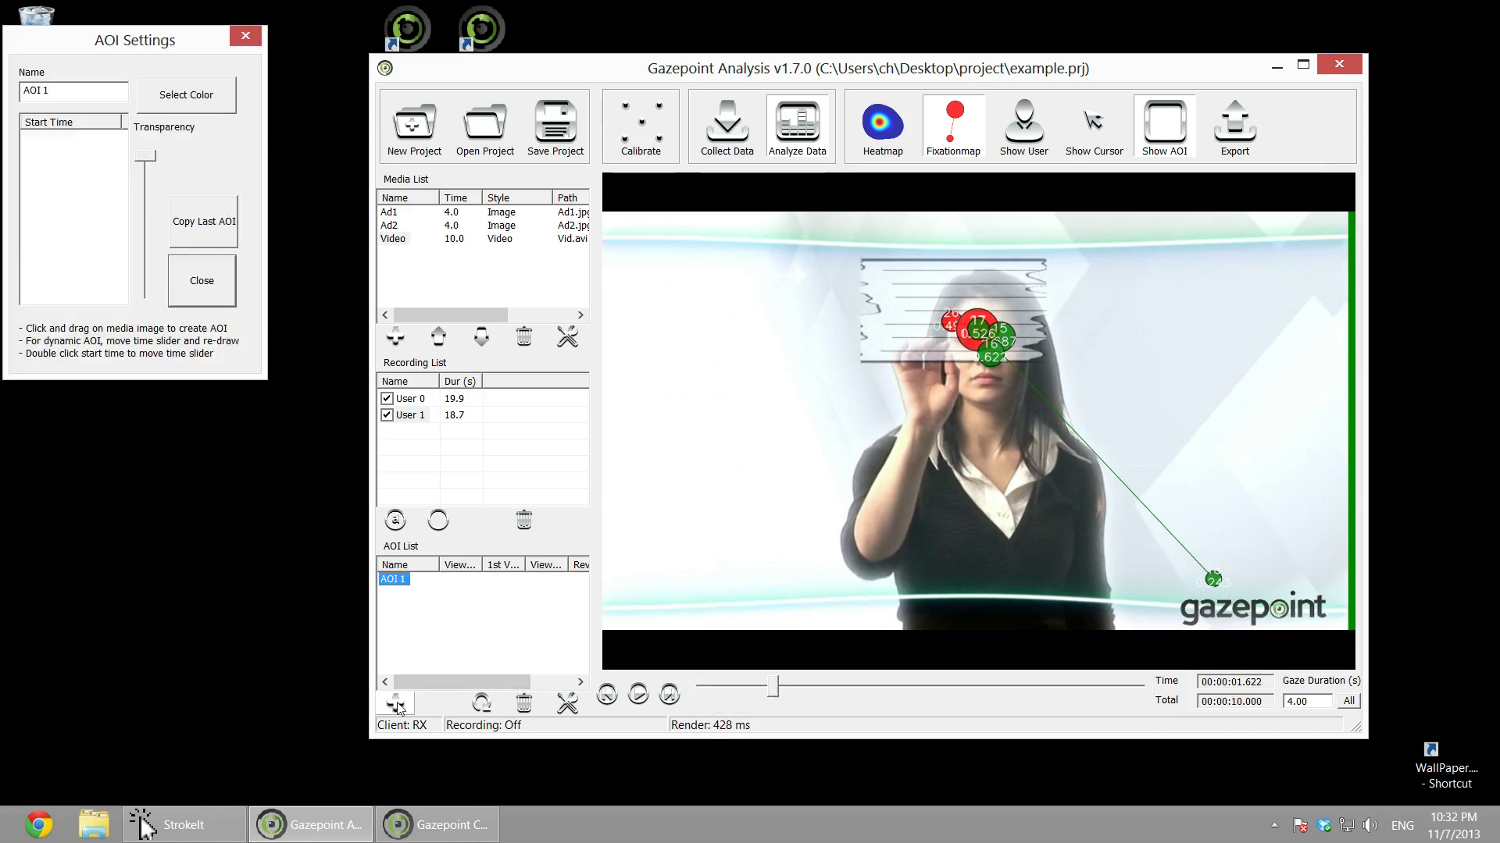
drag(841, 245, 1078, 386)
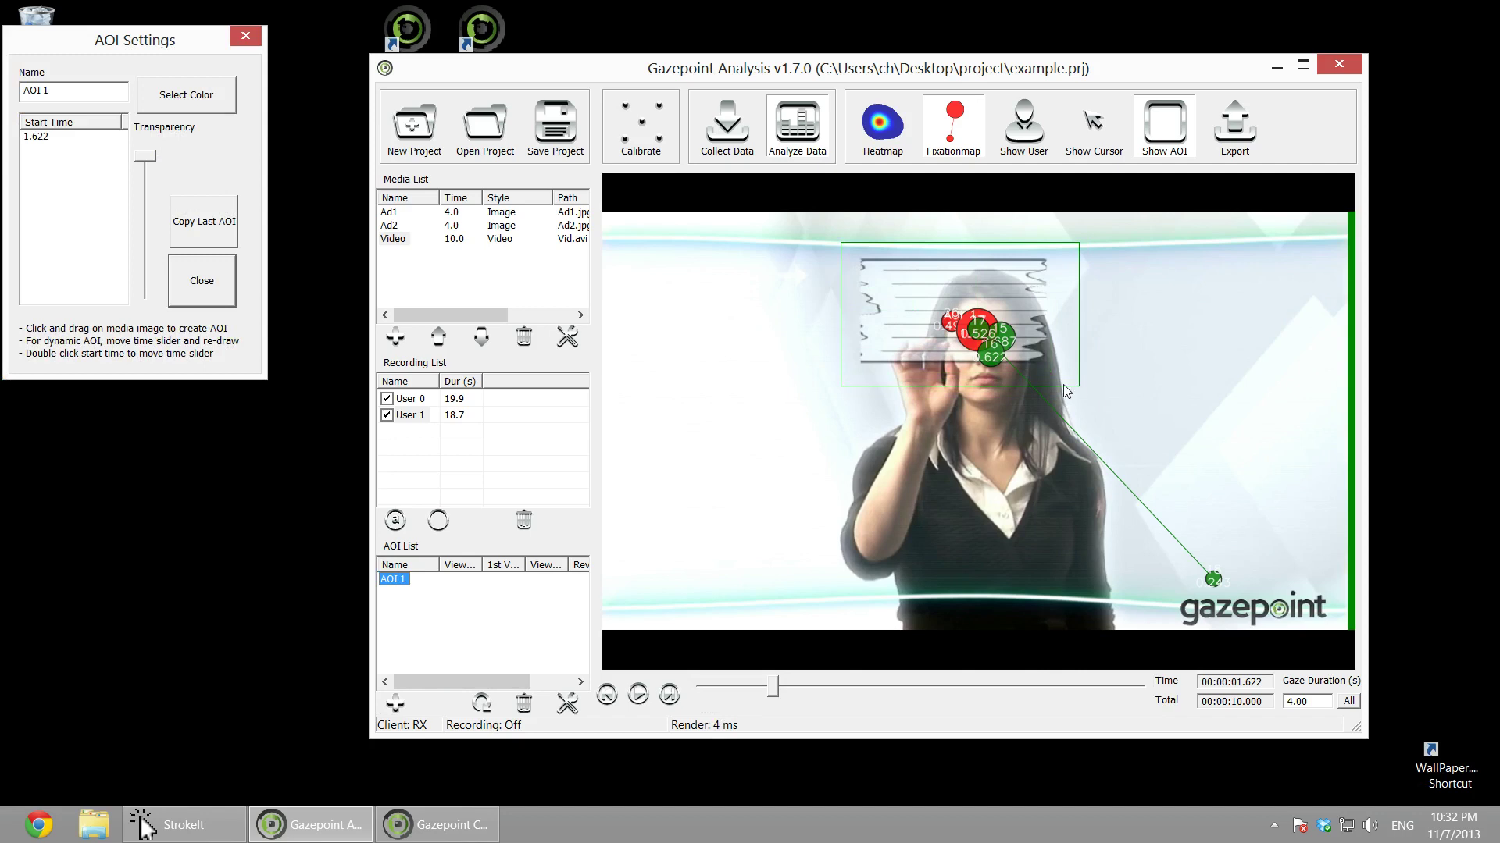
Copy the AOI box at 1.925 s and redraw it around the board at 2.816 s.
drag(777, 690, 786, 689)
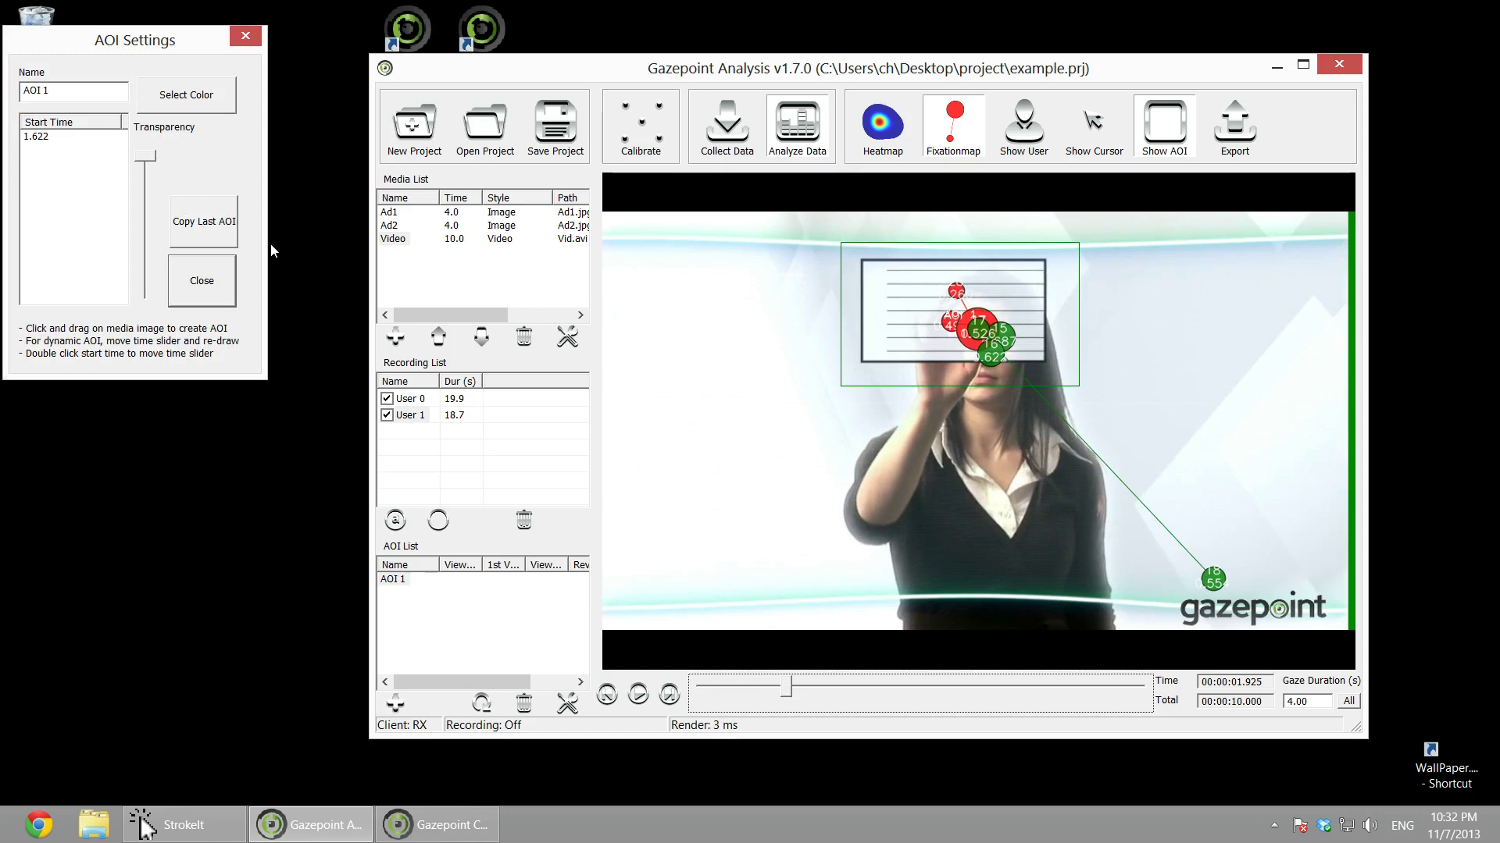
click(195, 221)
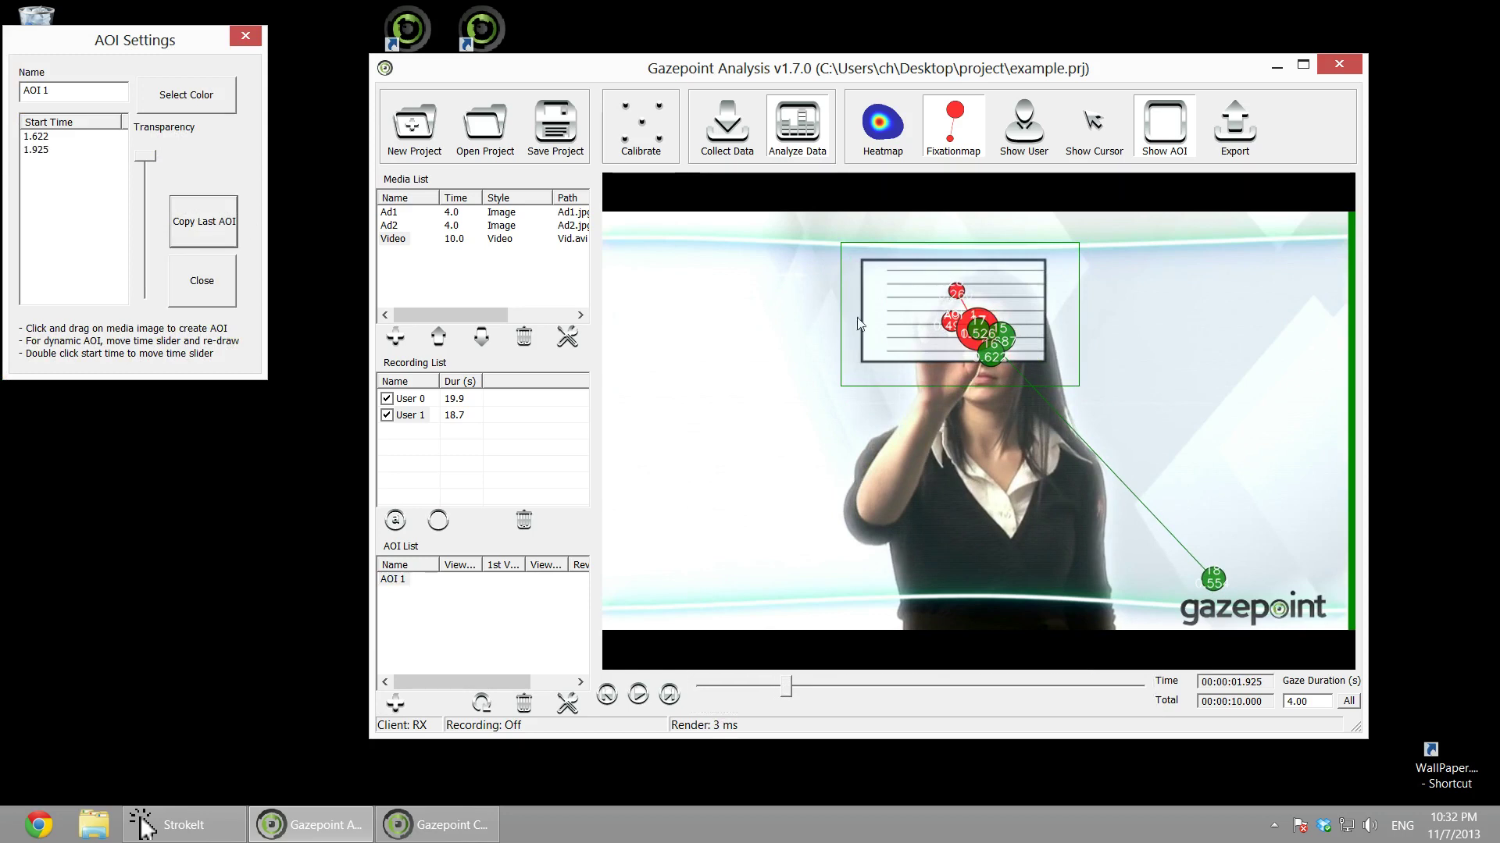
drag(790, 687, 829, 687)
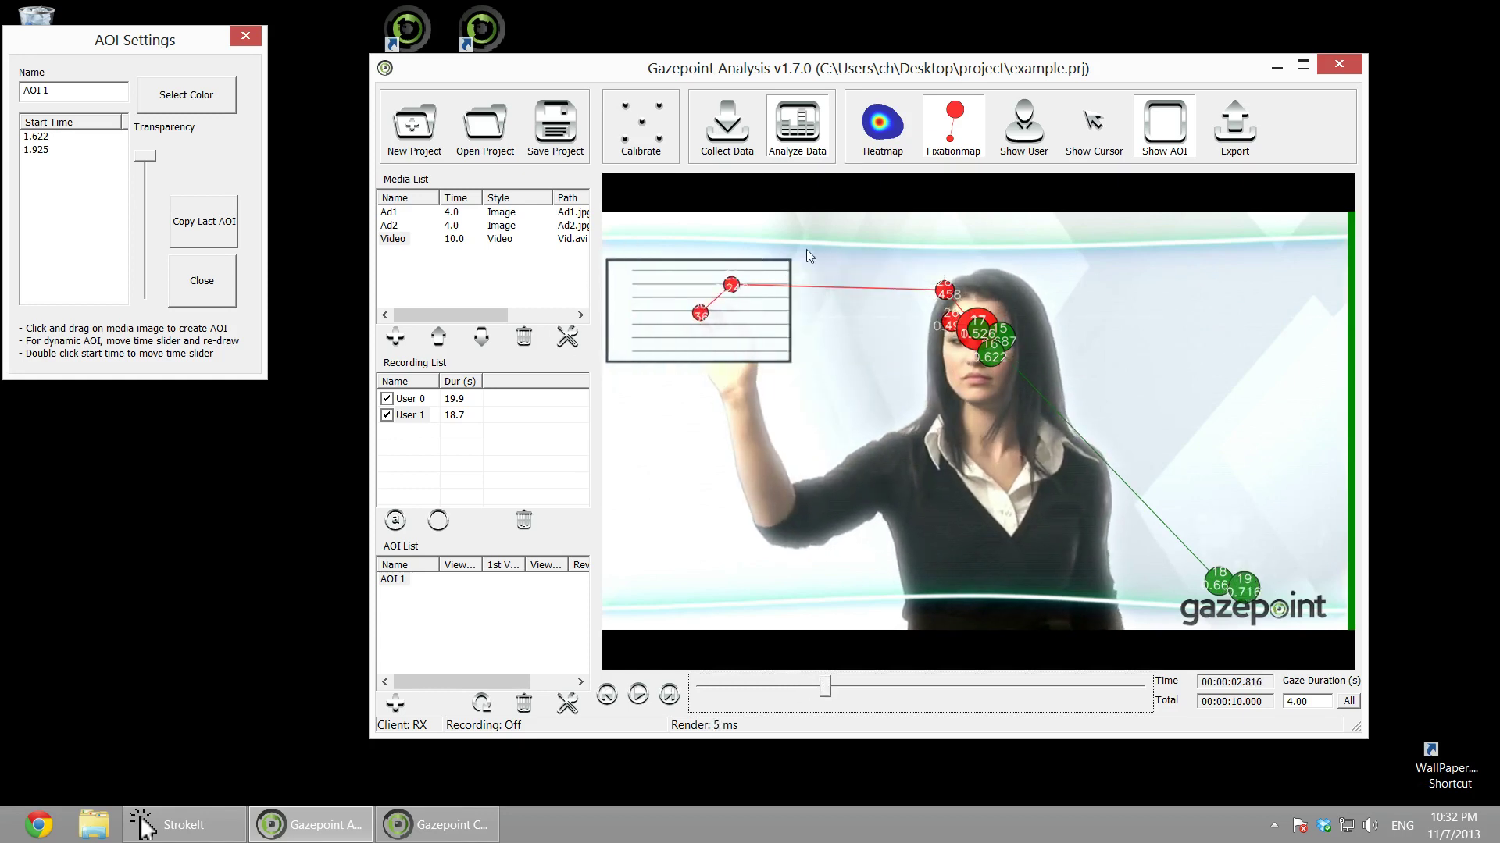
drag(806, 240, 593, 385)
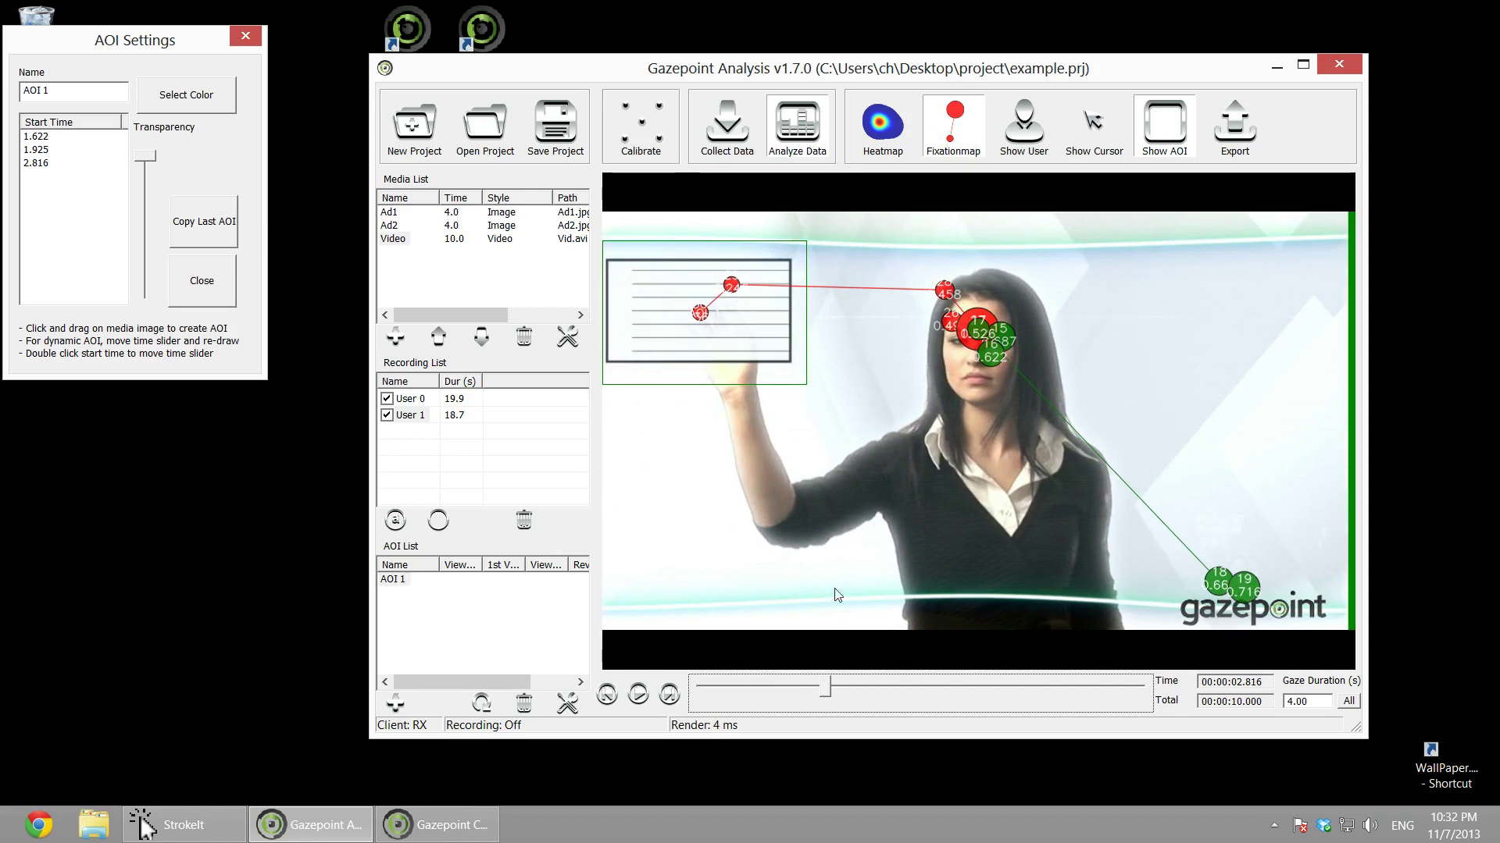
drag(824, 690, 1046, 687)
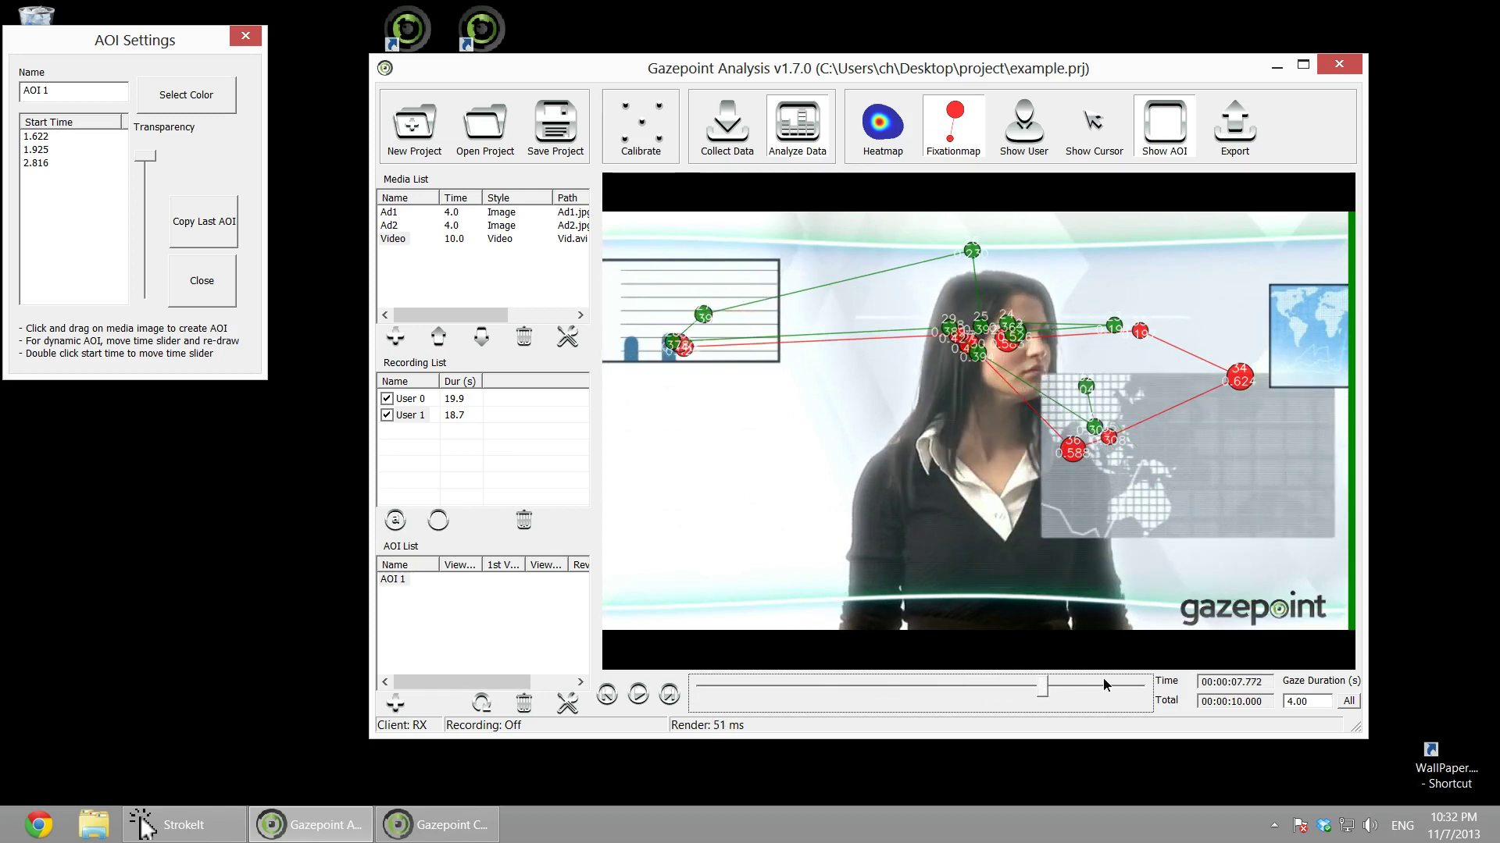
On the video's final frame, redraw the AOI box around the board.
click(1128, 686)
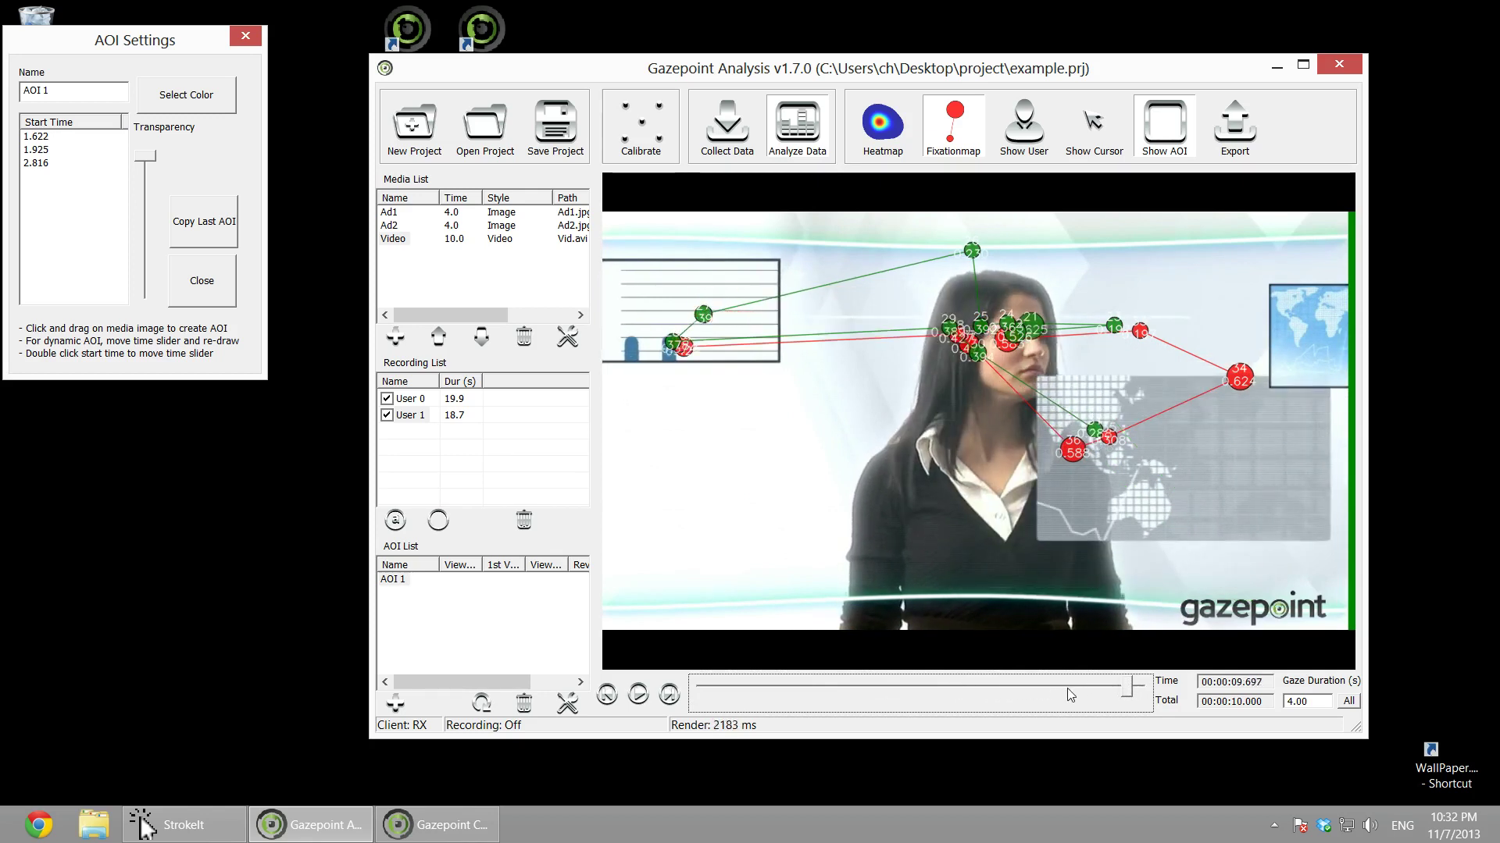
click(1137, 699)
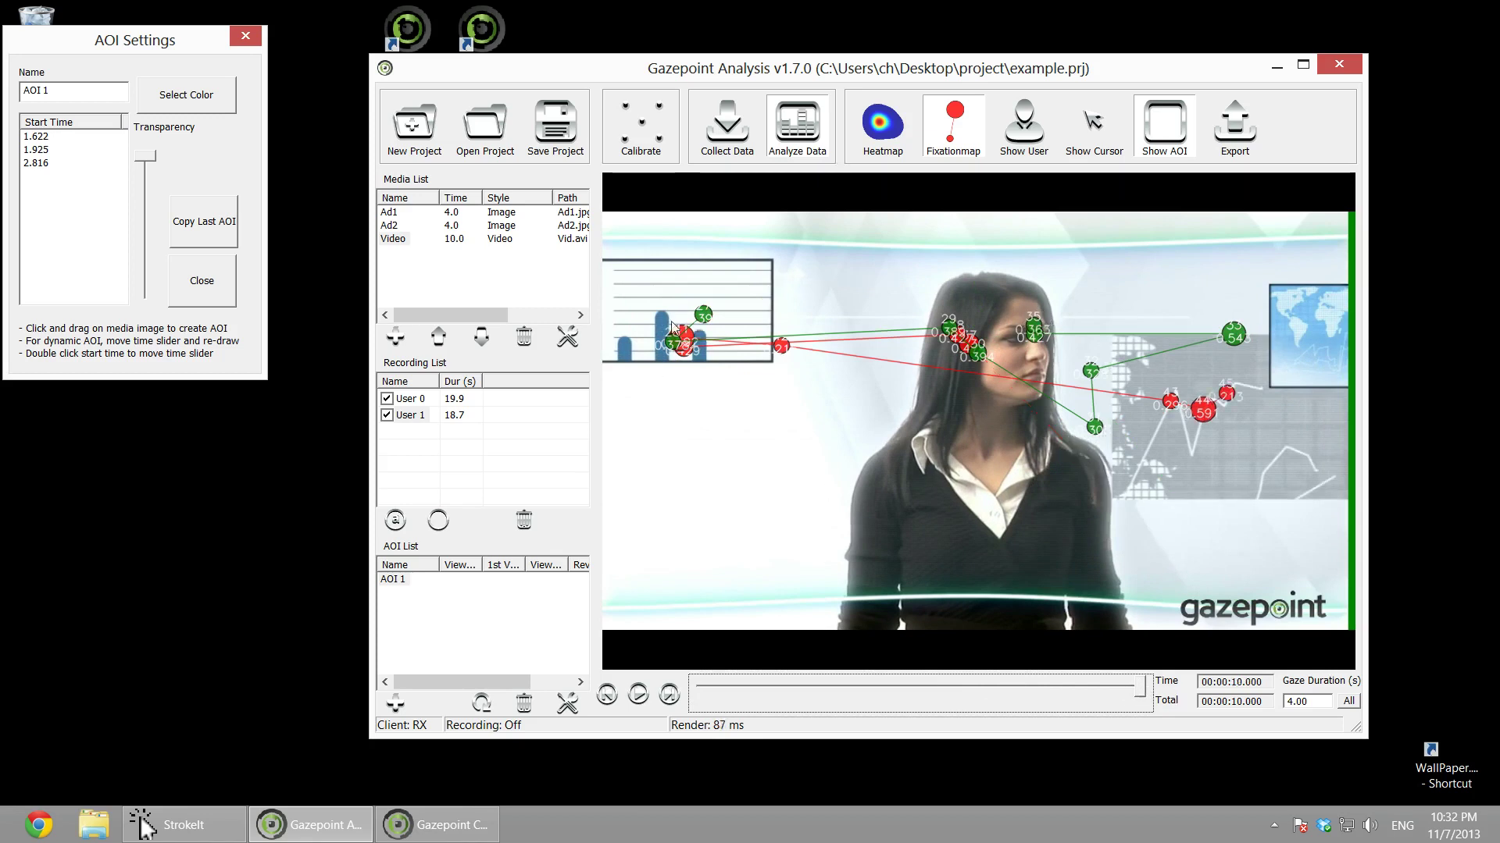
drag(789, 242, 602, 385)
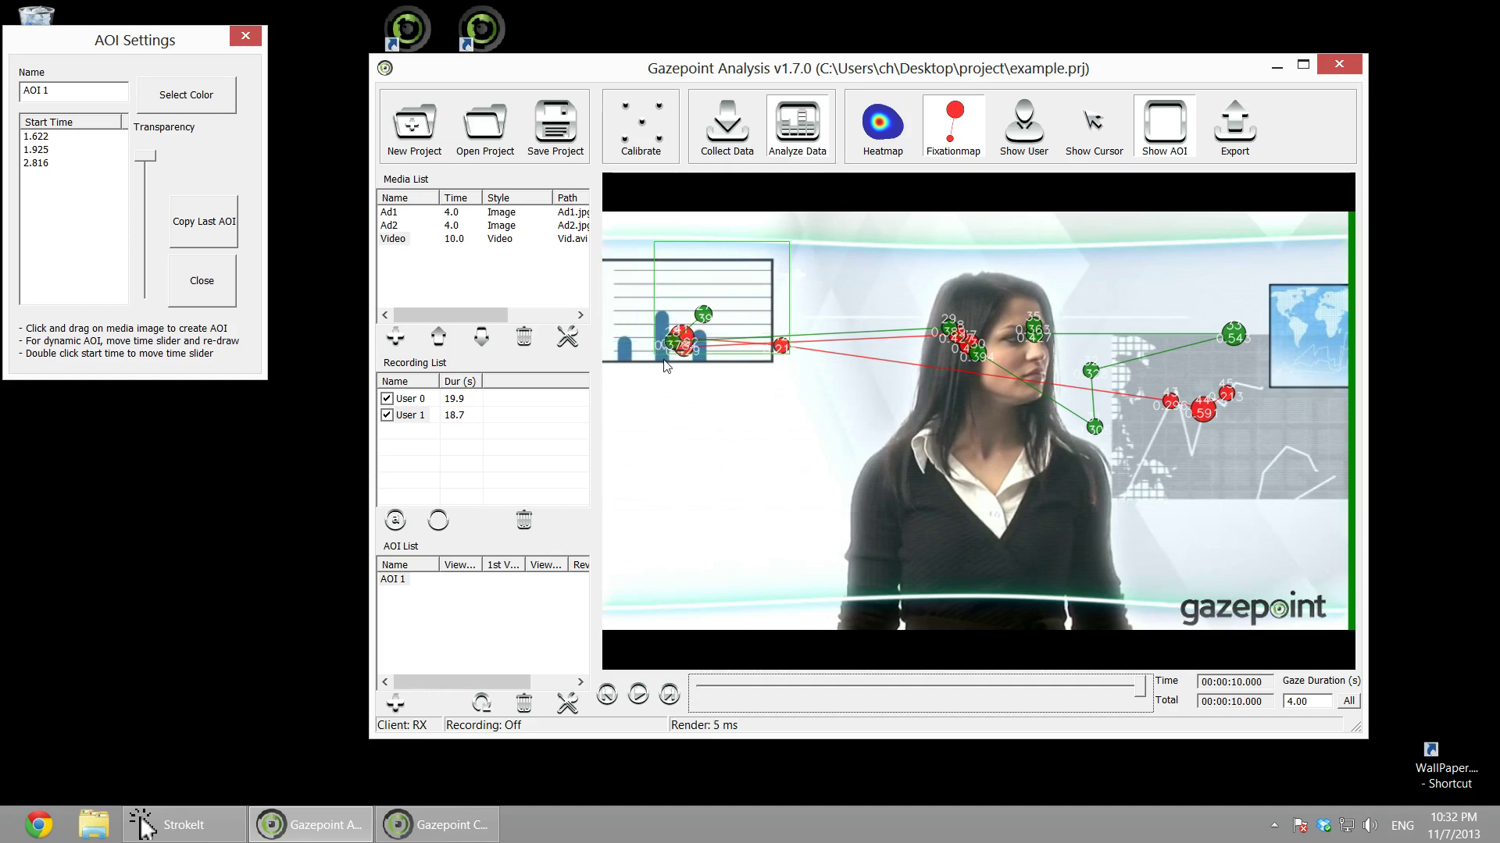
drag(666, 365, 663, 356)
Copy the last AOI position at 10.000 s, make it solid green, and play the video.
double_click(43, 181)
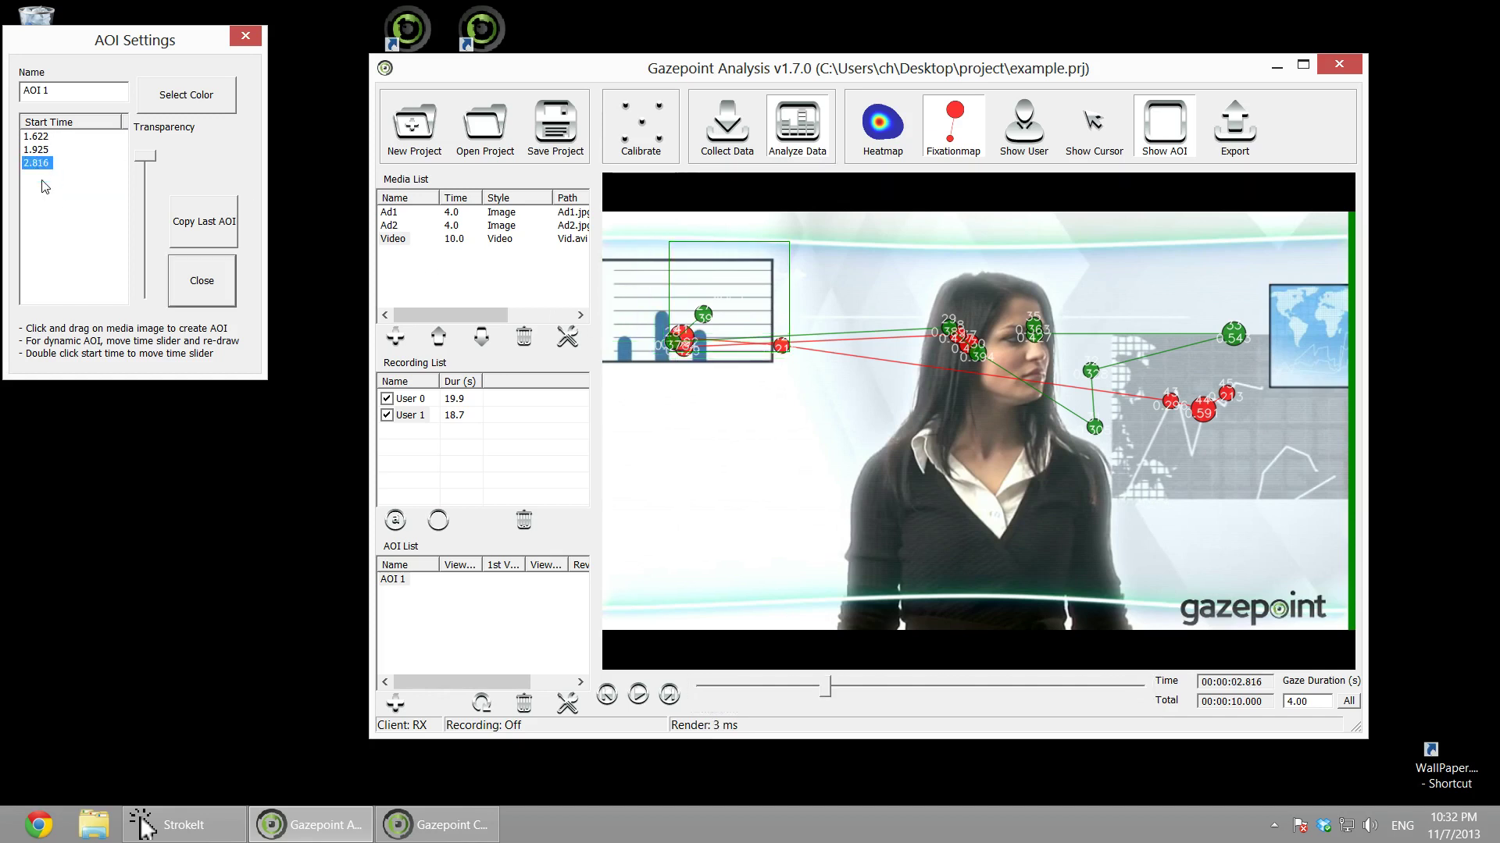
click(188, 234)
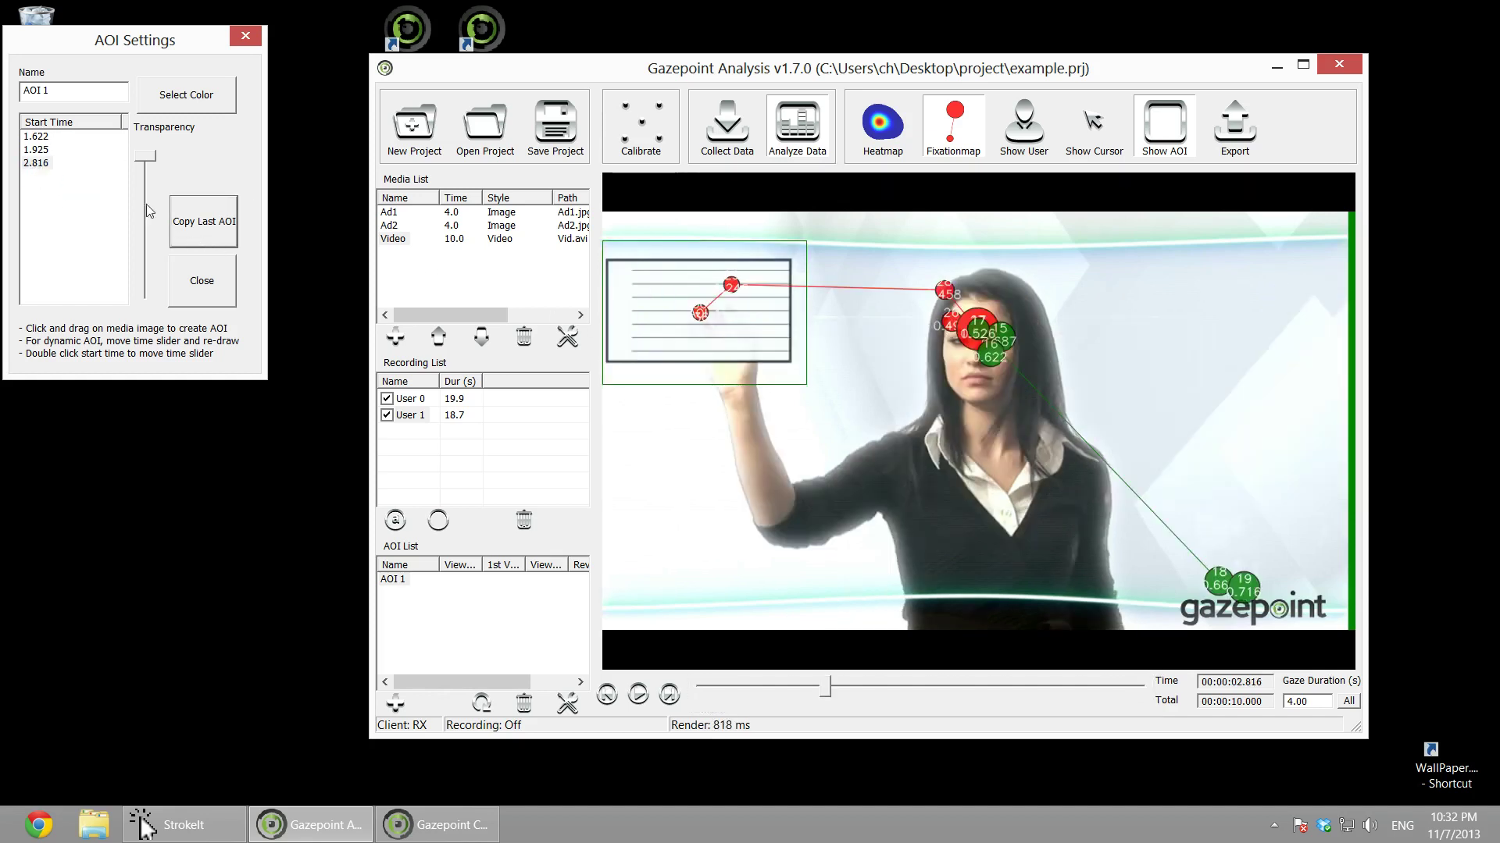
drag(826, 692, 1140, 690)
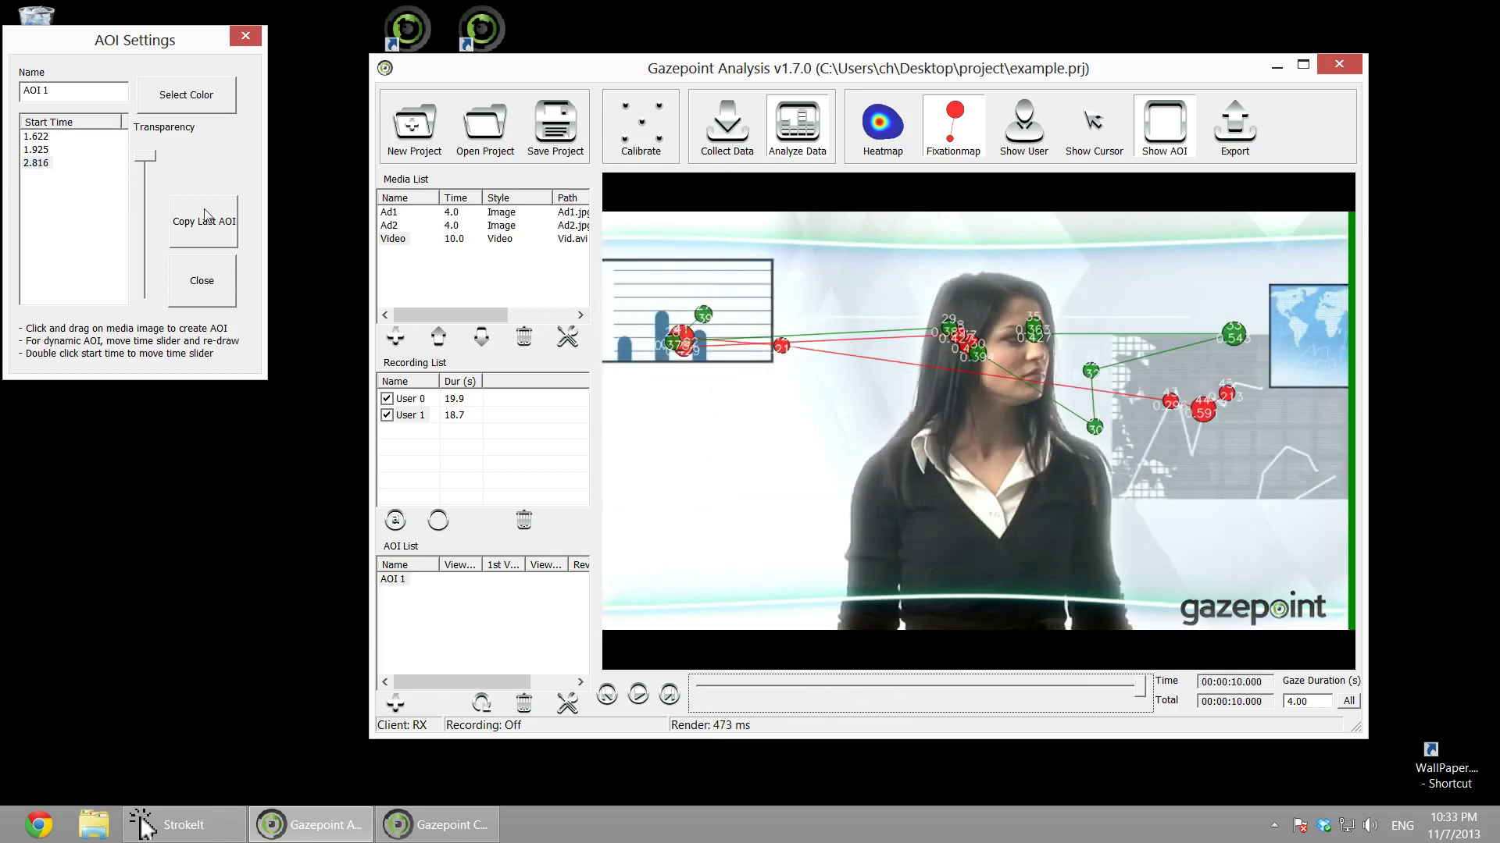
click(205, 218)
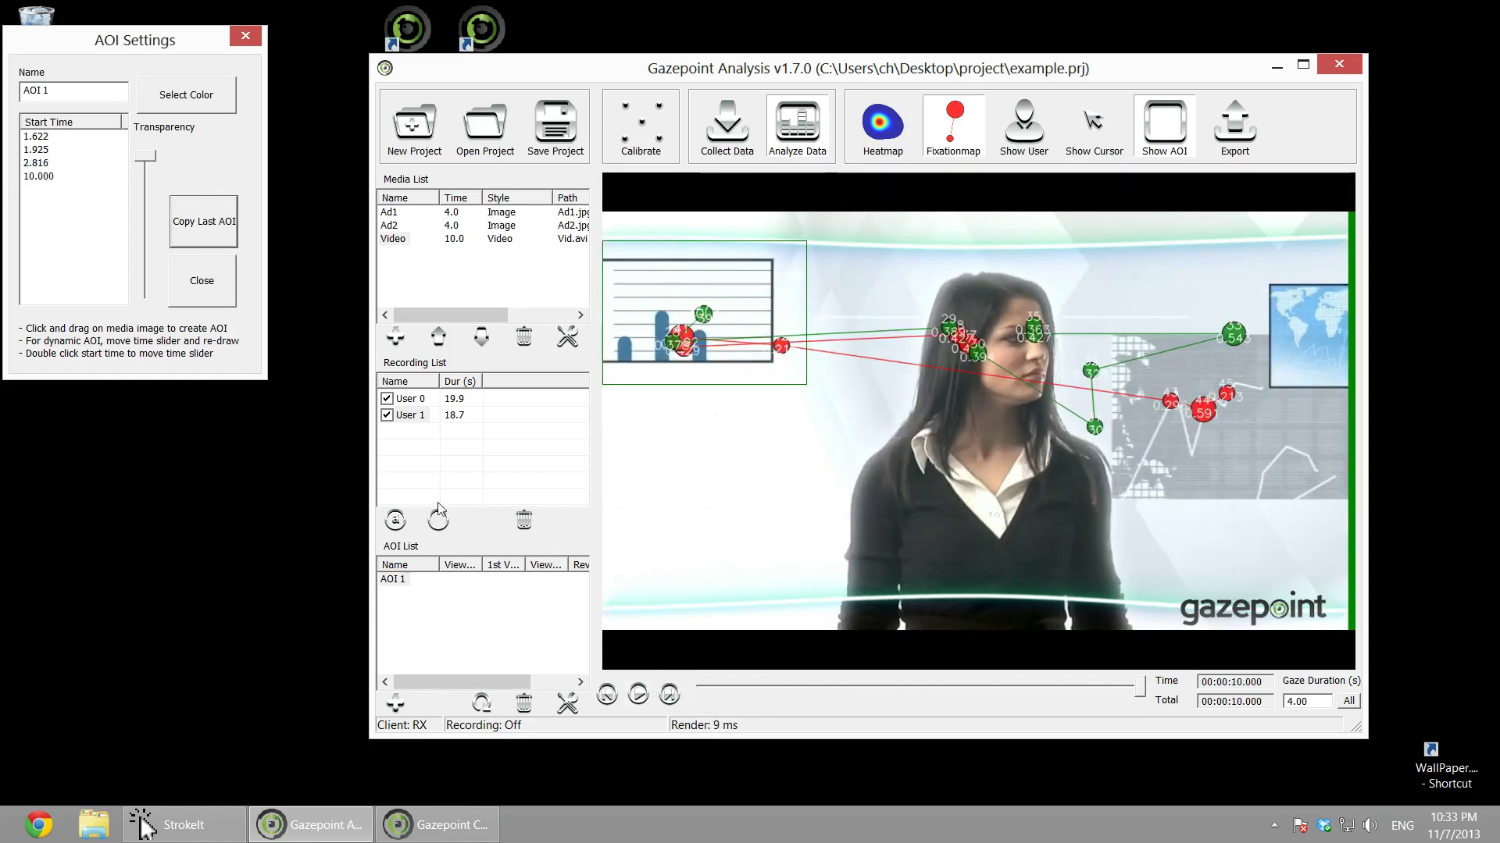
drag(146, 156, 150, 260)
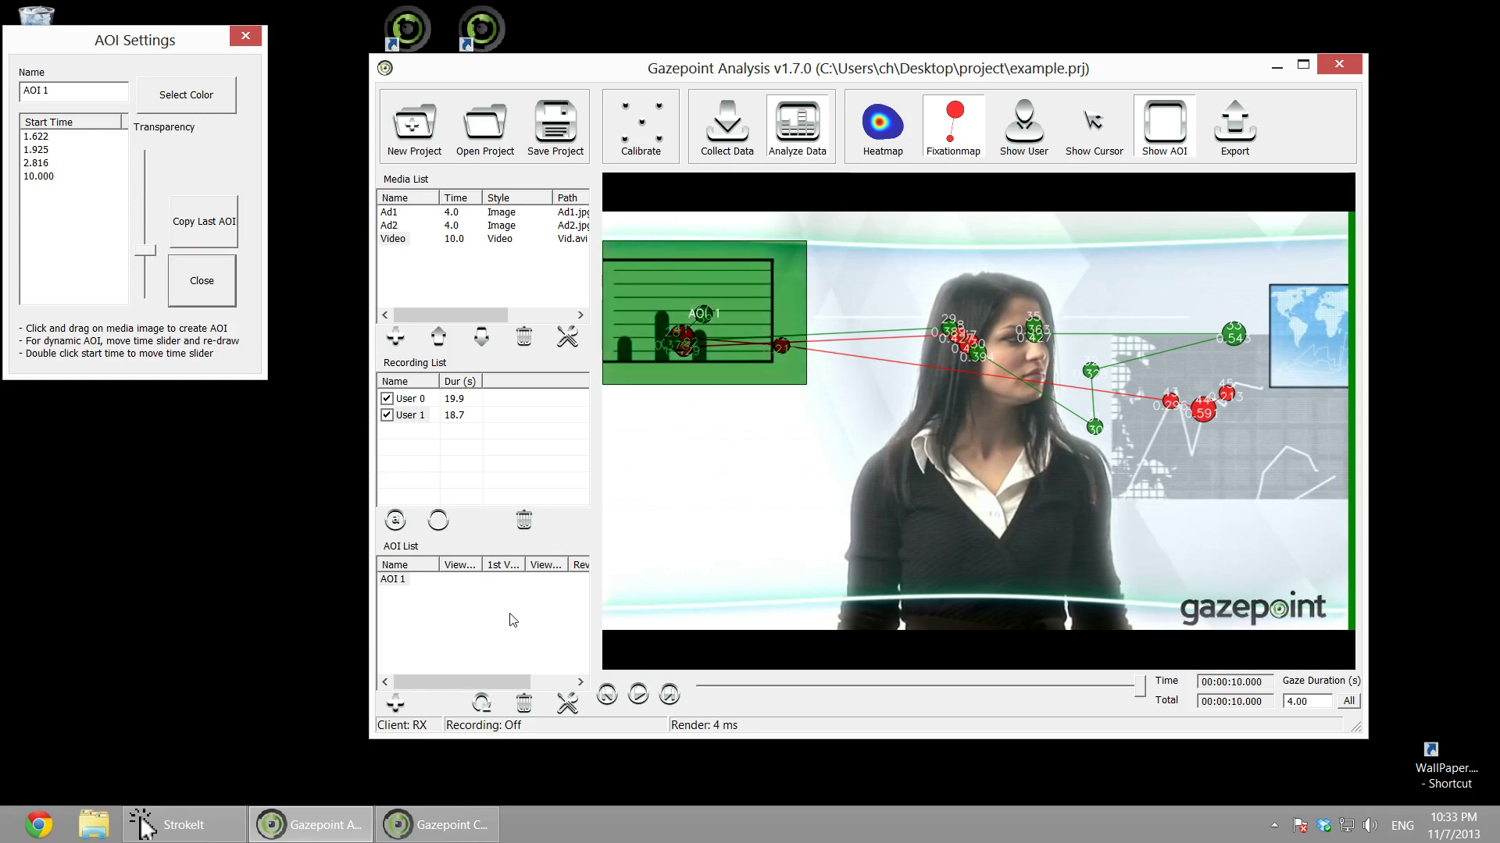
click(638, 694)
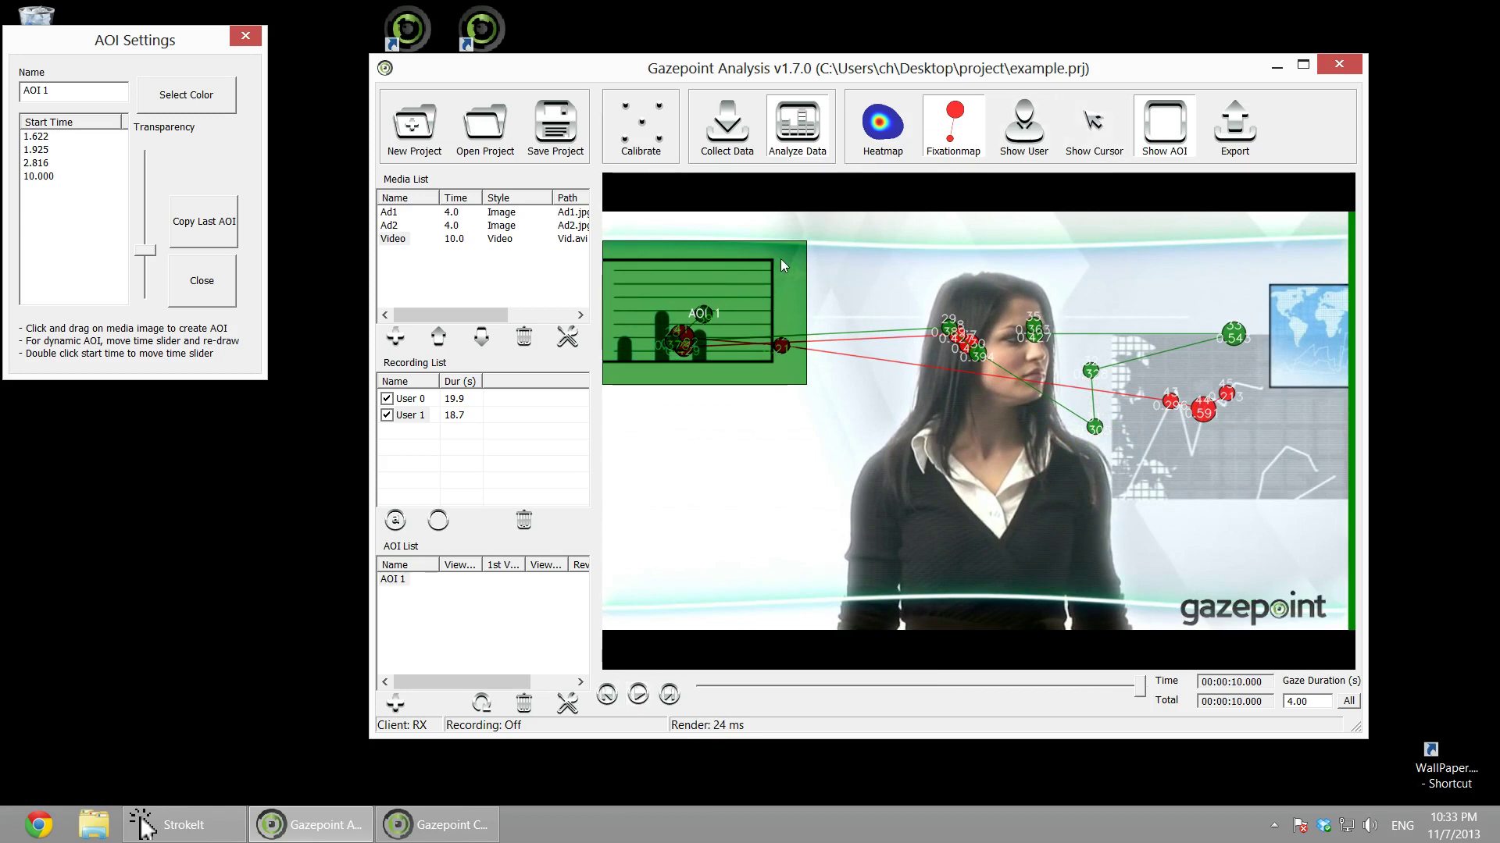
Export the gaze data, overlay image and video, then show the desktop.
click(1232, 137)
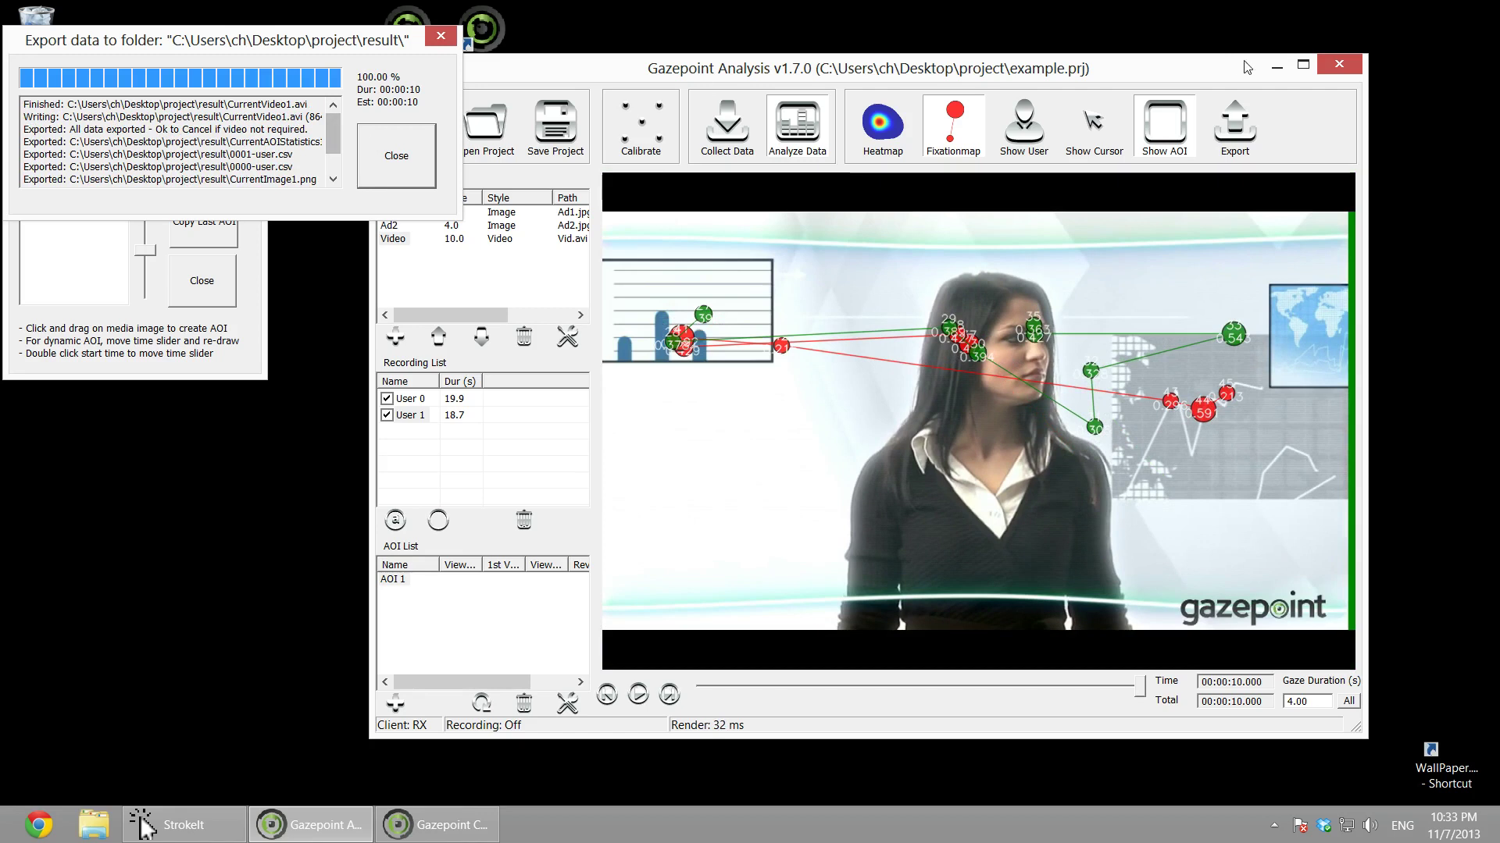
key(super+d)
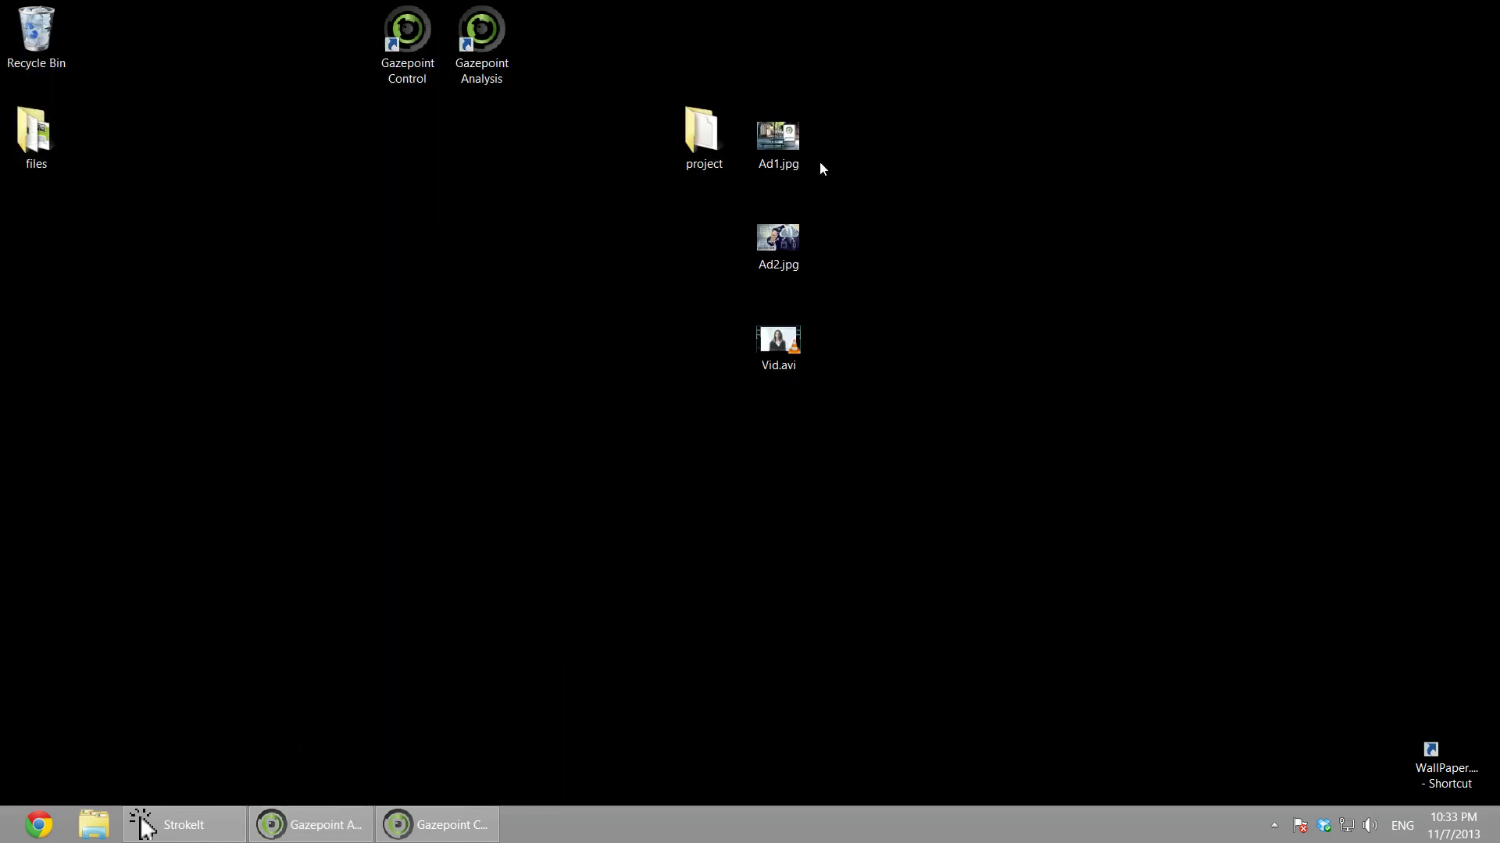
Open the project's result folder and play CurrentVideo1.avi, then close it.
double_click(703, 134)
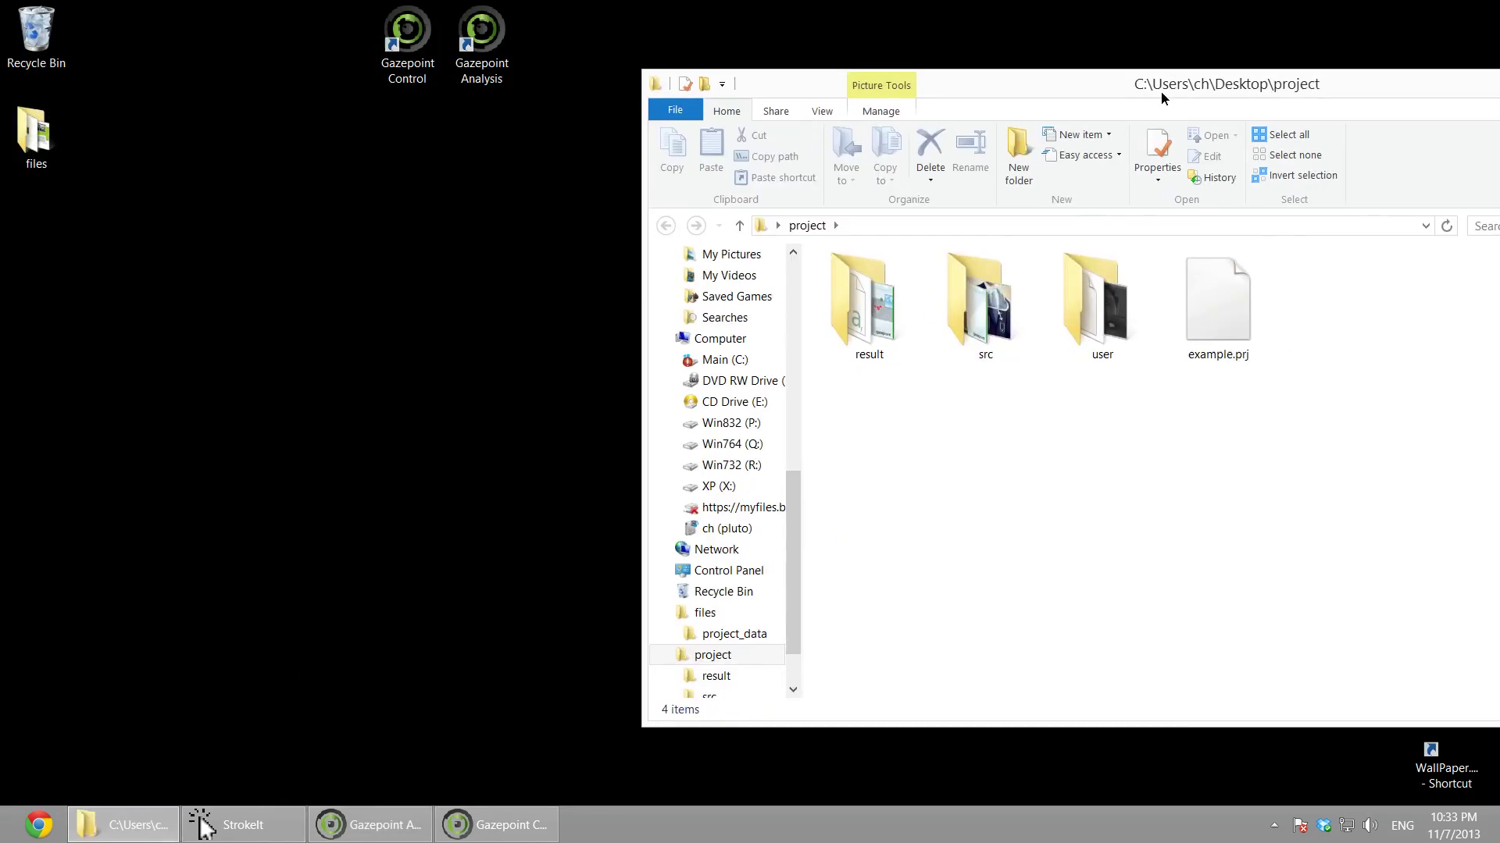
drag(1161, 91, 886, 96)
double_click(555, 314)
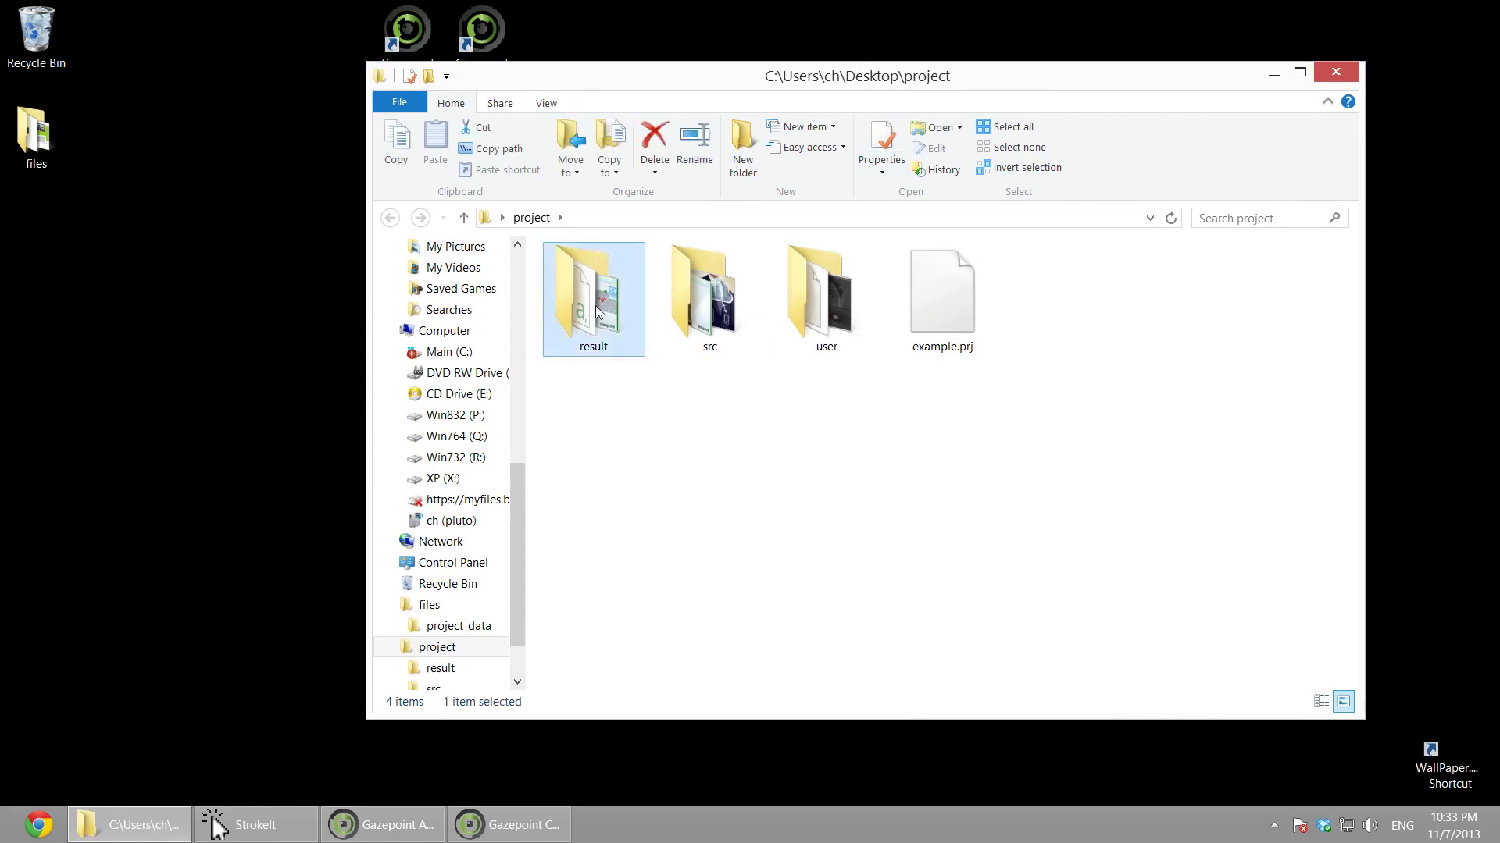
double_click(605, 368)
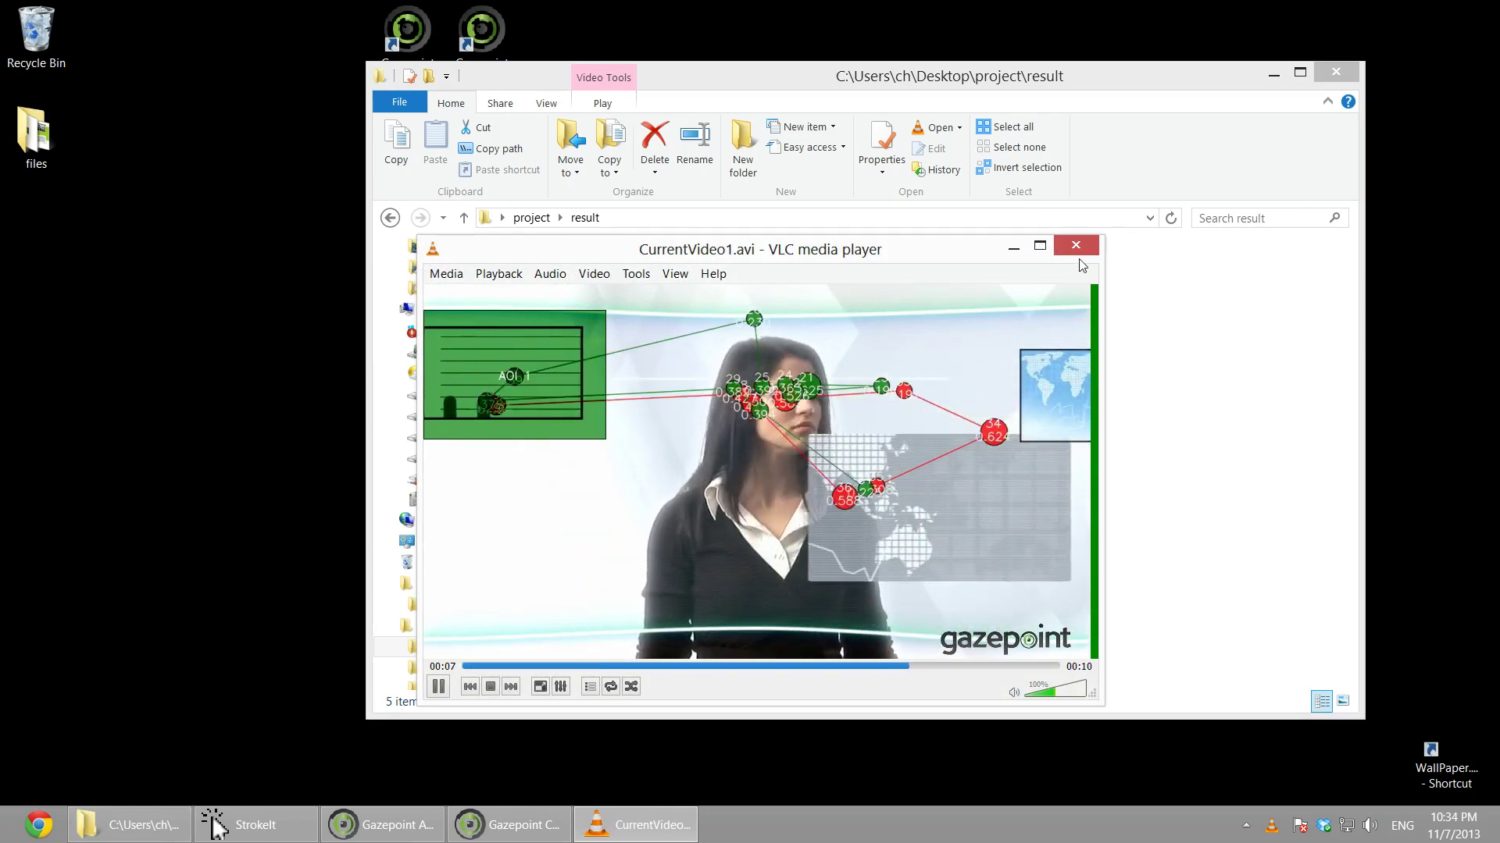
key(alt+F4)
Preview CurrentImage1.png and CurrentAOIStatistics1.csv, closing each afterward.
double_click(673, 345)
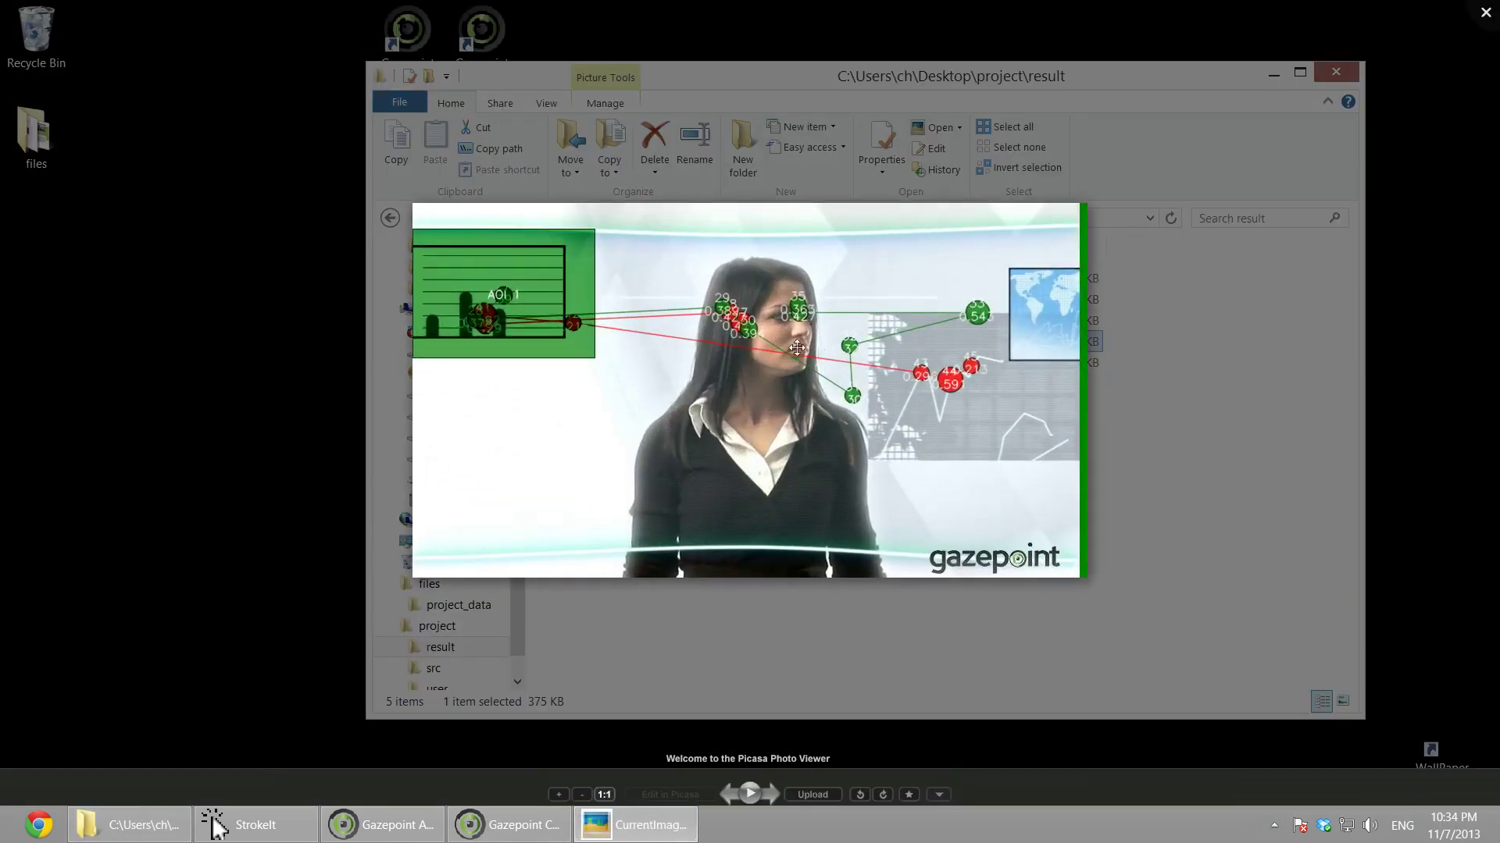
key(Escape)
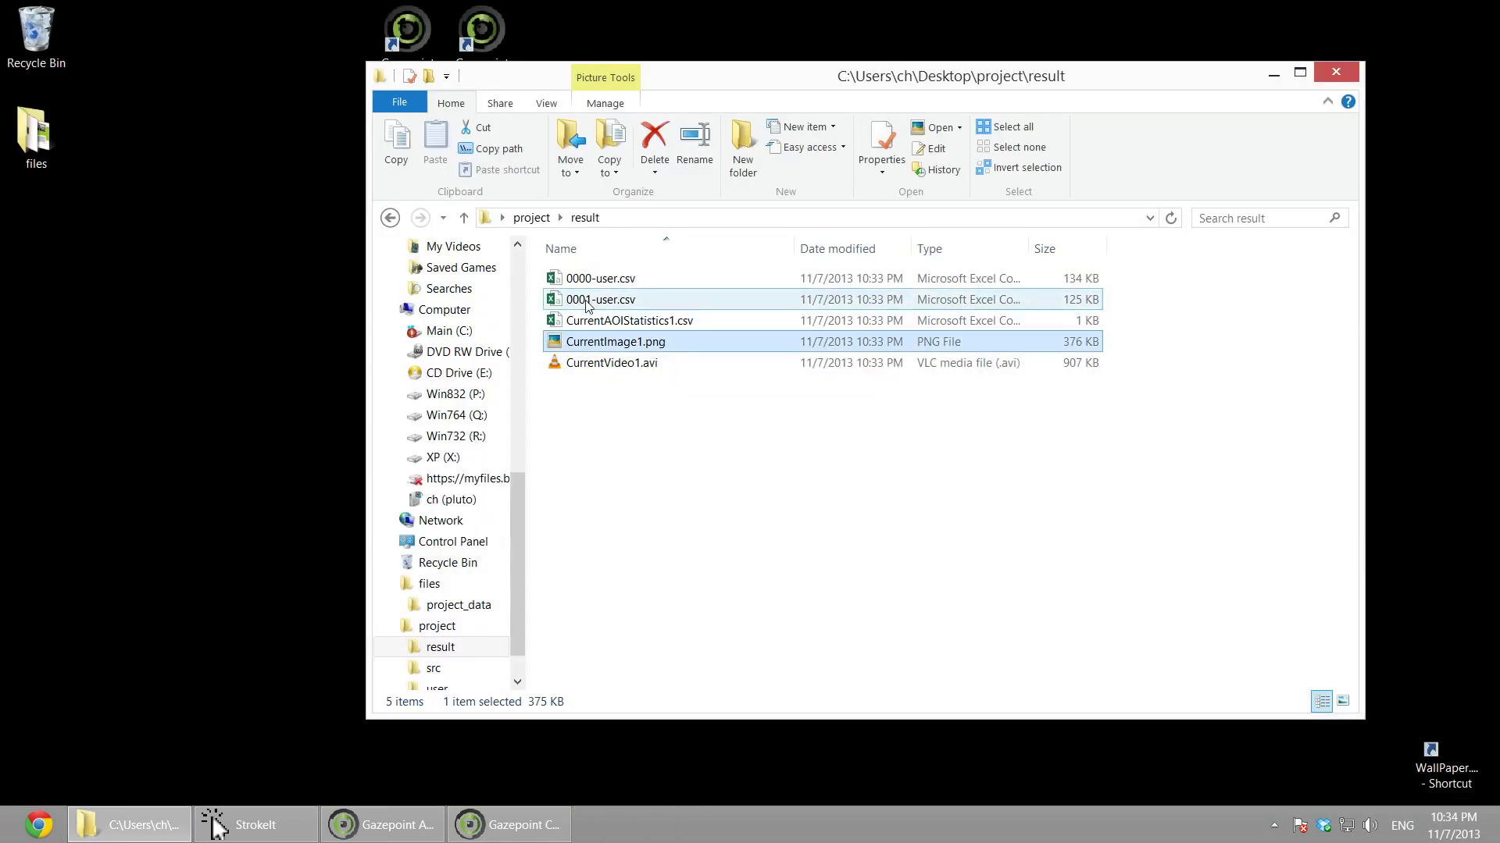
double_click(645, 322)
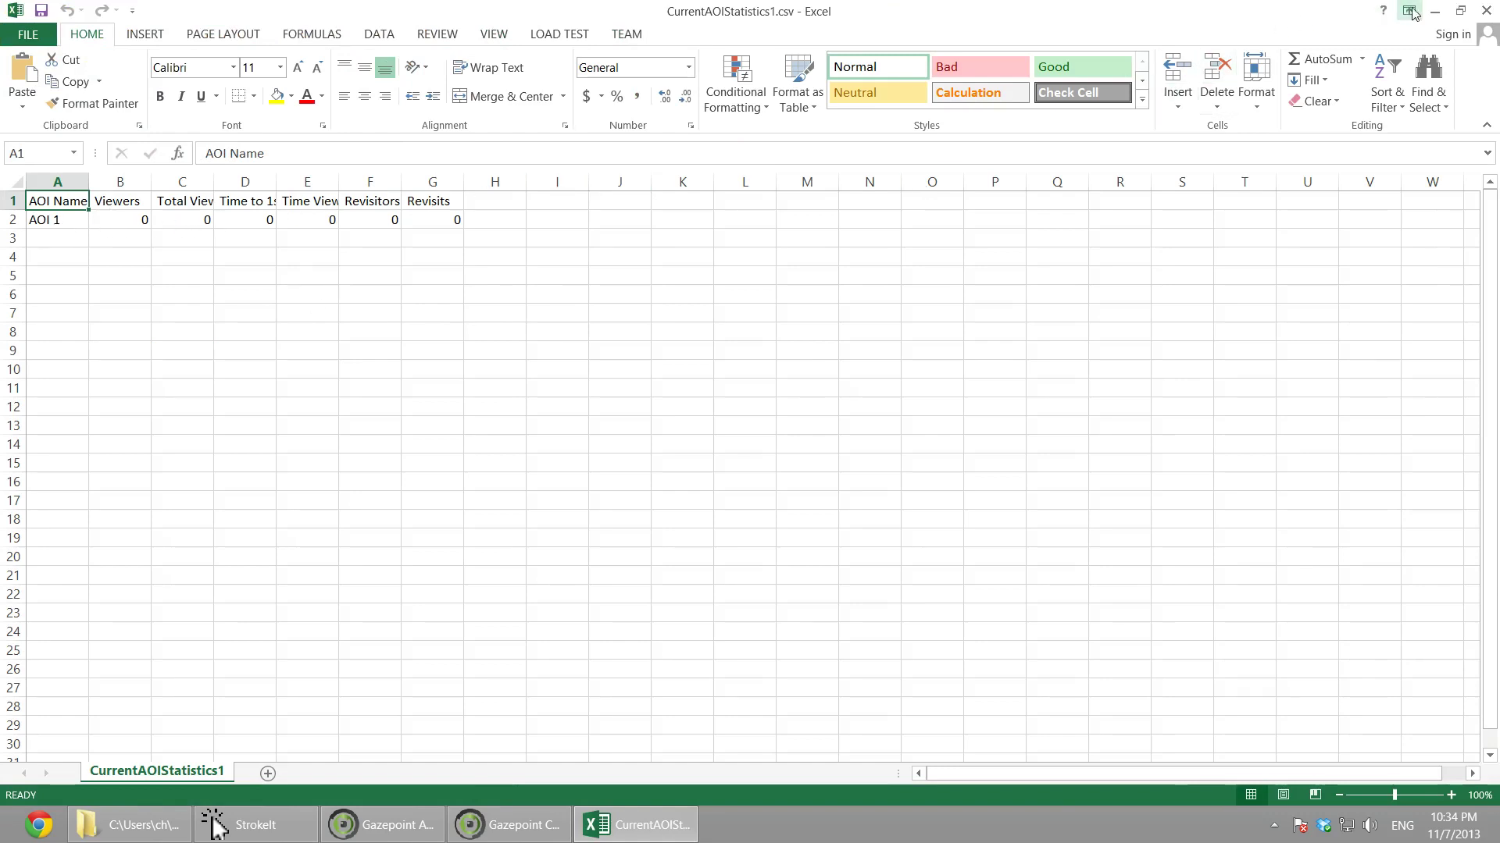
click(1486, 11)
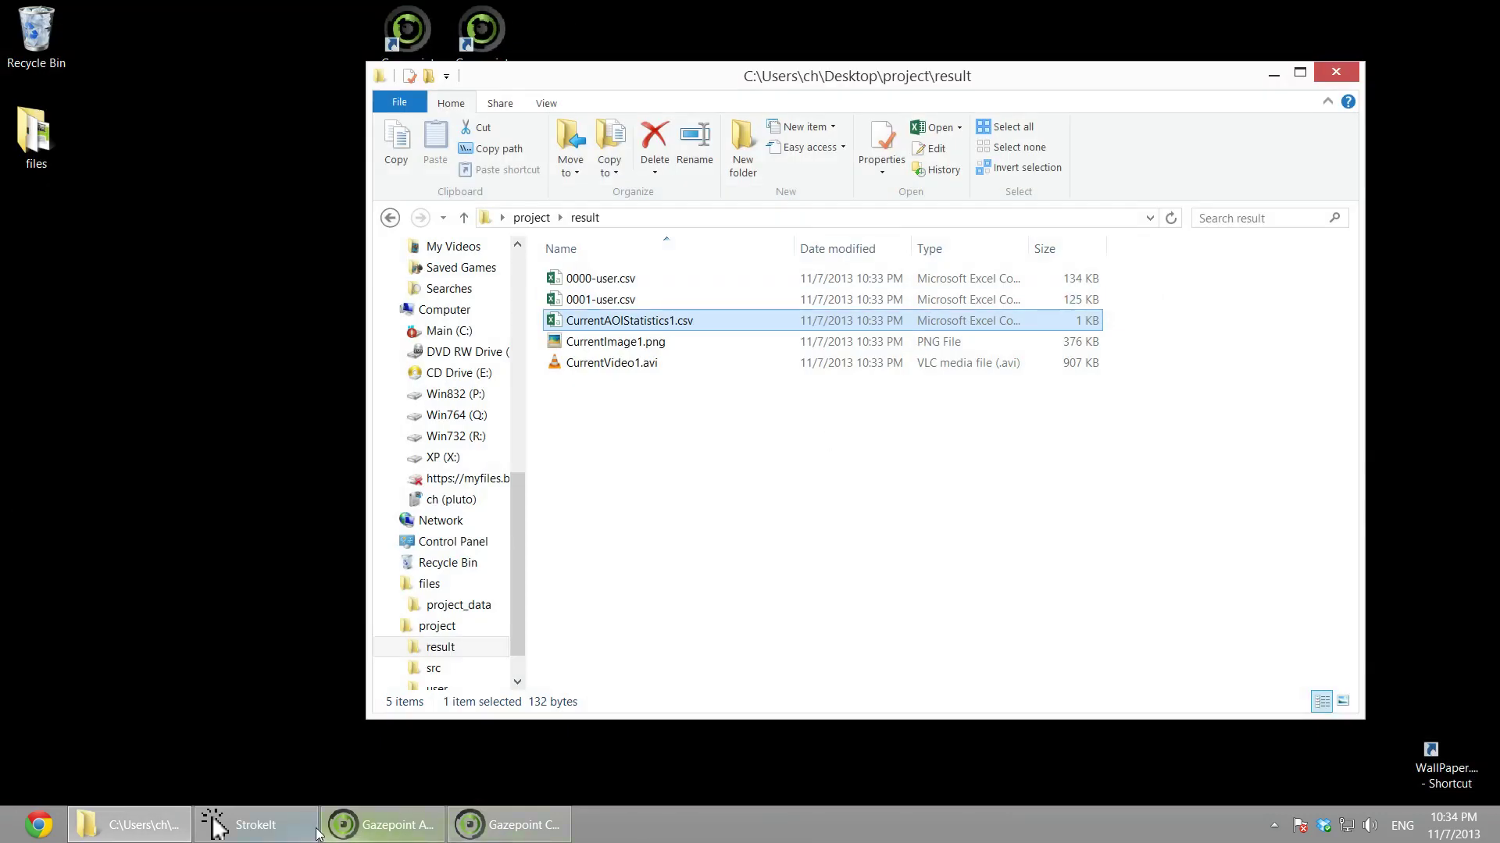
Return to Gazepoint Analysis and close the export report, showing AOI 1 with 2 / 2 viewers.
click(383, 824)
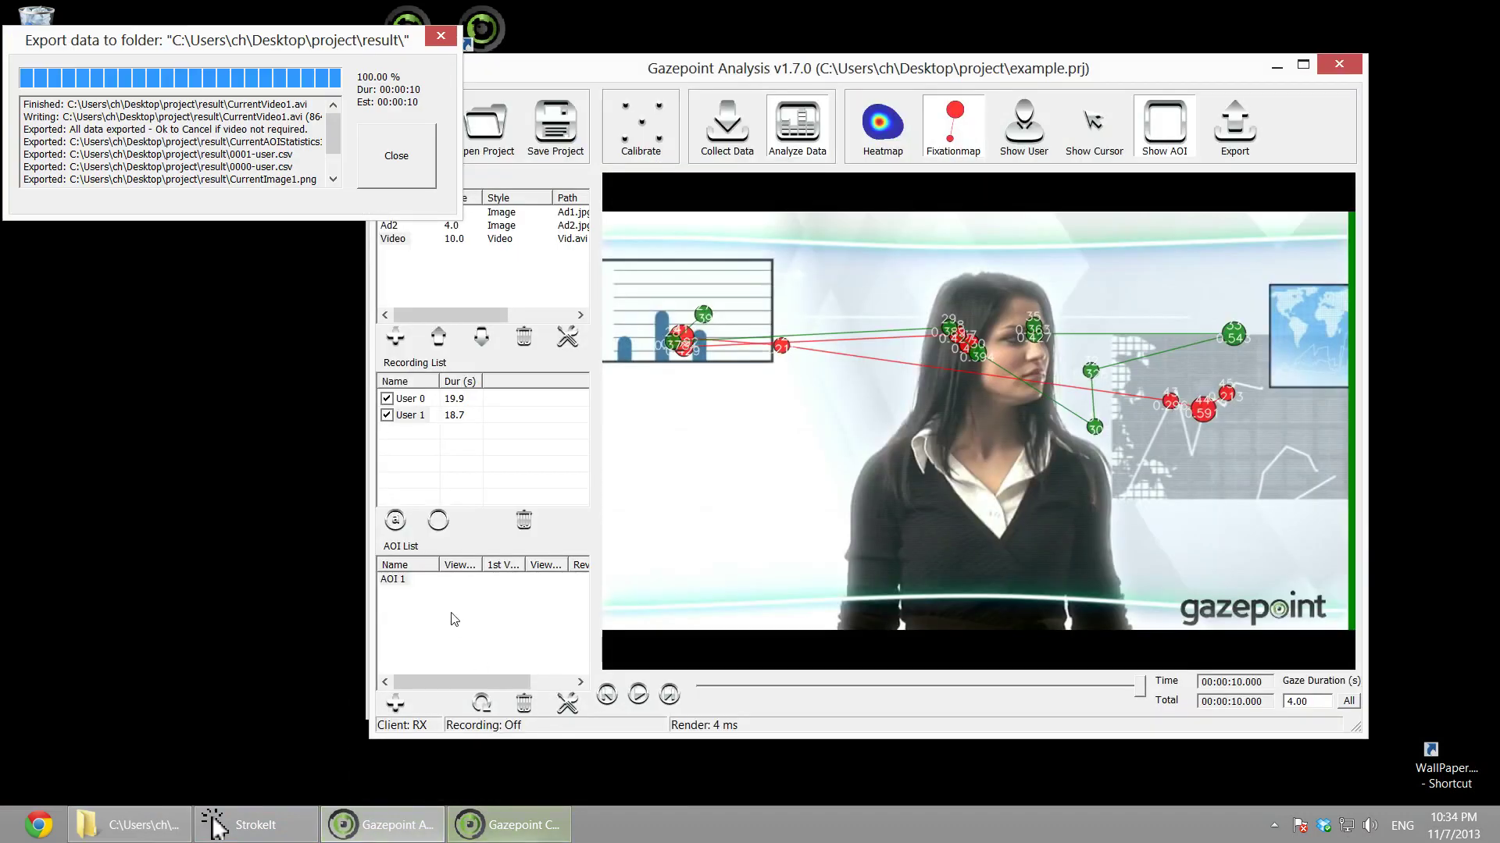
mouse_move(473, 681)
mouse_down()
mouse_move(503, 679)
mouse_move(478, 679)
mouse_up()
click(406, 145)
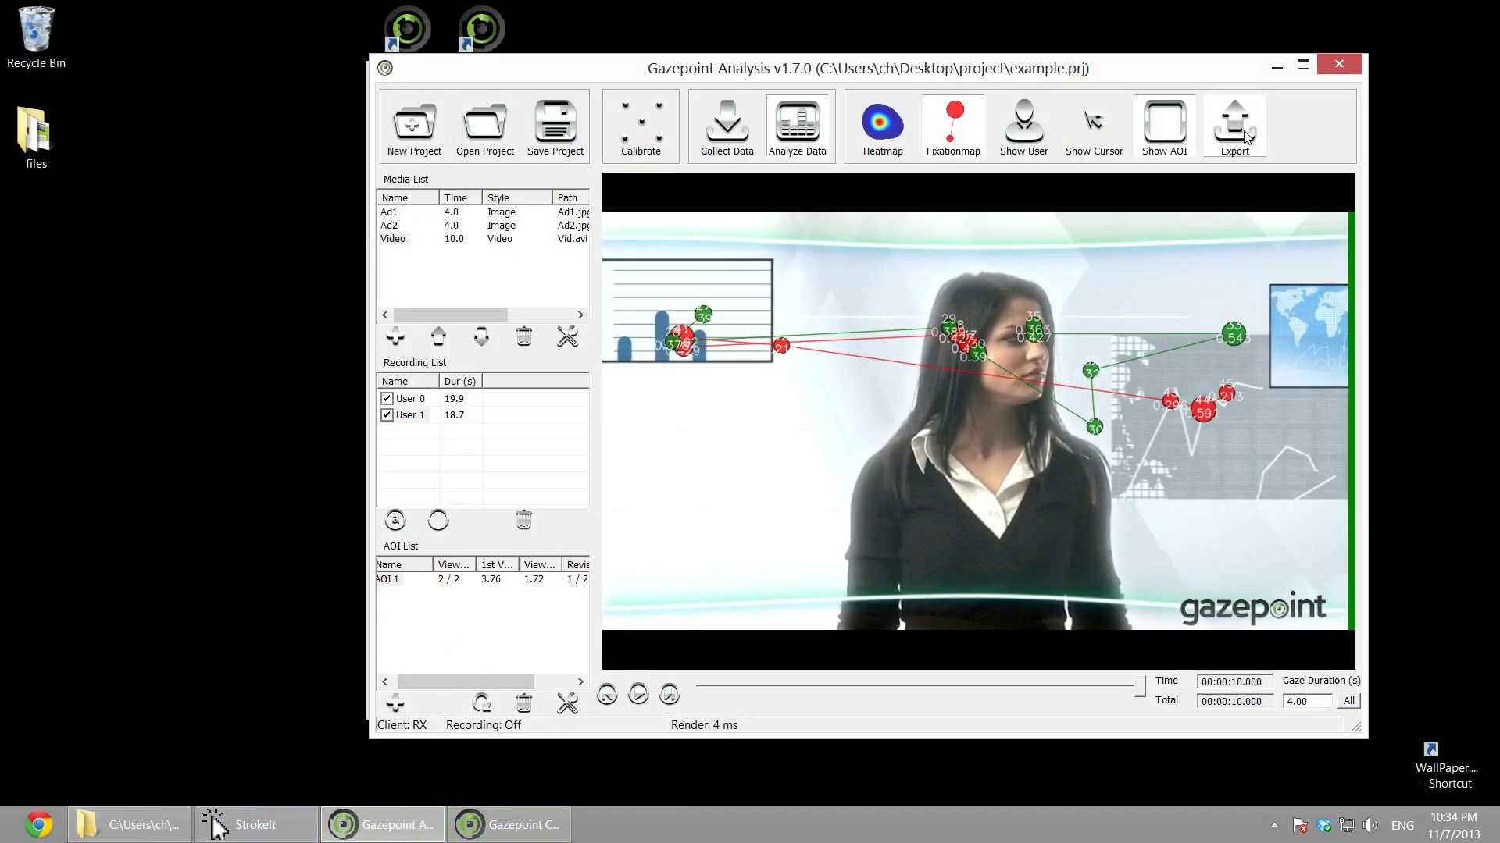